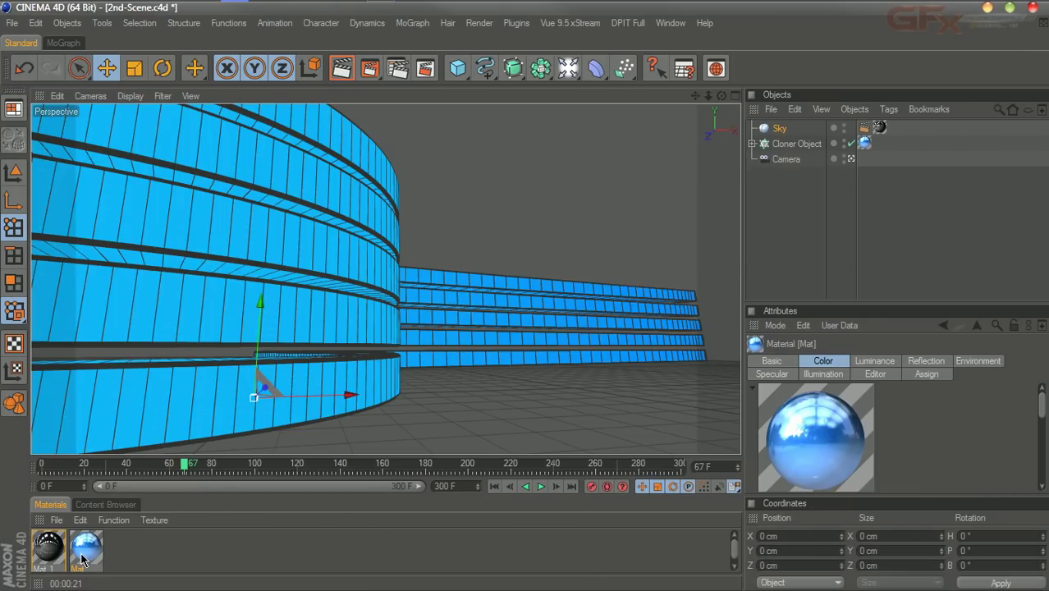
Delete both materials along with their texture tags, and remove the Sky object from the scene
left_click_drag(189, 539, 33, 563)
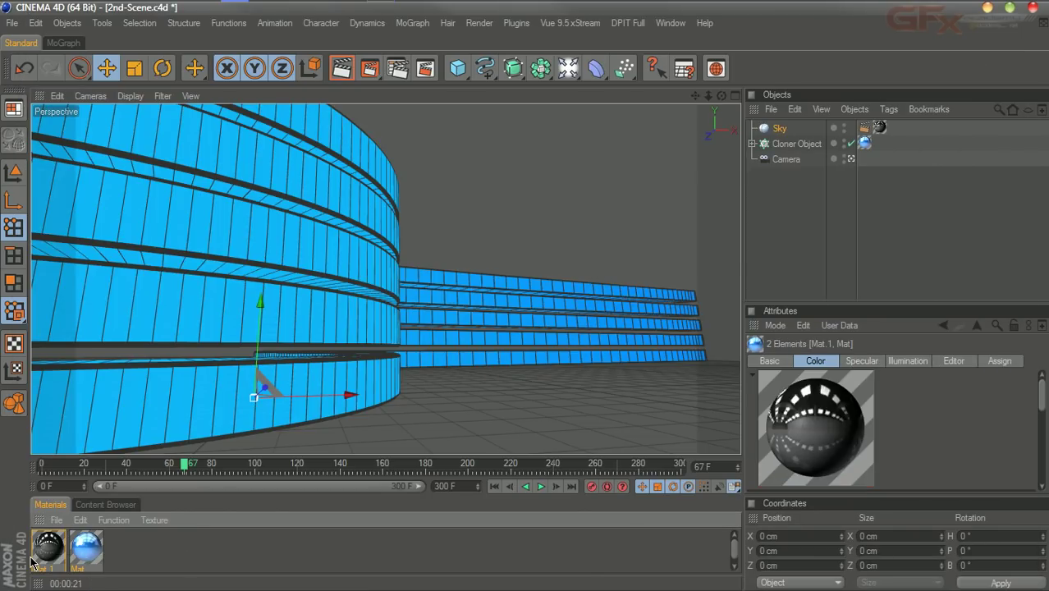
key("Delete")
left_click(879, 129)
left_click(864, 143, "ctrl")
key("Delete")
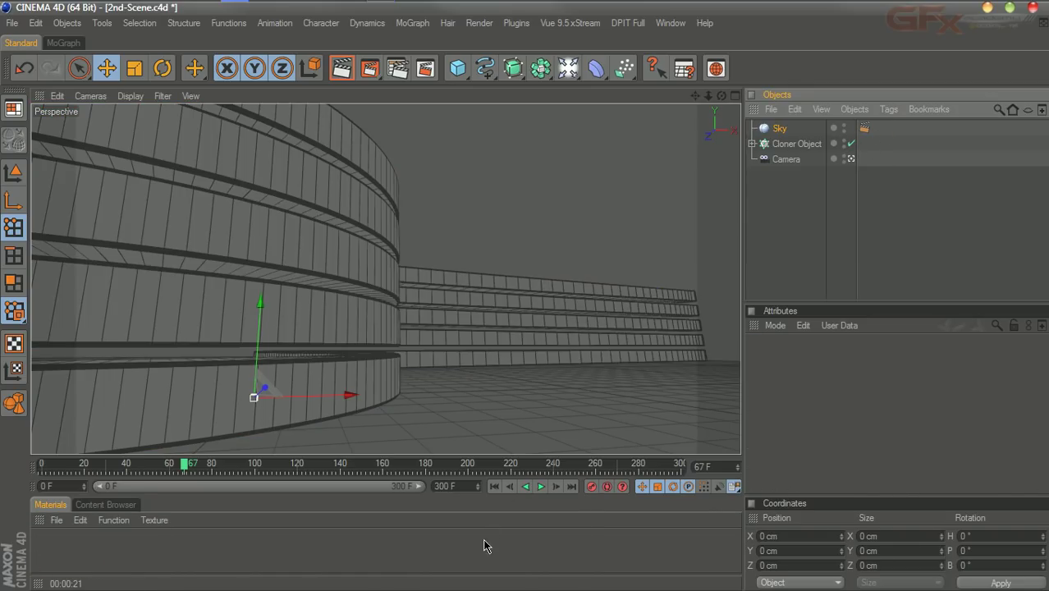
left_click(772, 132)
key("Delete")
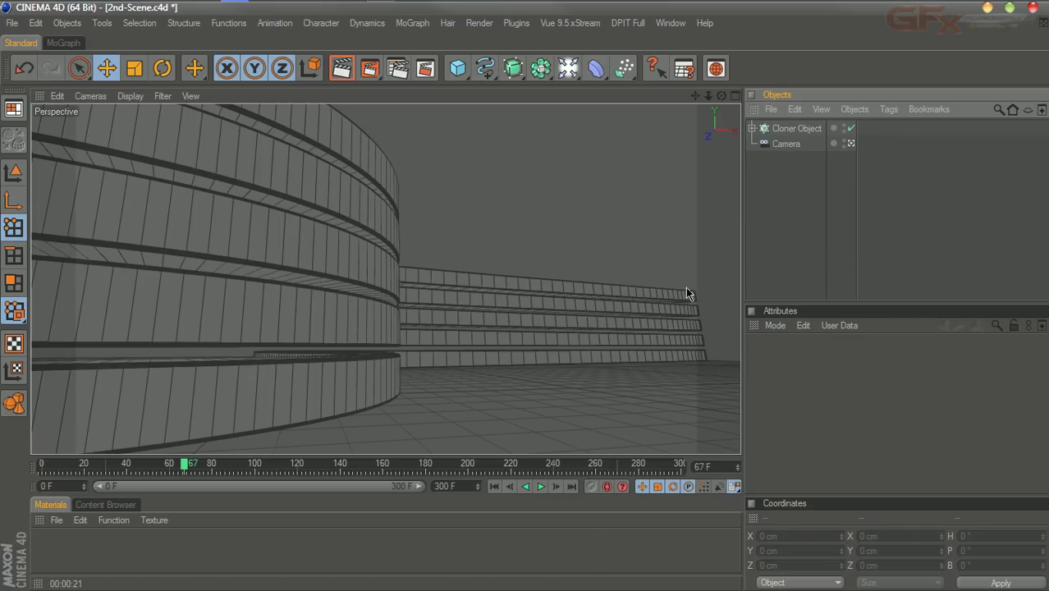
Expand the Cloner Object's hierarchy and set the height of the sweep's Rectangle profile to 96 cm
left_click(792, 130)
left_click(752, 129)
left_click(793, 163)
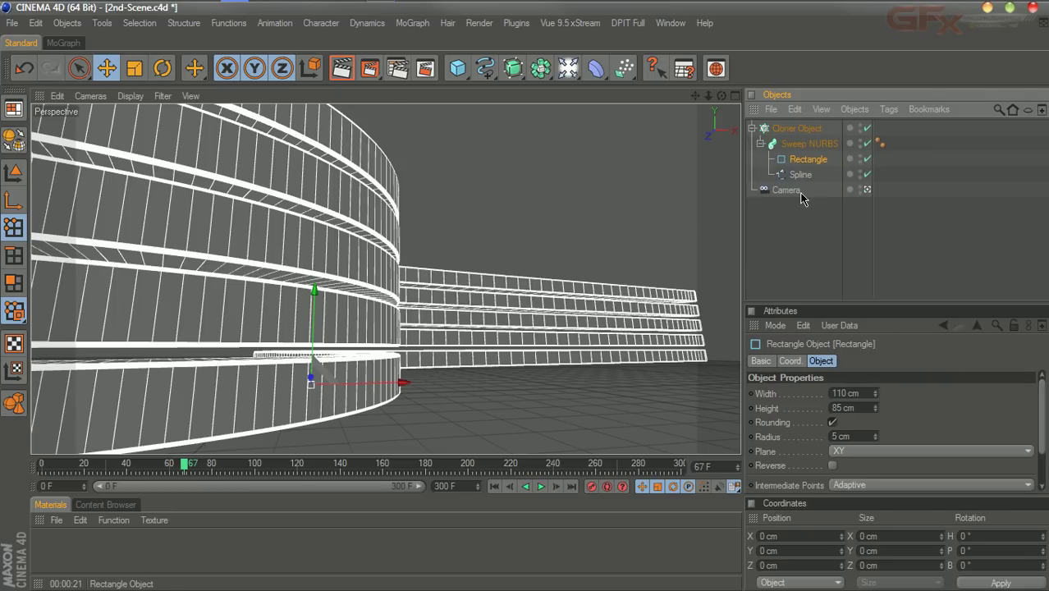
left_click_drag(875, 413, 876, 415)
Examine the cloned bands through the camera from frame 39 back to frame 30 for overlaps with the camera
left_click_drag(179, 473, 125, 469)
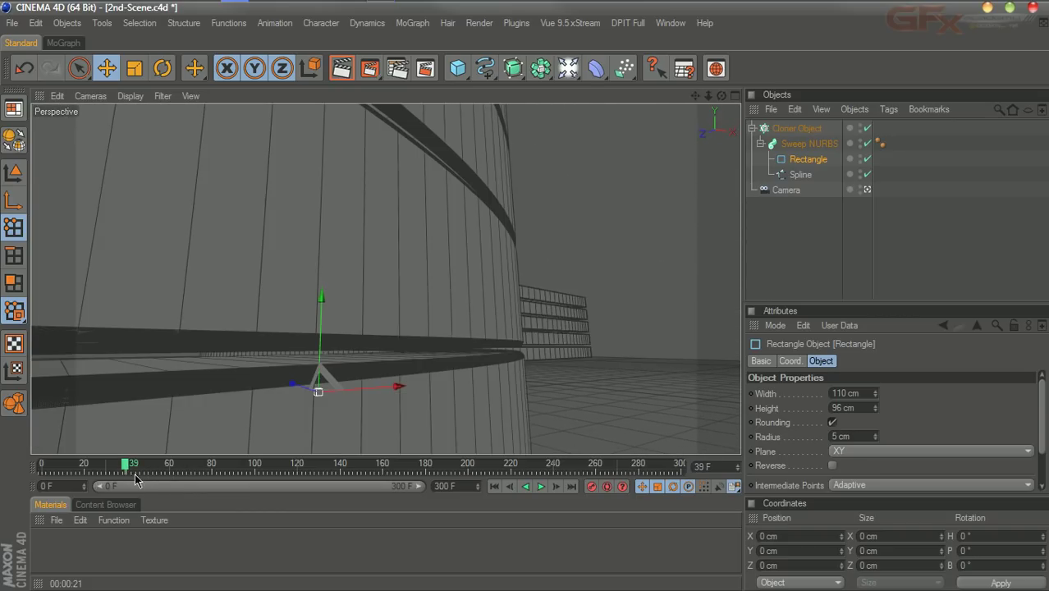
left_click(511, 486)
left_click(511, 487)
left_click(511, 487)
left_click(511, 486)
left_click(511, 486)
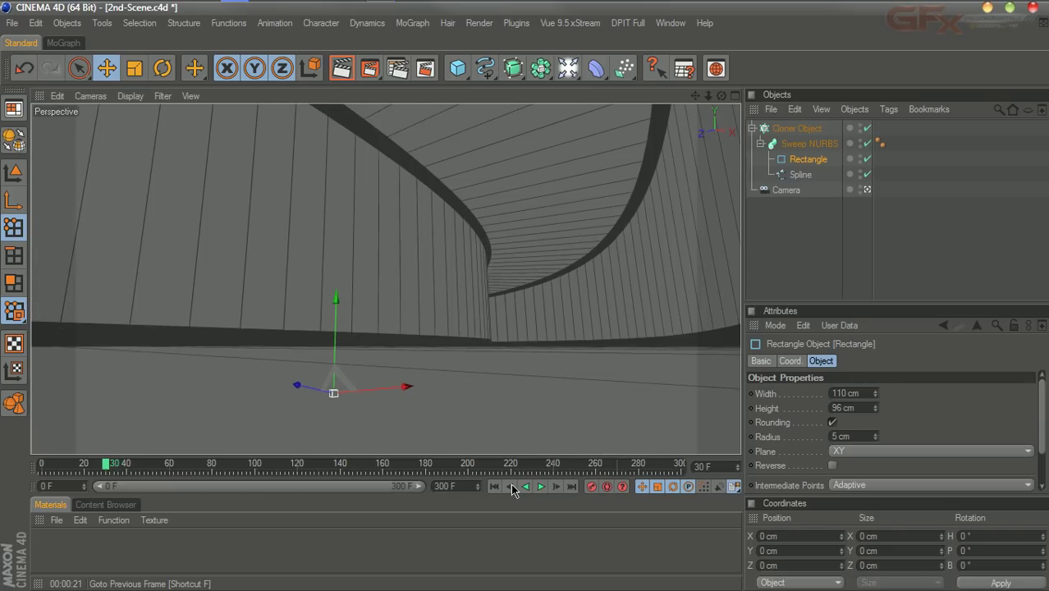
left_click(556, 487)
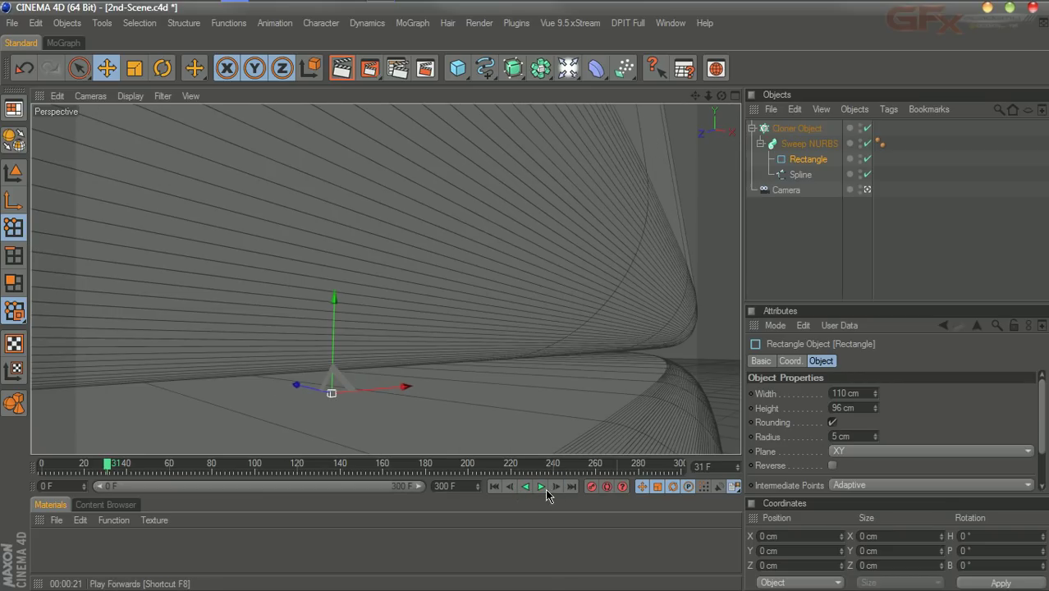
left_click(509, 486)
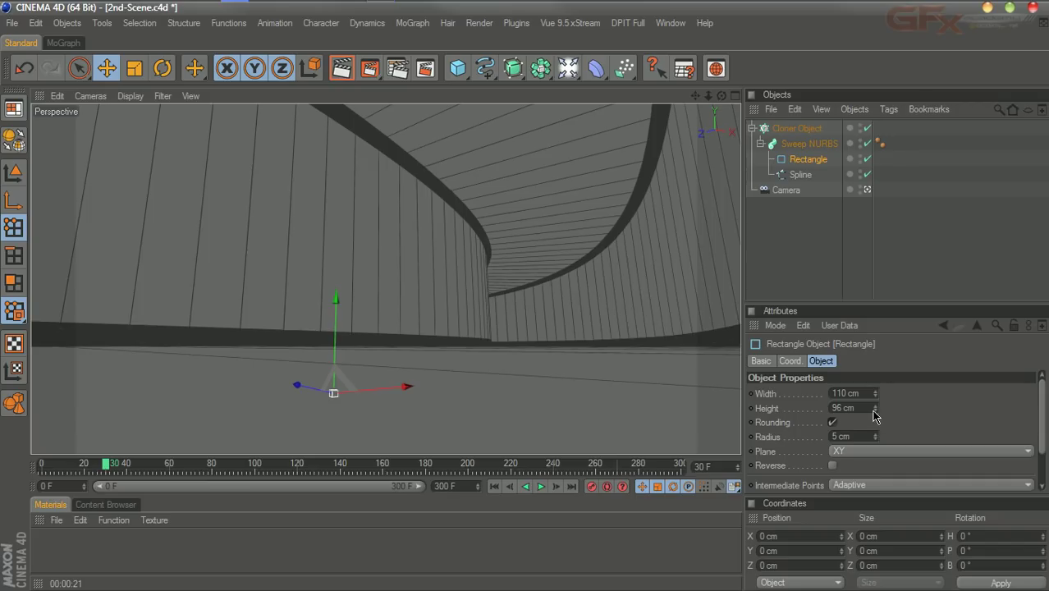
Set the Rectangle profile's height to 93 cm
left_click(876, 412)
left_click(876, 411)
left_click(876, 411)
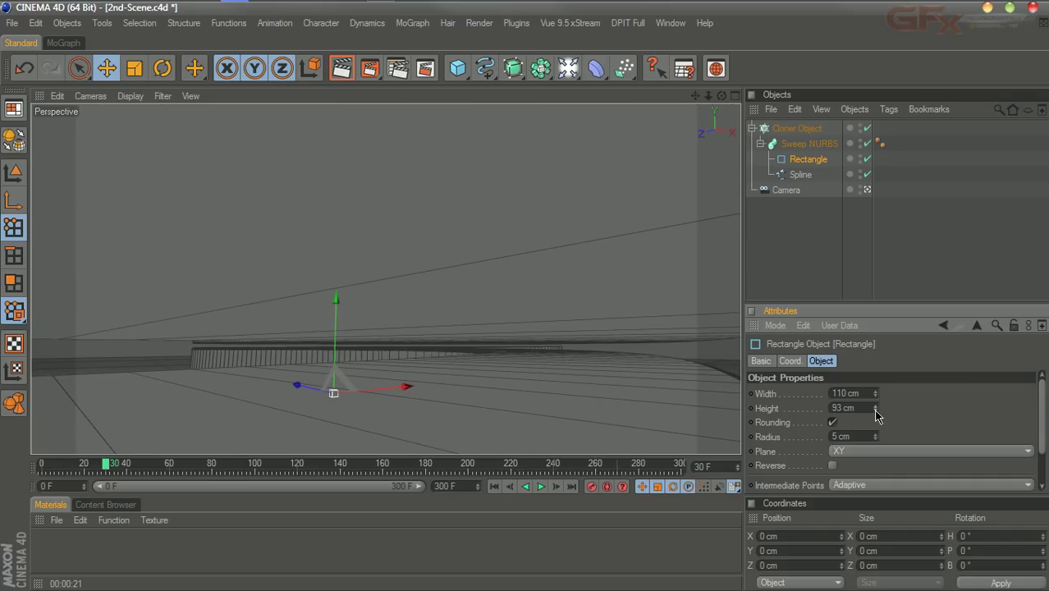
Step back frame by frame from frame 30 to around frame 18 to examine where the bands cut through the camera view
left_click(509, 488)
left_click(509, 488)
left_click(509, 488)
left_click(509, 487)
left_click(509, 488)
left_click(509, 488)
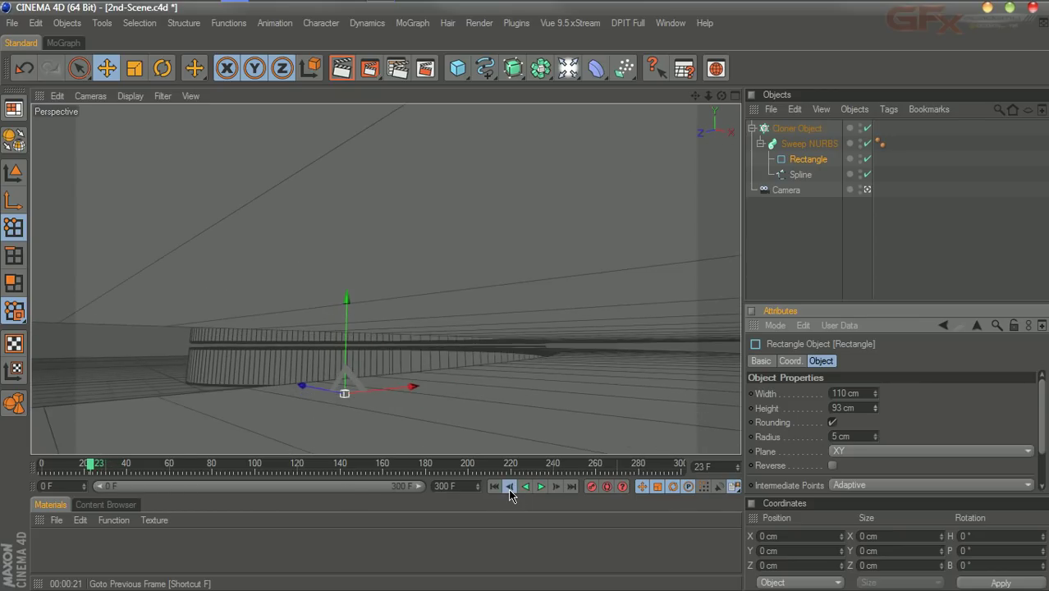
left_click(509, 488)
left_click(509, 487)
left_click(509, 487)
left_click(509, 488)
left_click(509, 488)
left_click(509, 487)
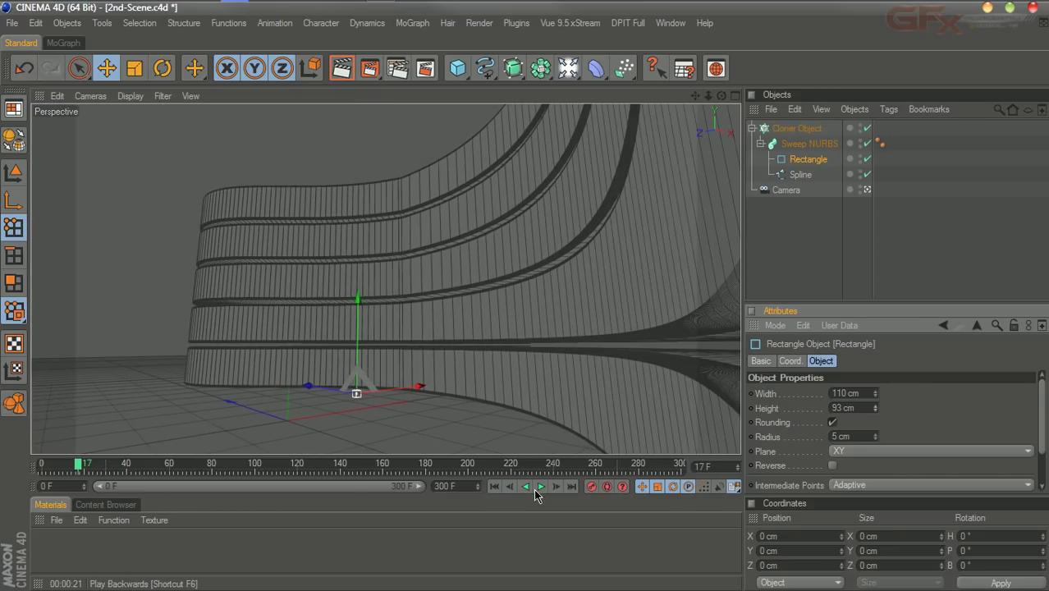
left_click(556, 488)
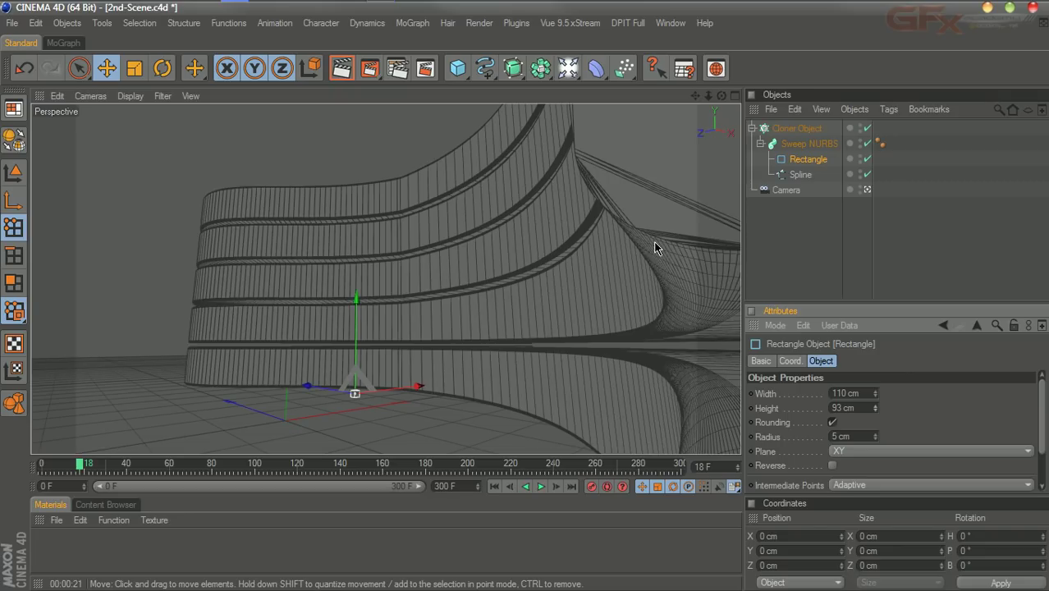
Dolly the Camera slightly at frame 18 and inspect the bands in wireframe before restoring hidden-line display
left_click(787, 191)
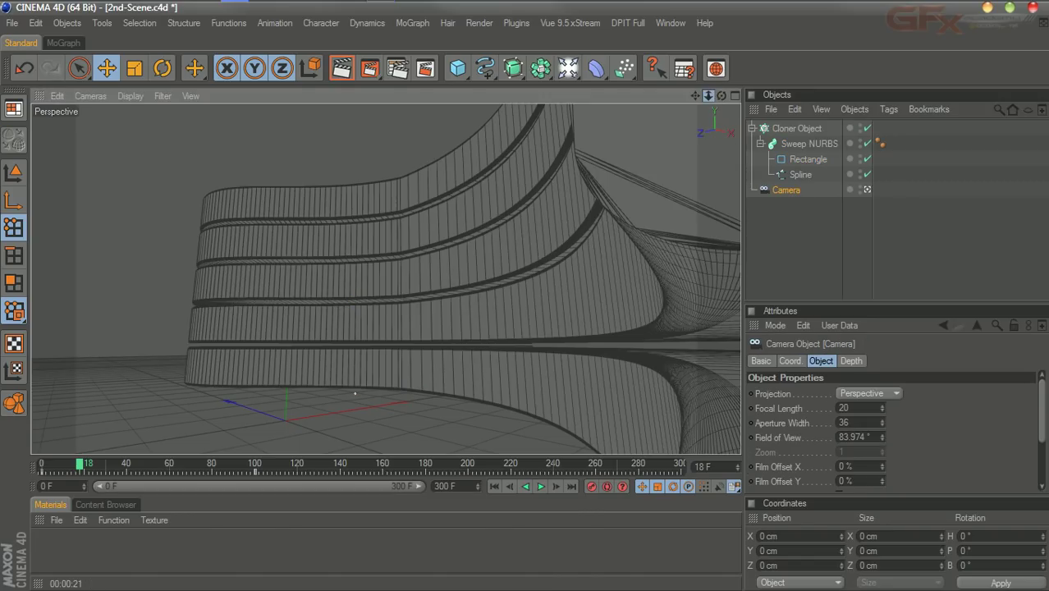
left_click_drag(709, 97, 712, 101)
key("n")
key("g")
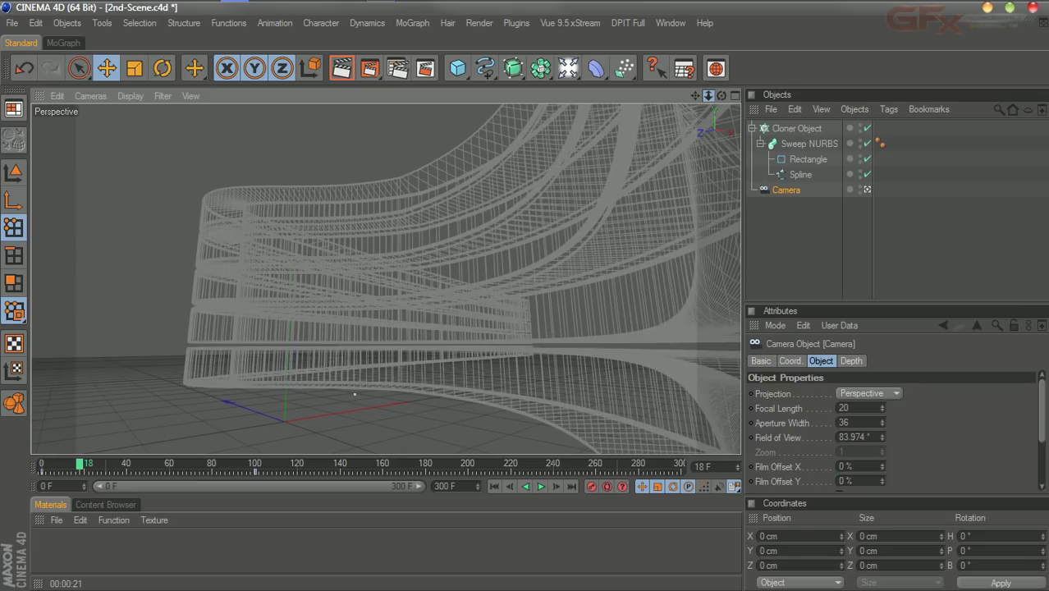
key("n")
key("f")
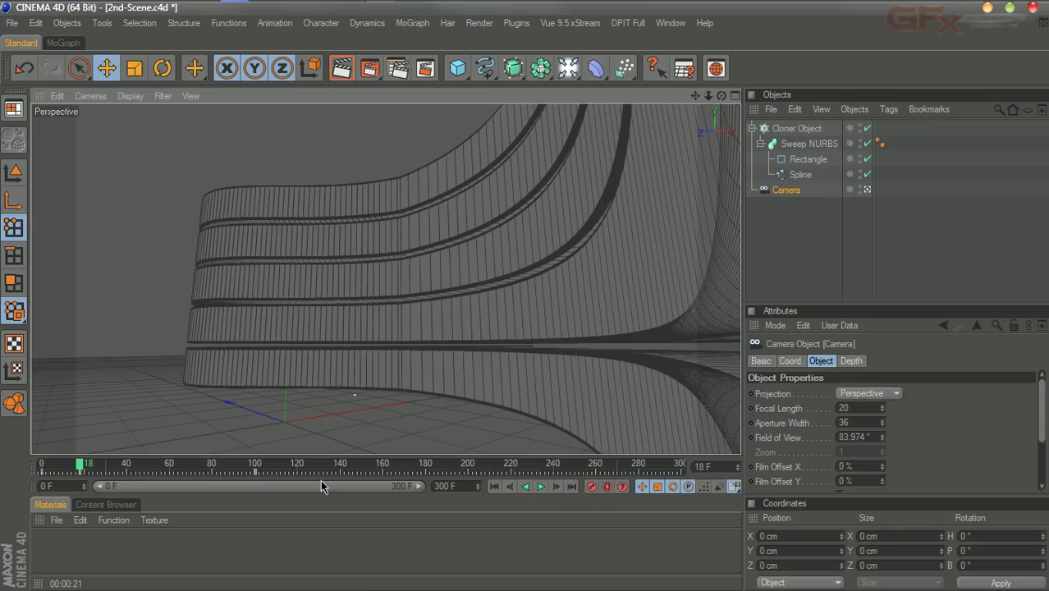
Compare frames 18 to 20 and dolly the Camera slightly at frame 19
left_click(76, 466)
mouse_move(74, 463)
left_mouse_down()
mouse_move(48, 464)
mouse_move(82, 470)
left_mouse_up()
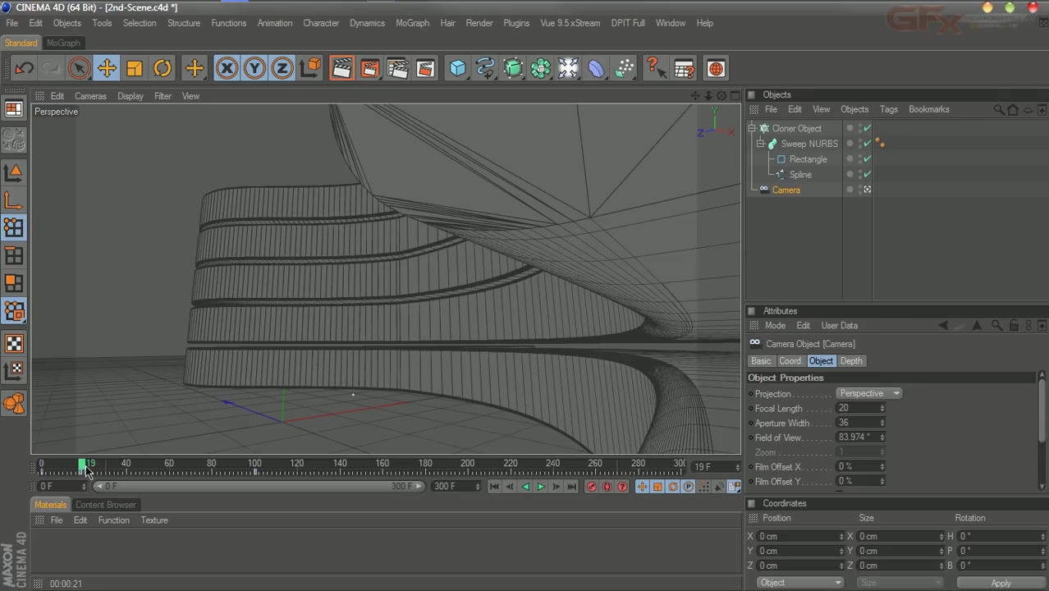
left_click(509, 487)
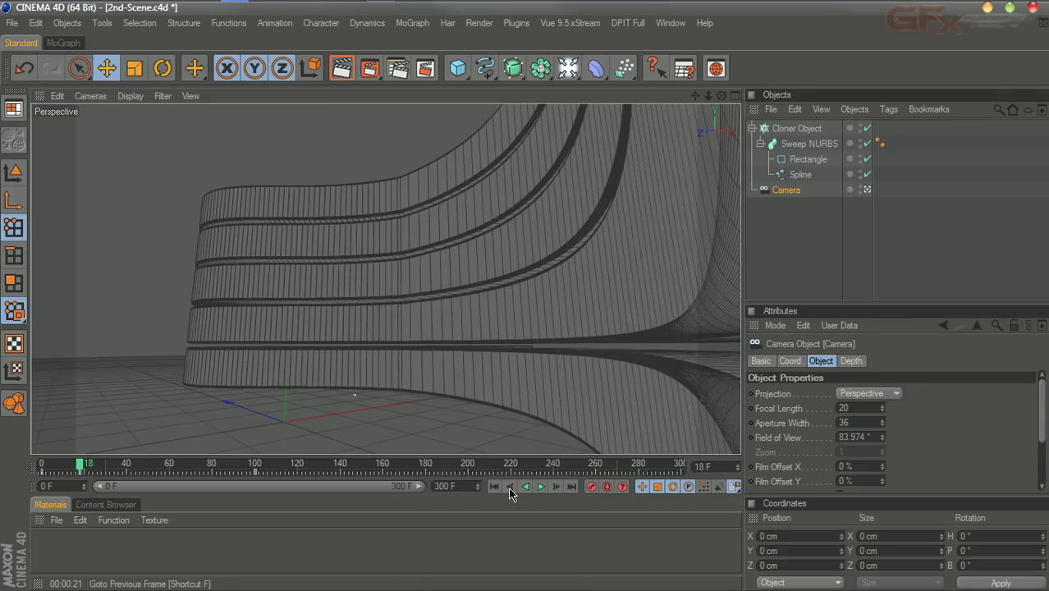
left_click(557, 487)
left_click(557, 487)
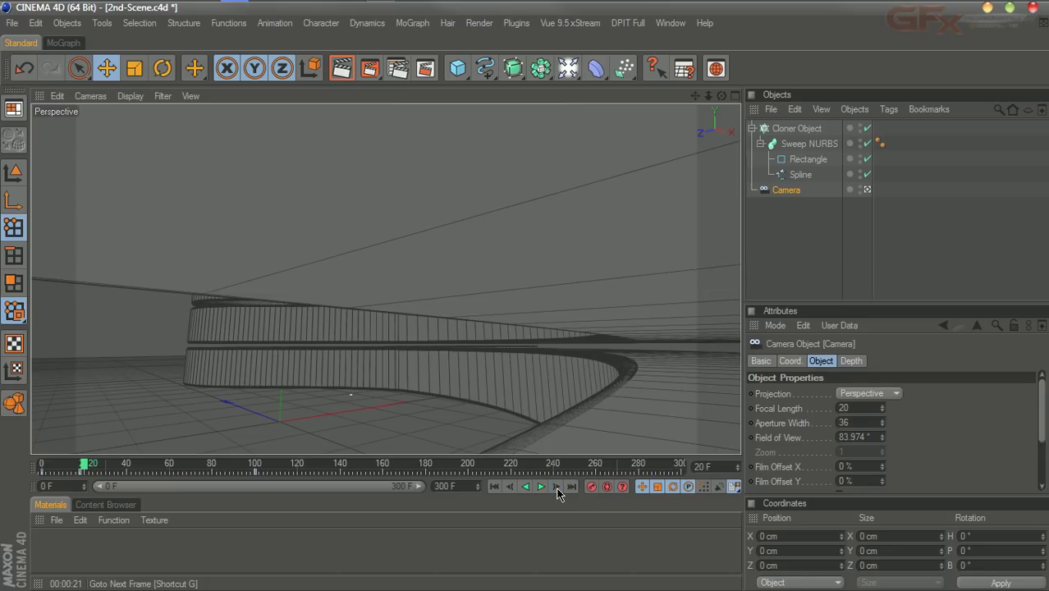
left_click(510, 487)
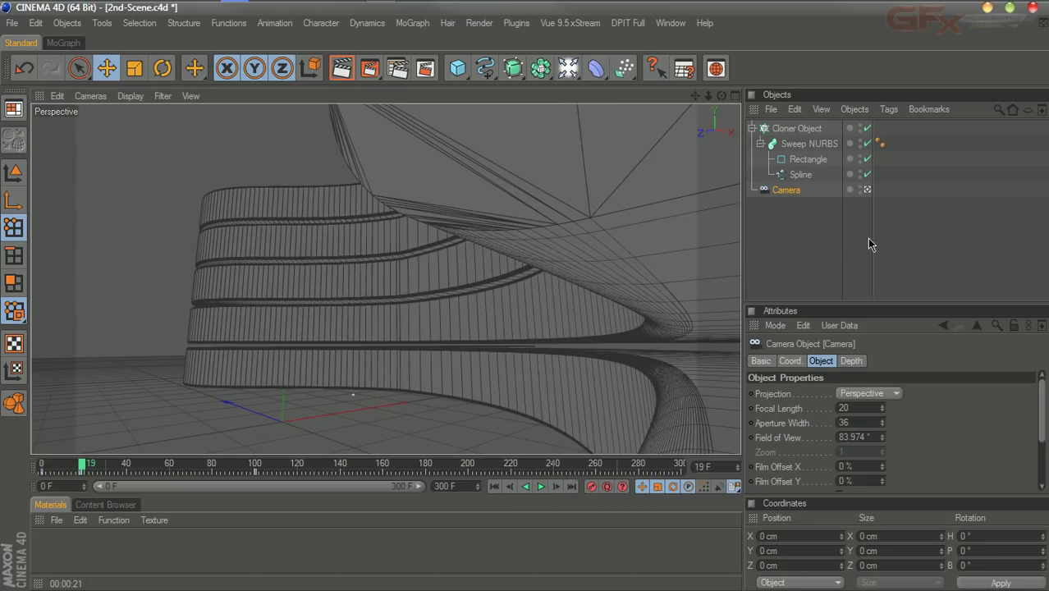
left_click_drag(708, 95, 721, 136)
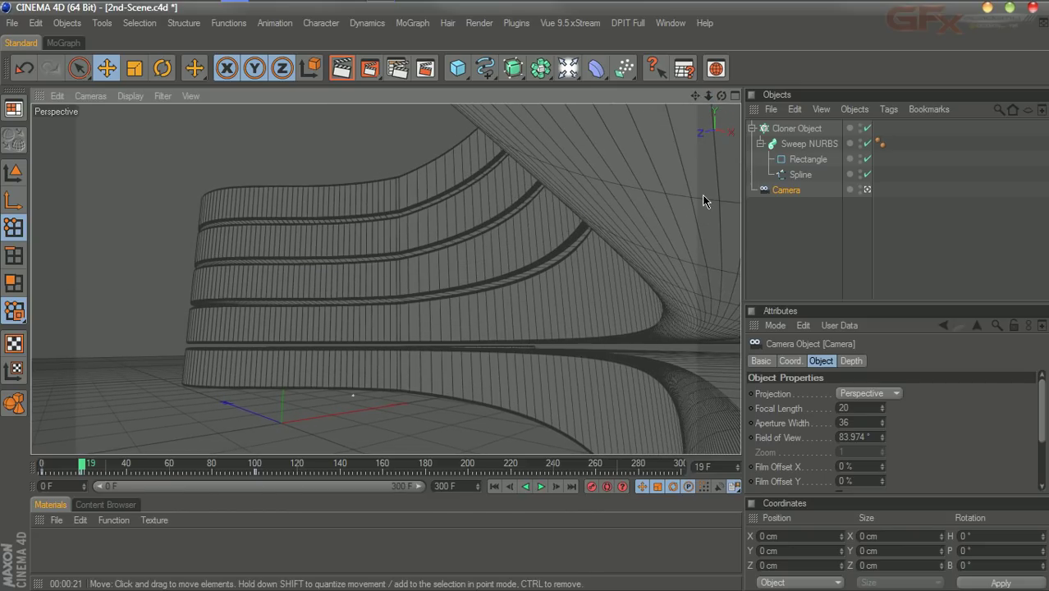
left_click(790, 191)
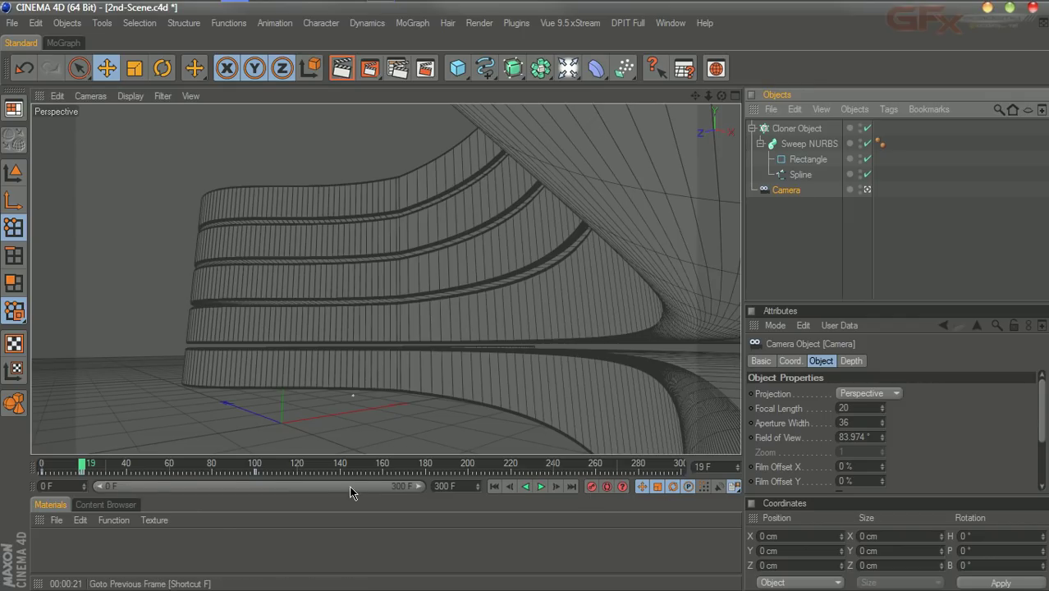
Check the view at frames 22 and 27 and reduce the Rectangle profile's height to 90 cm
left_click(495, 487)
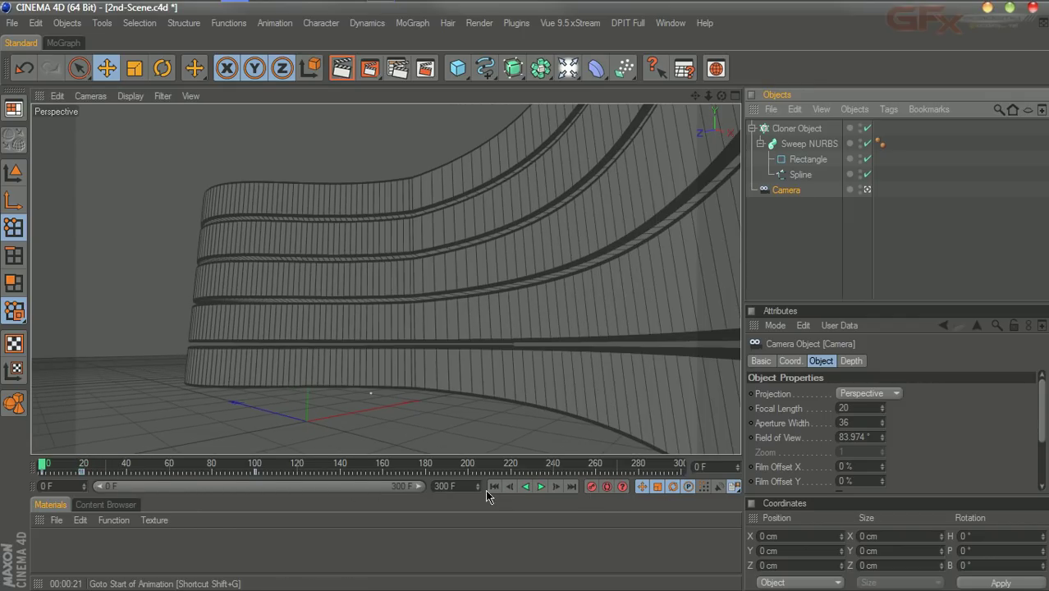
left_click_drag(41, 465, 93, 466)
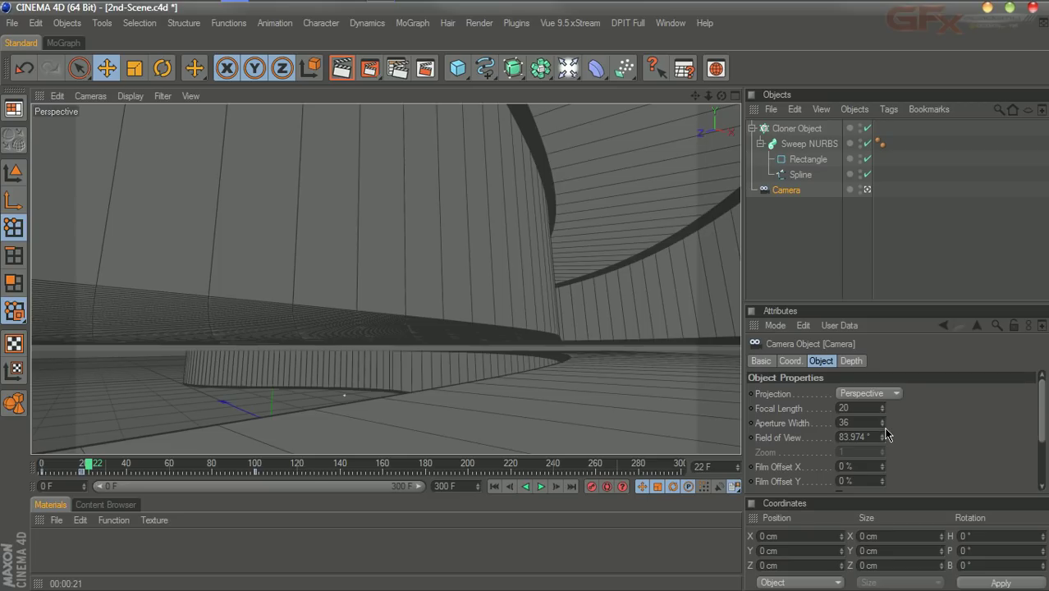
left_click(811, 161)
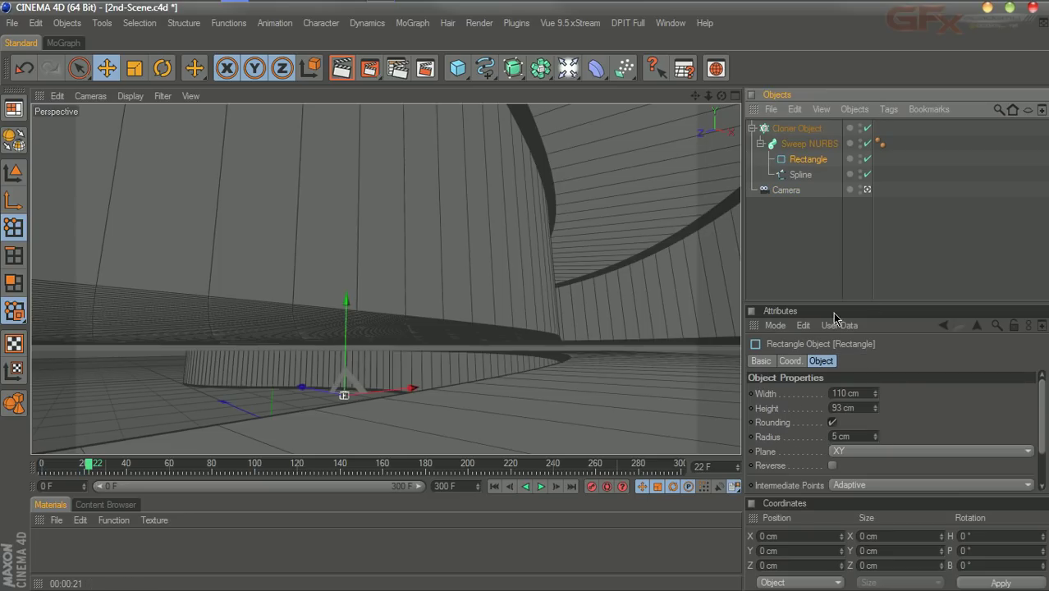
left_click(875, 411)
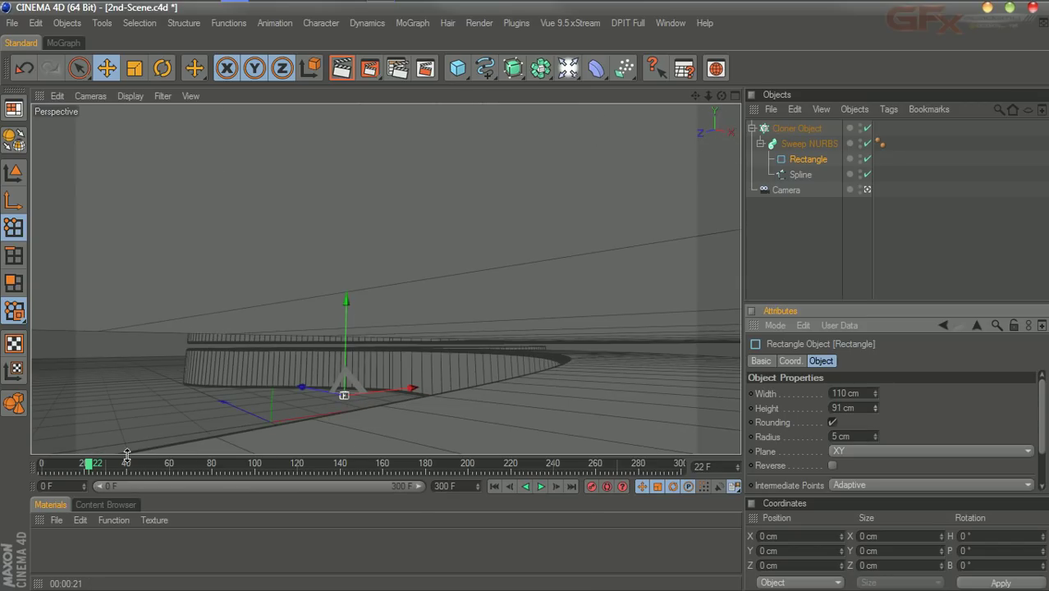
left_click(92, 466)
left_click_drag(93, 466, 98, 468)
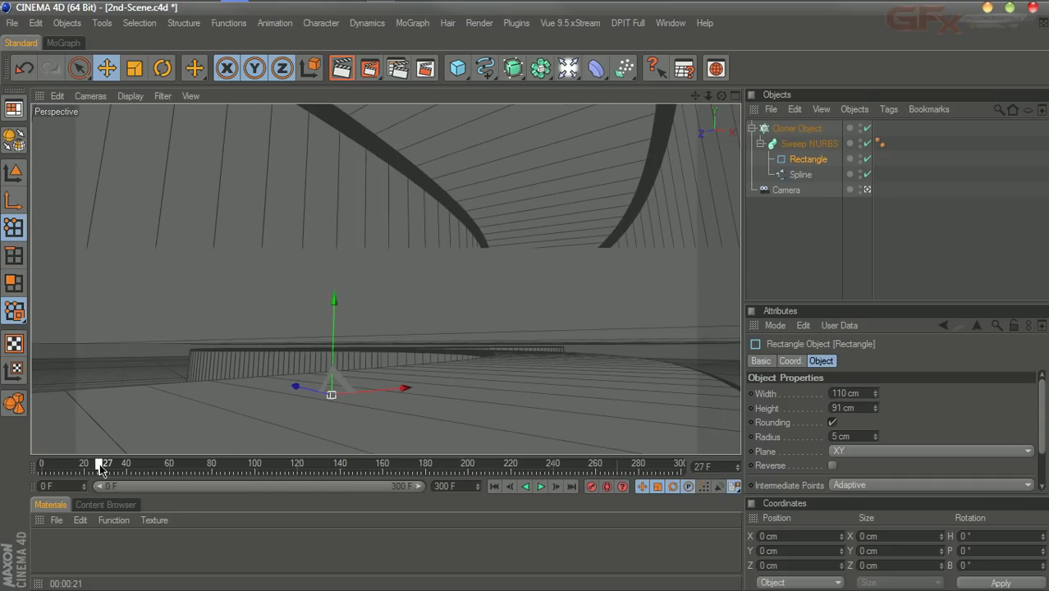
left_click(875, 410)
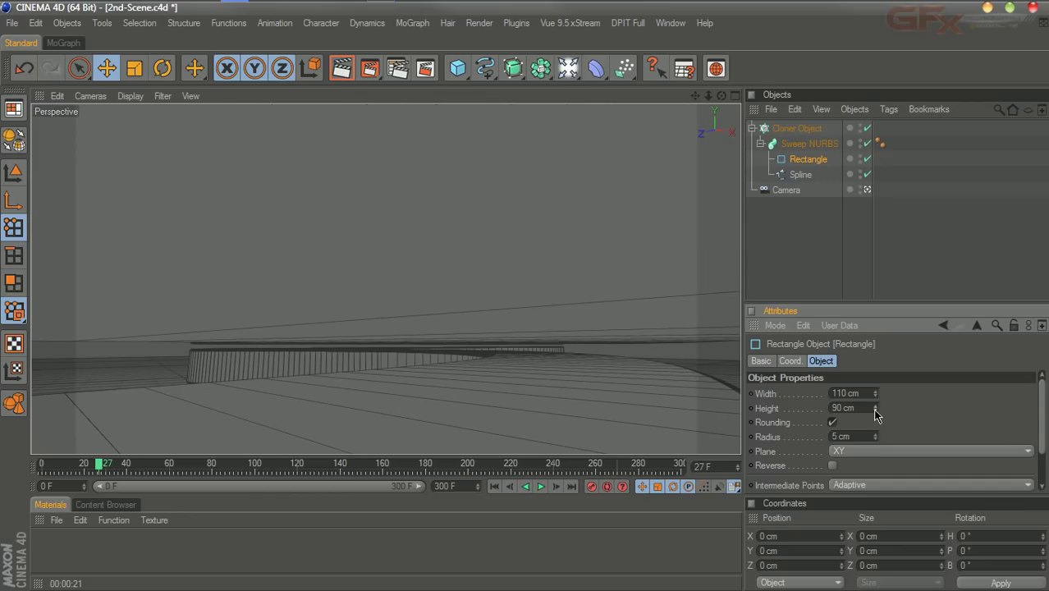
Play the animation from the start and step through frames 21 to 29 to examine the camera's path past the bands
left_click(495, 486)
left_click(542, 486)
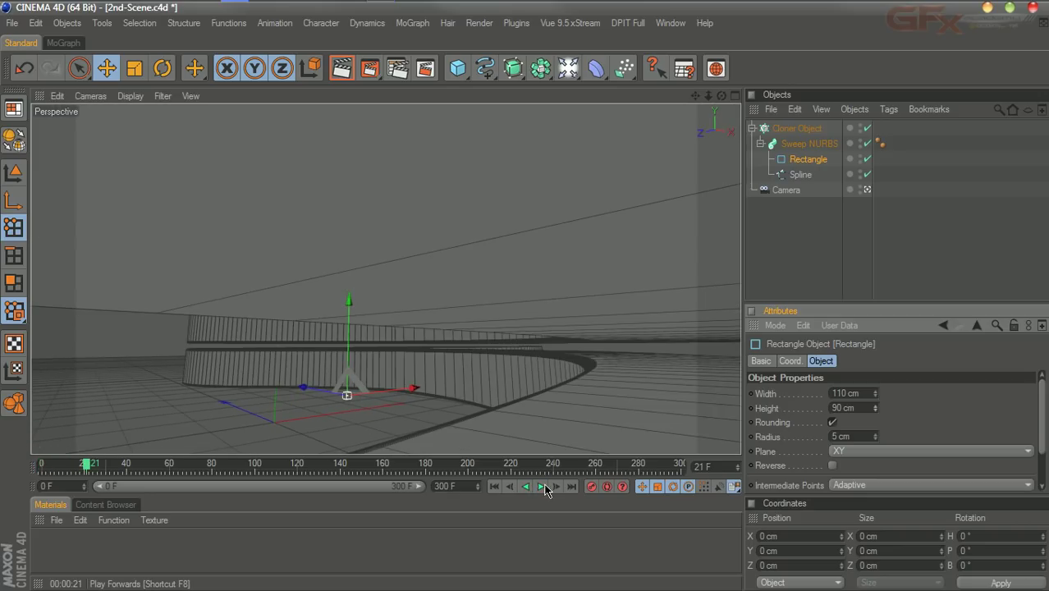
left_click(542, 486)
left_click(559, 488)
left_click(560, 487)
left_click(559, 487)
left_click(559, 487)
left_click(559, 487)
left_click(559, 488)
left_click(560, 488)
left_click(559, 488)
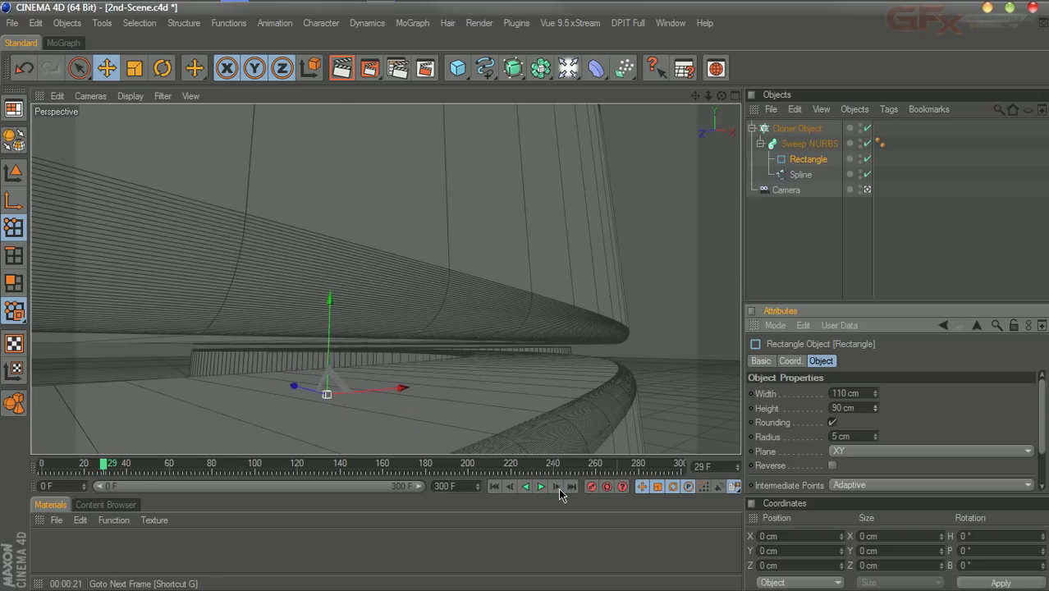
left_click(510, 487)
left_click(511, 486)
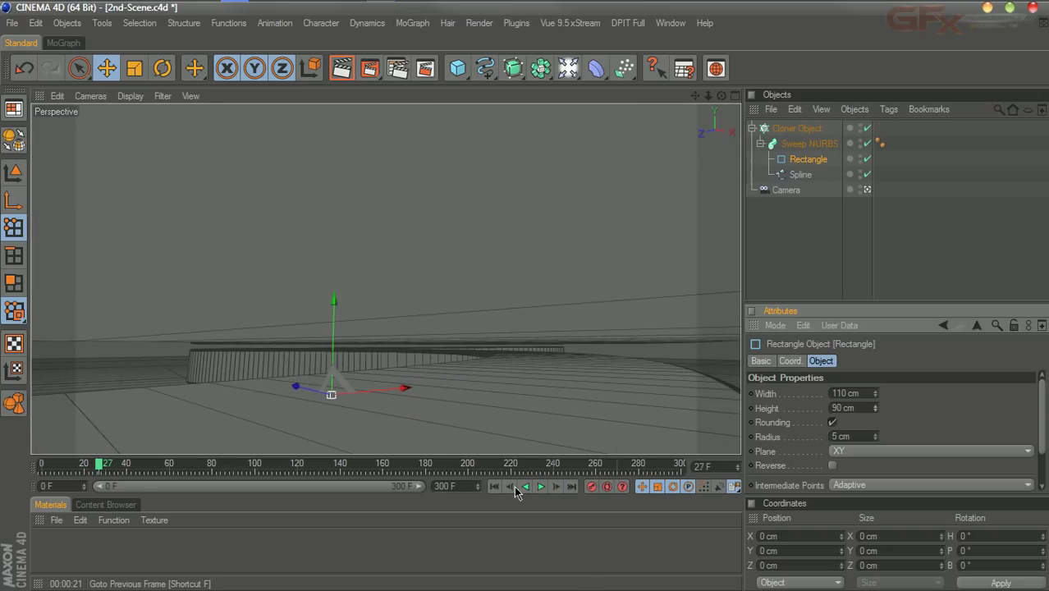
Test-render frame 27 in the viewport, look over the anti-aliasing render settings, and return to frame 0
left_click(337, 78)
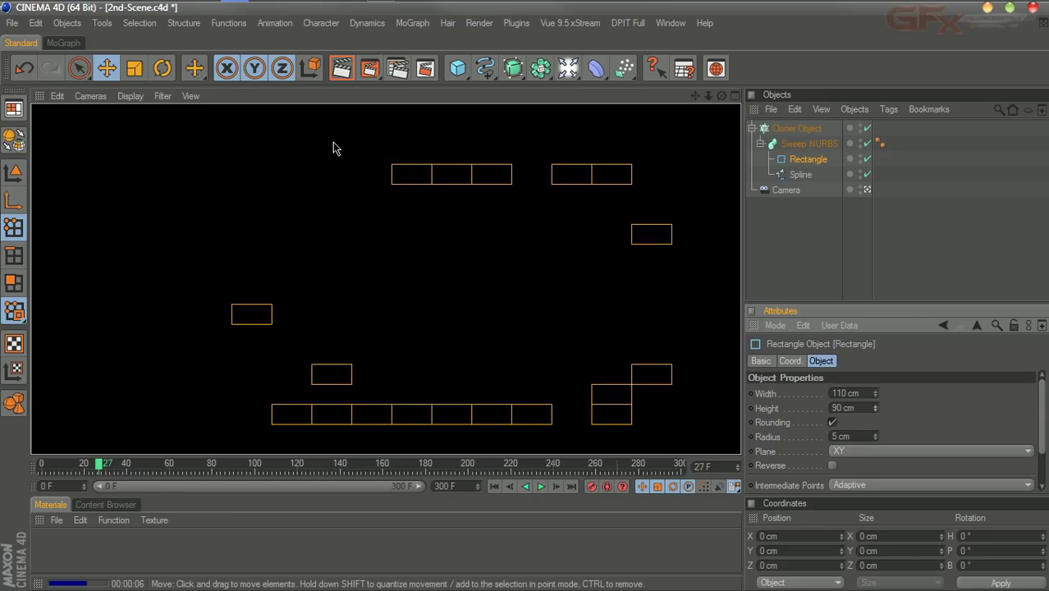
left_click(397, 69)
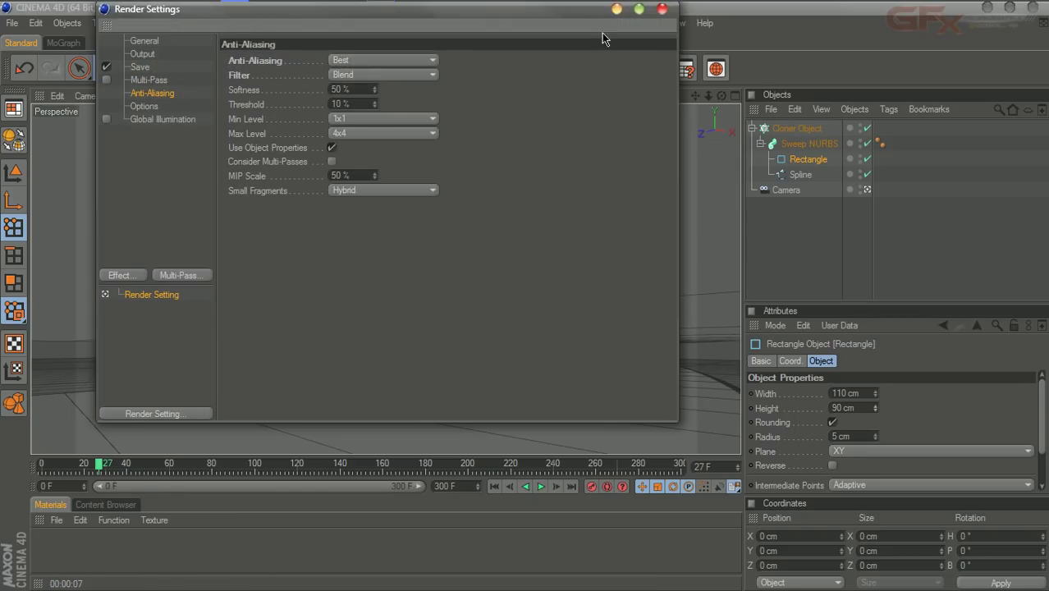
left_click(662, 9)
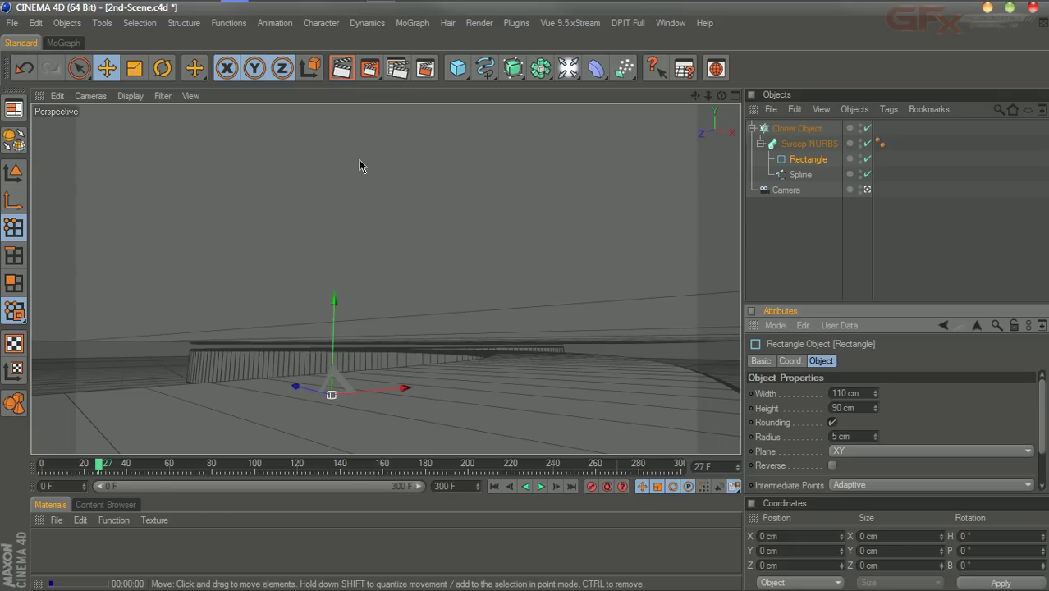
left_click(339, 77)
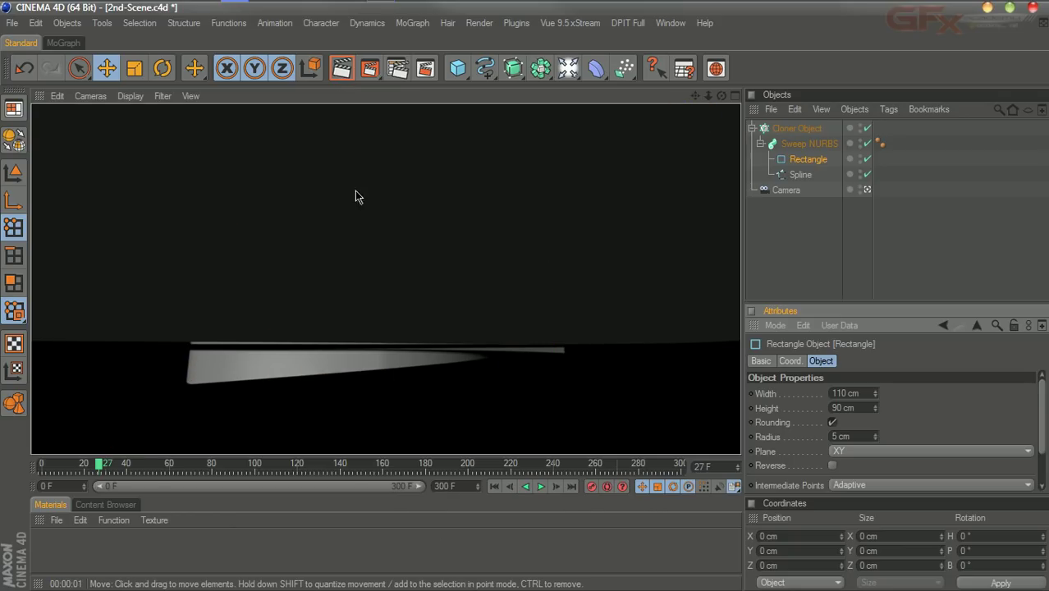
left_click(510, 486)
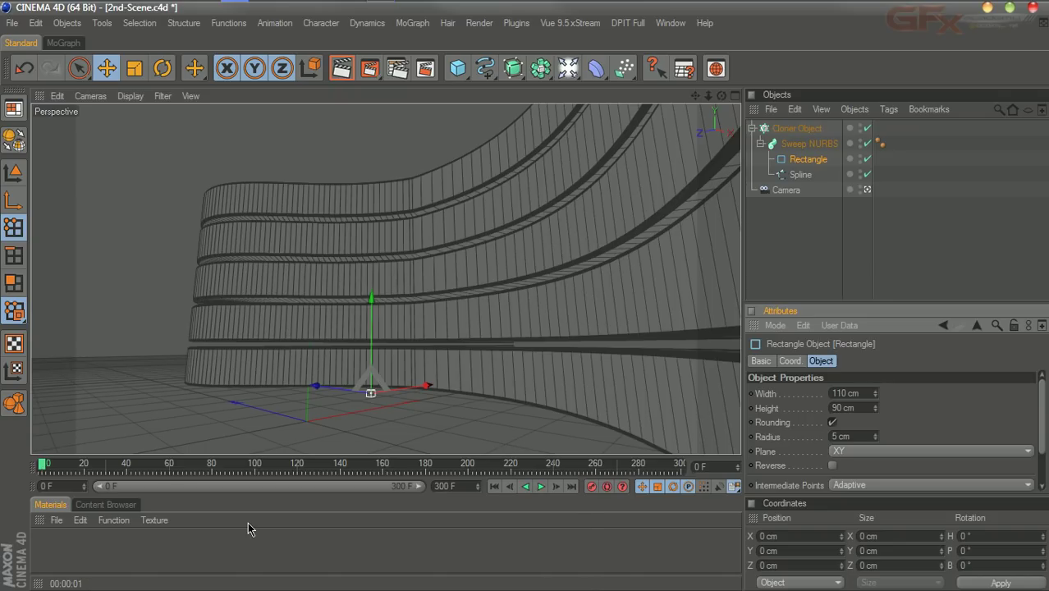
Create a new material and name it strips
double_click(47, 558)
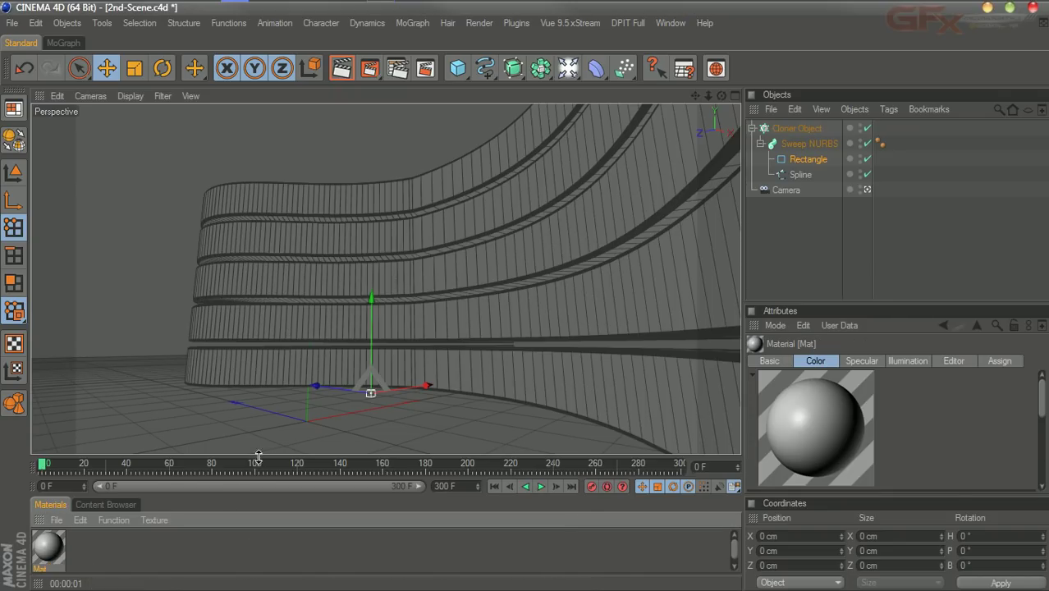
left_click_drag(258, 456, 251, 490)
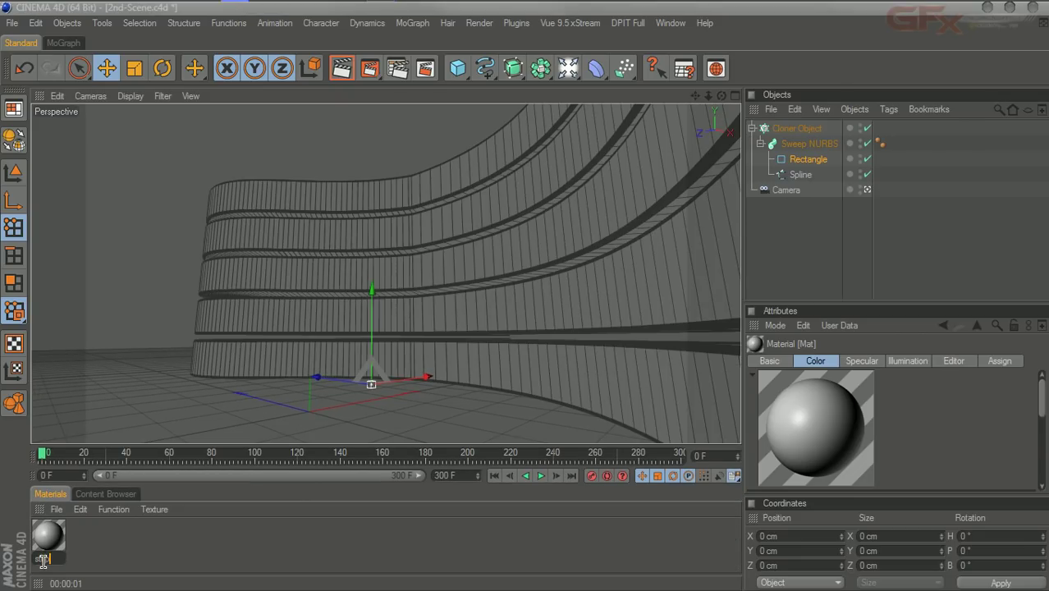
left_click(43, 560)
type("strips")
key("Return")
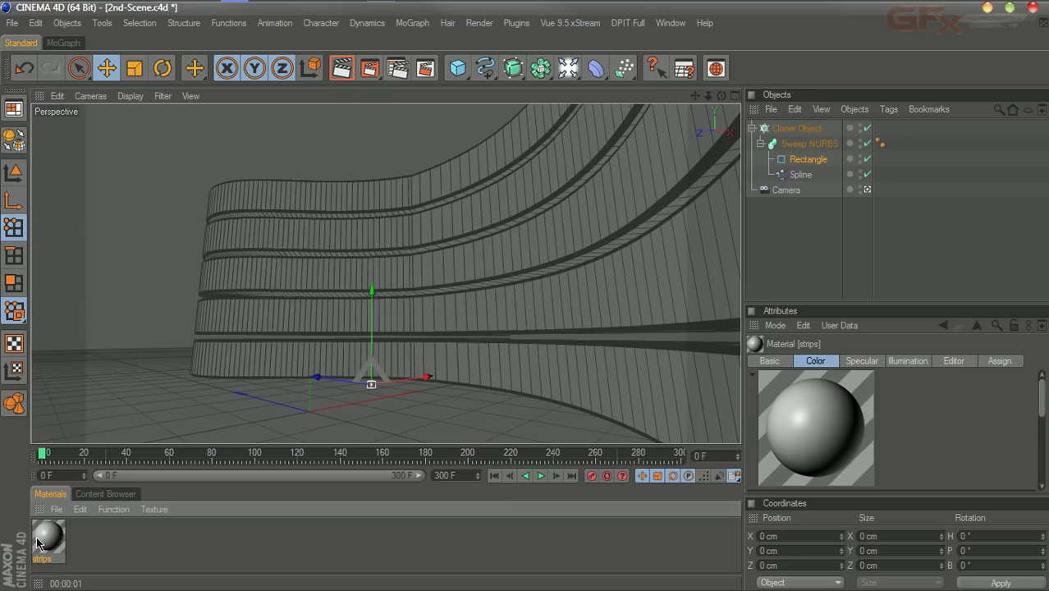
Set the base color of the strips material to pure red, RGB 255, 0, 0
double_click(48, 535)
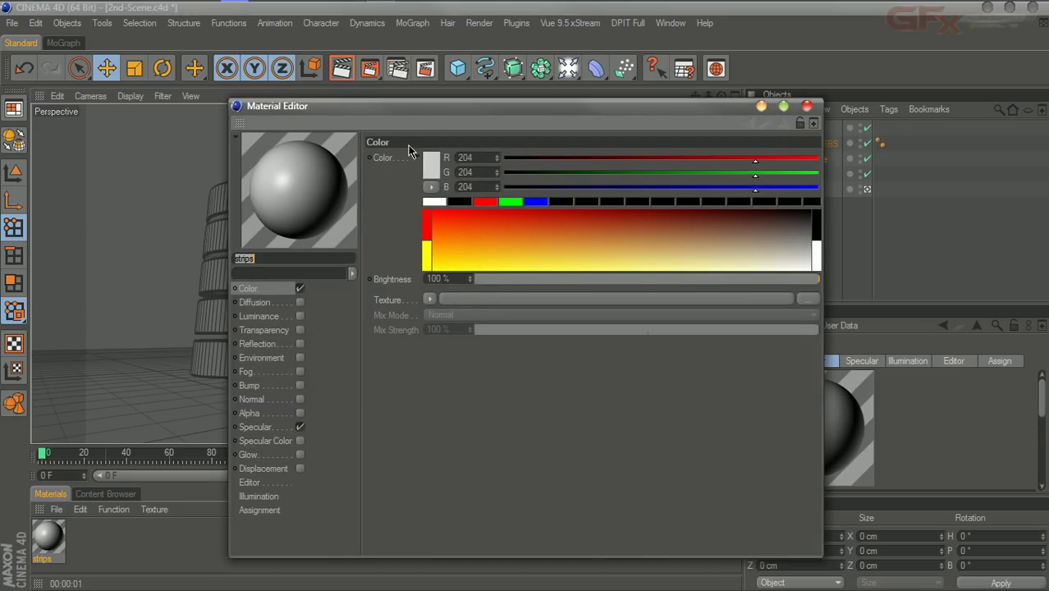
left_click_drag(415, 111, 550, 44)
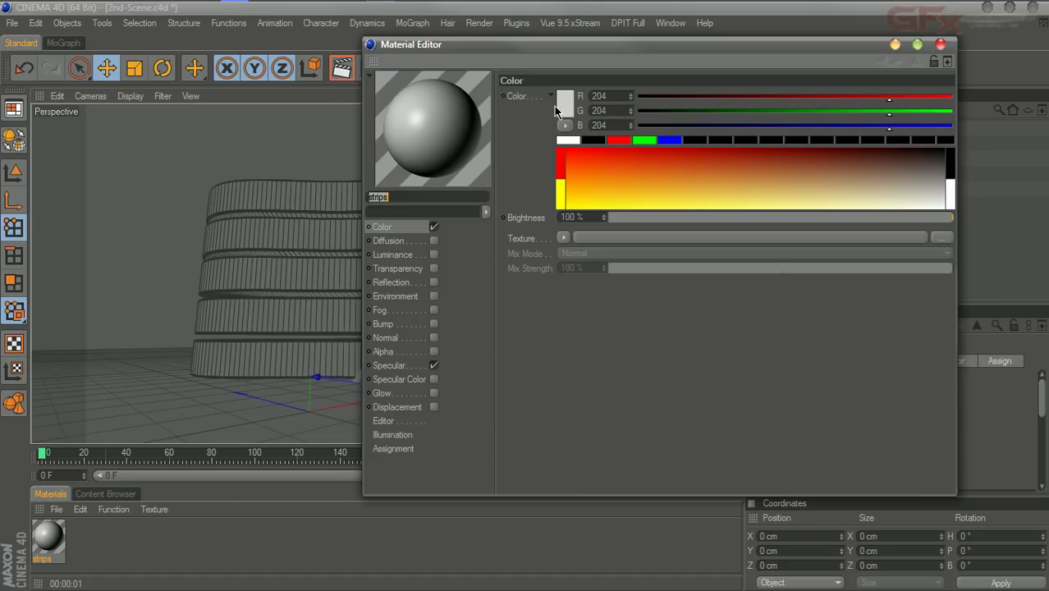
left_click(574, 165)
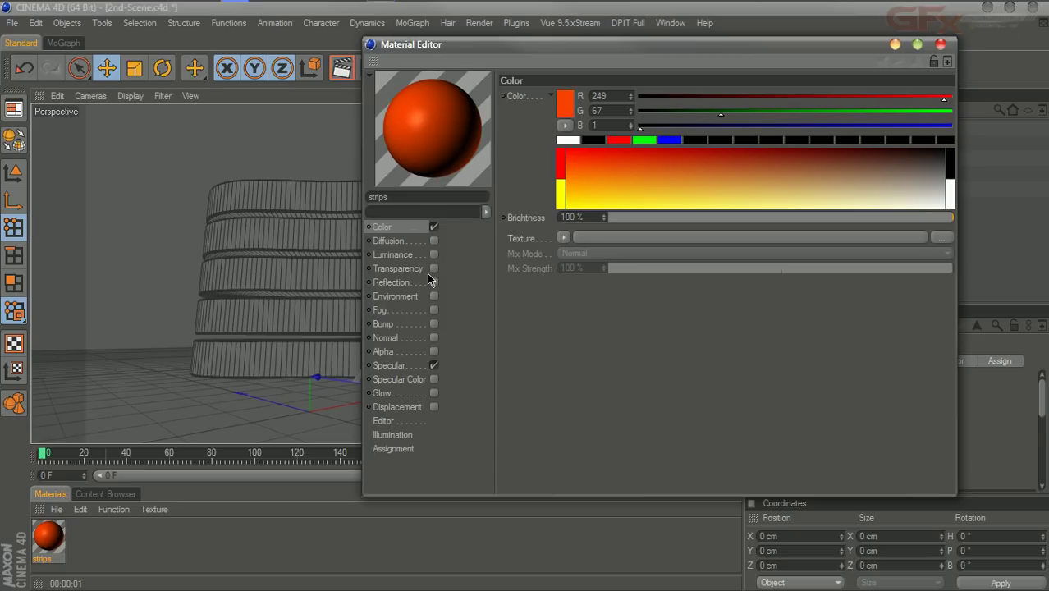
left_click(539, 98)
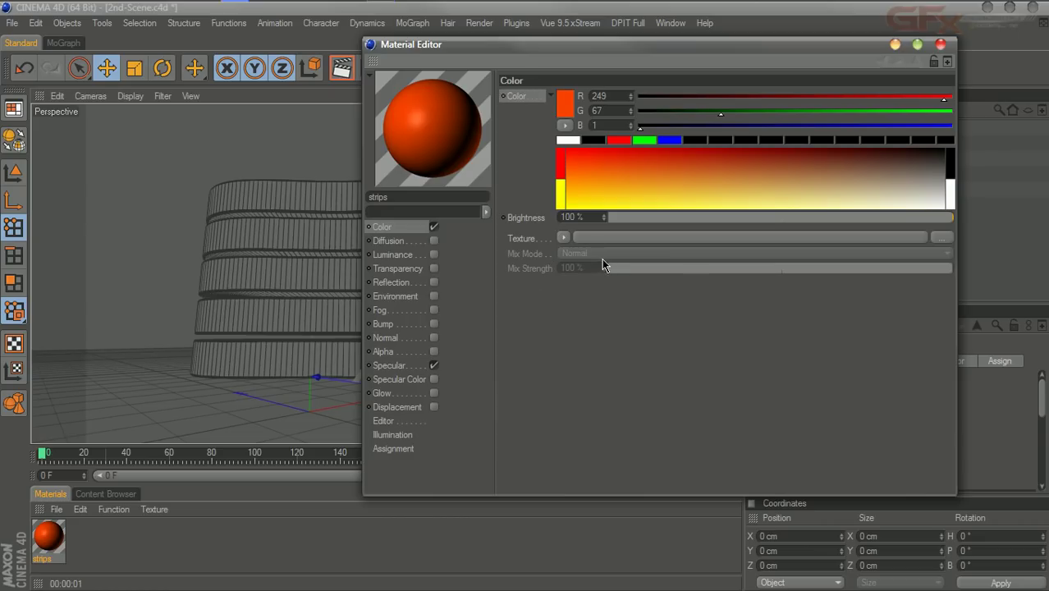
left_click_drag(577, 169, 563, 148)
Add a Color shader as the color channel's texture, set it to orange RGB 246, 77, 3, and keep Normal mixing
left_click(563, 237)
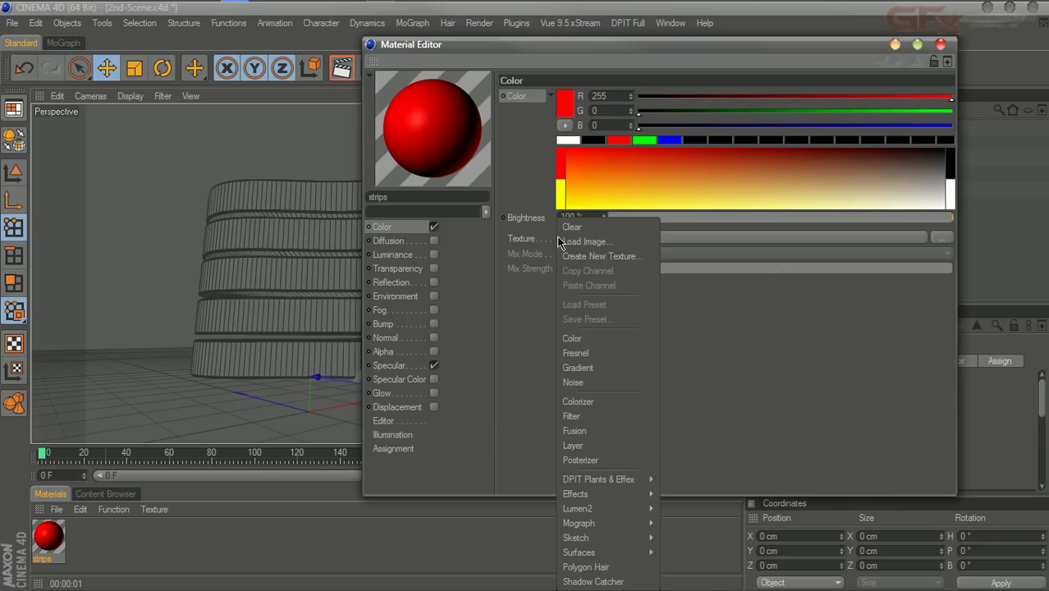
left_click(606, 342)
left_click(583, 271)
left_click_drag(581, 319, 577, 296)
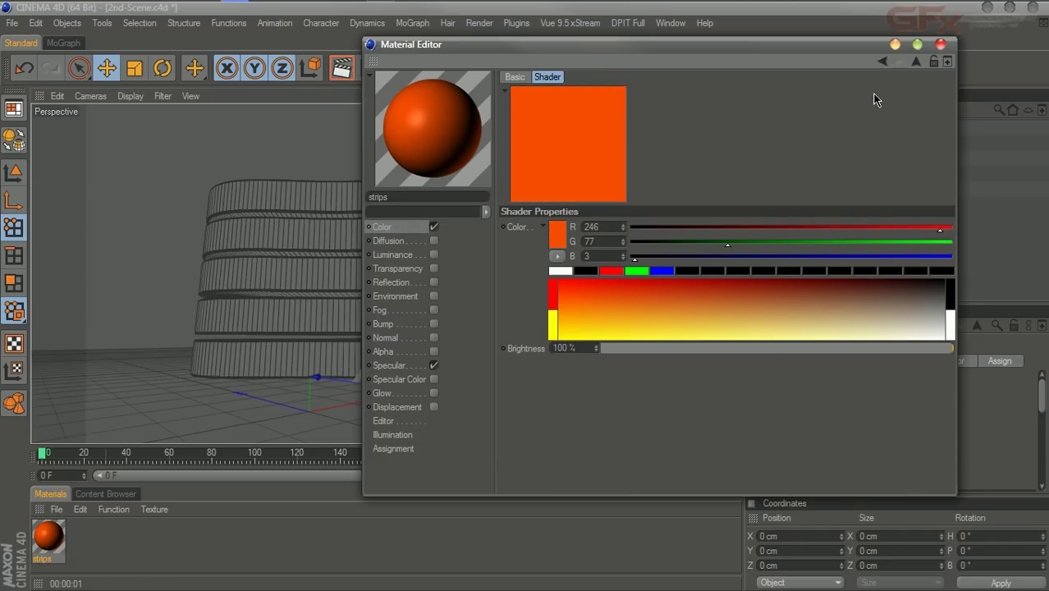
left_click(881, 62)
left_click(642, 297)
left_click(642, 296)
scroll(642, 296, "down", 2)
scroll(642, 296, "up", 2)
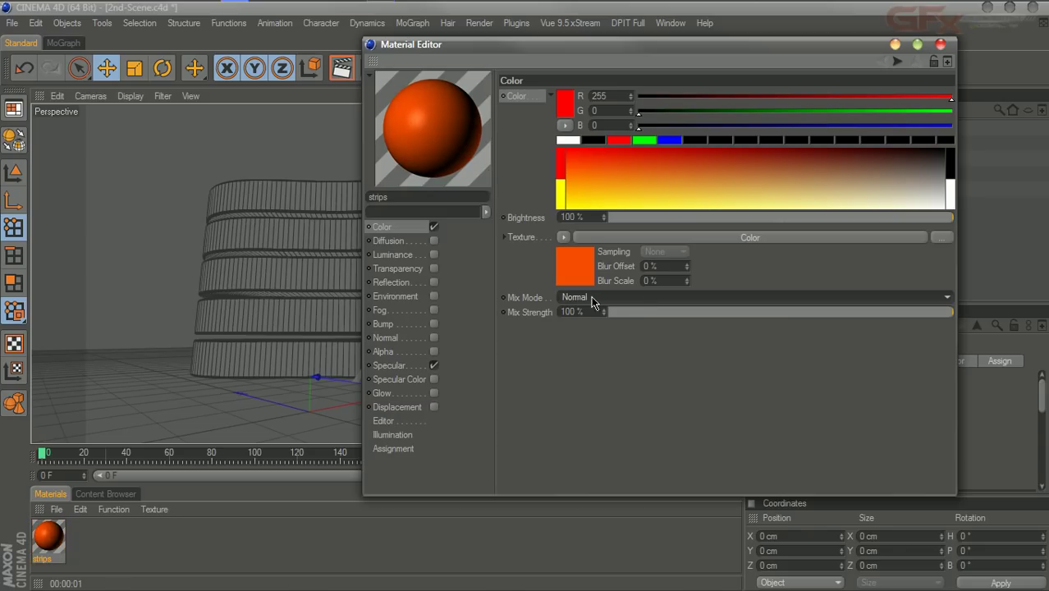
Enable reflection on the strips material at 15% brightness and apply the material to the Cloner Object
left_click(413, 283)
left_click(434, 281)
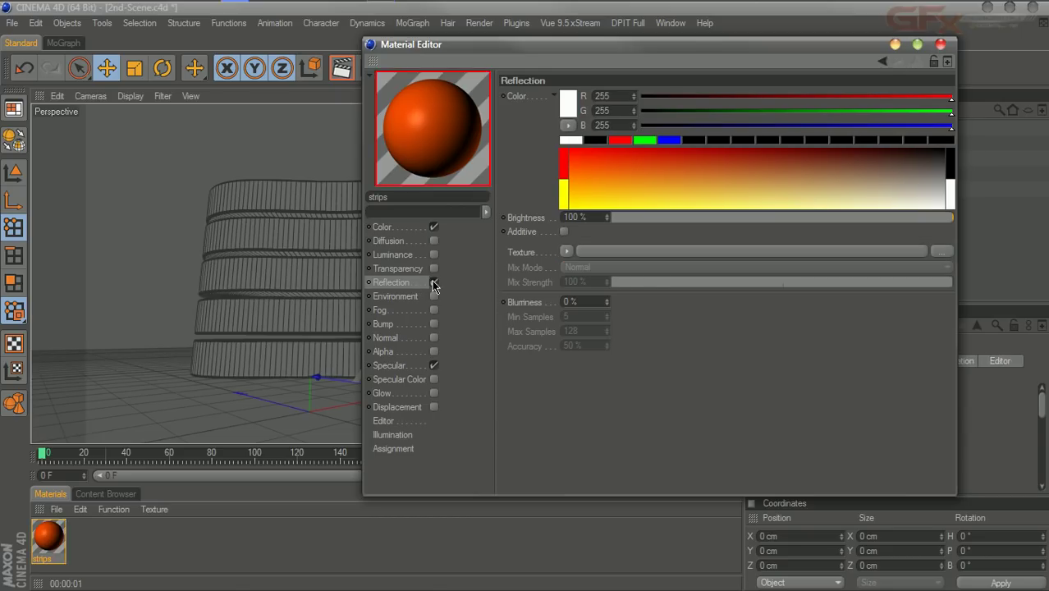
left_click_drag(818, 218, 680, 218)
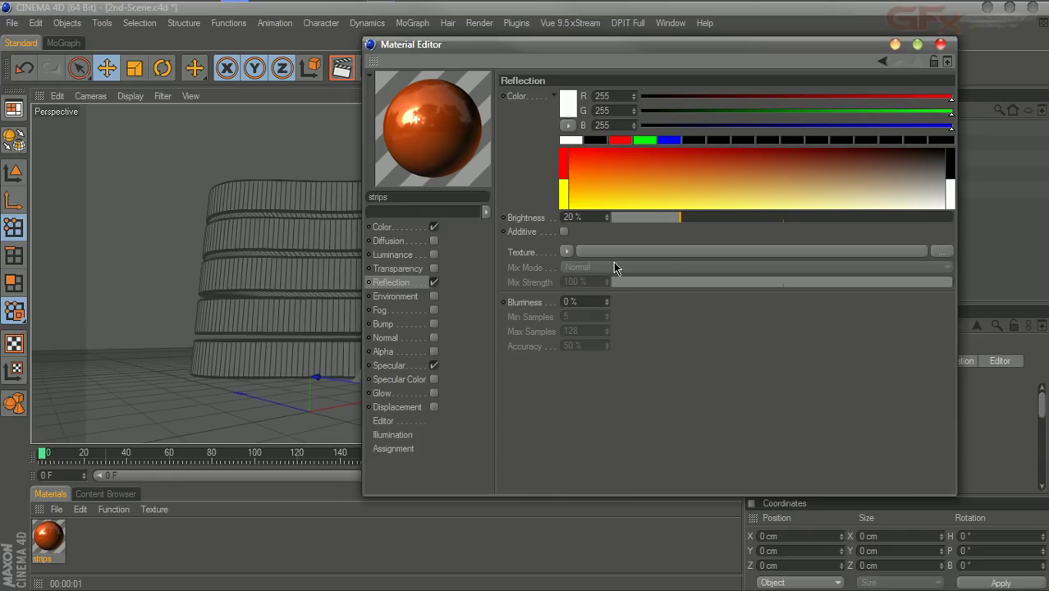
left_click(607, 220)
left_click(607, 220)
left_click(606, 220)
left_click(607, 221)
left_click(606, 220)
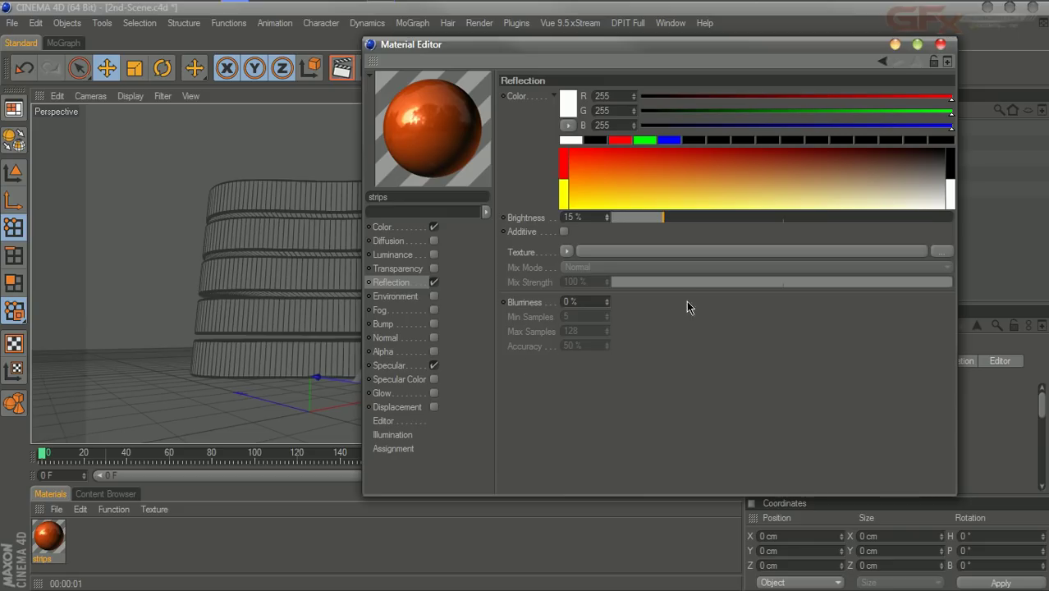
left_click(941, 44)
left_click_drag(47, 541, 790, 130)
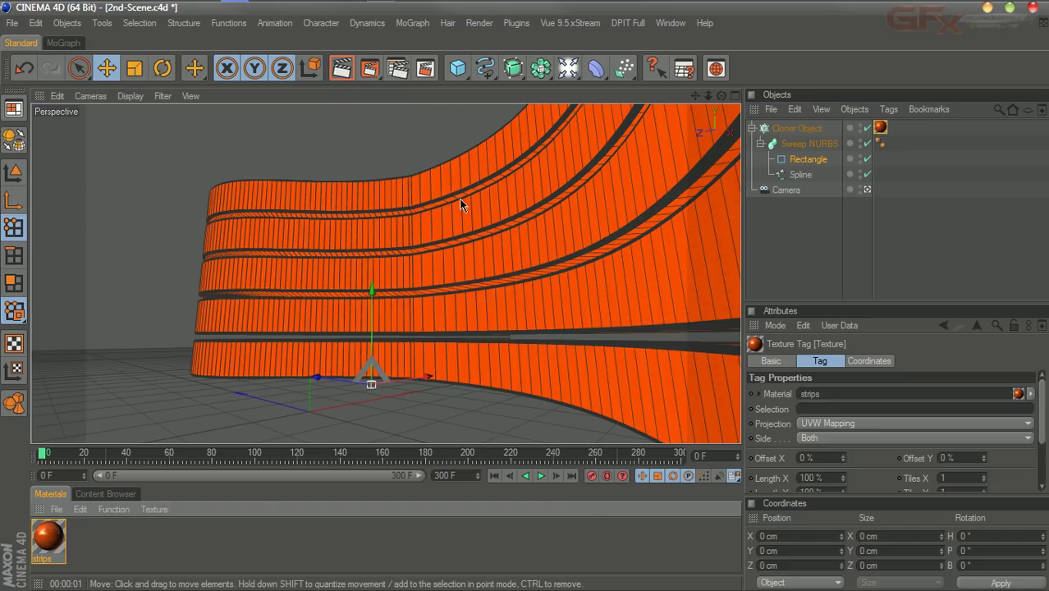
Enable Global Illumination in the render settings and briefly test-render the view
left_click(398, 68)
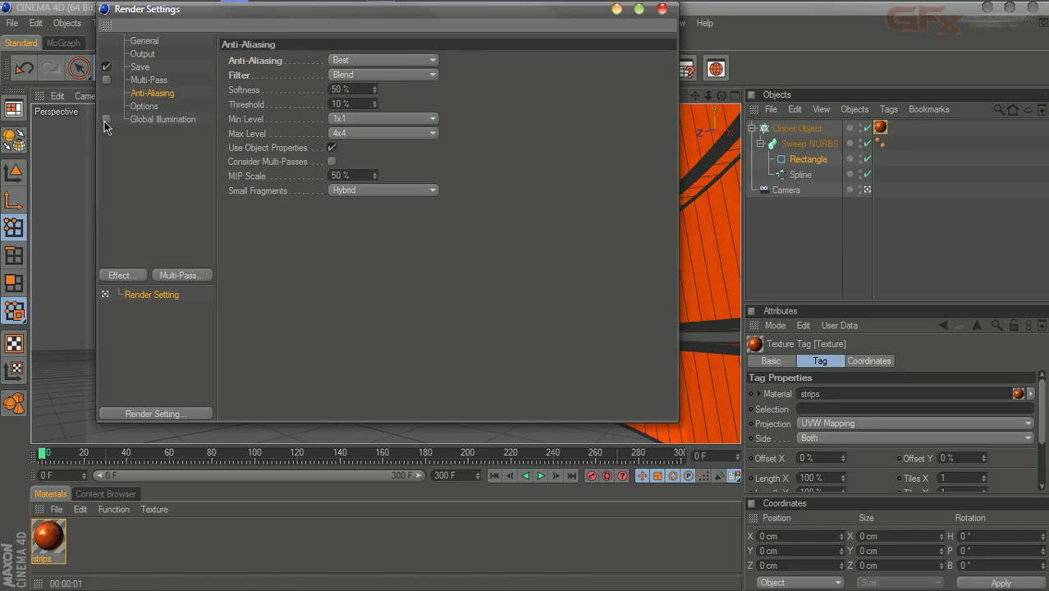
left_click(662, 11)
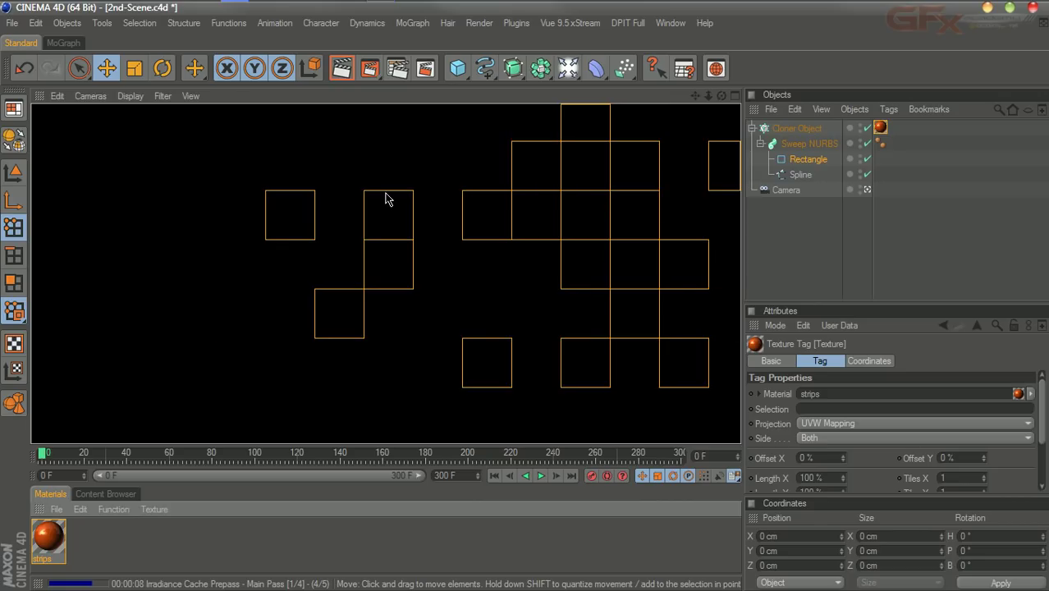
key("Escape")
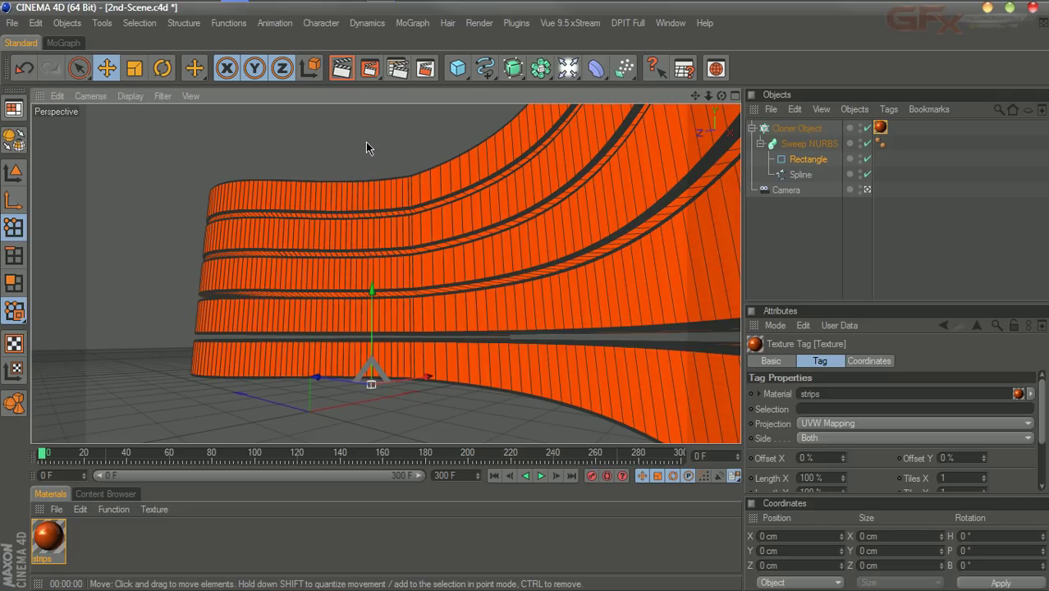
Add a Sky object and apply studio024.hdr from the materialpreview folder to it, without copying the image to the document location
left_click(566, 70)
left_click(796, 138)
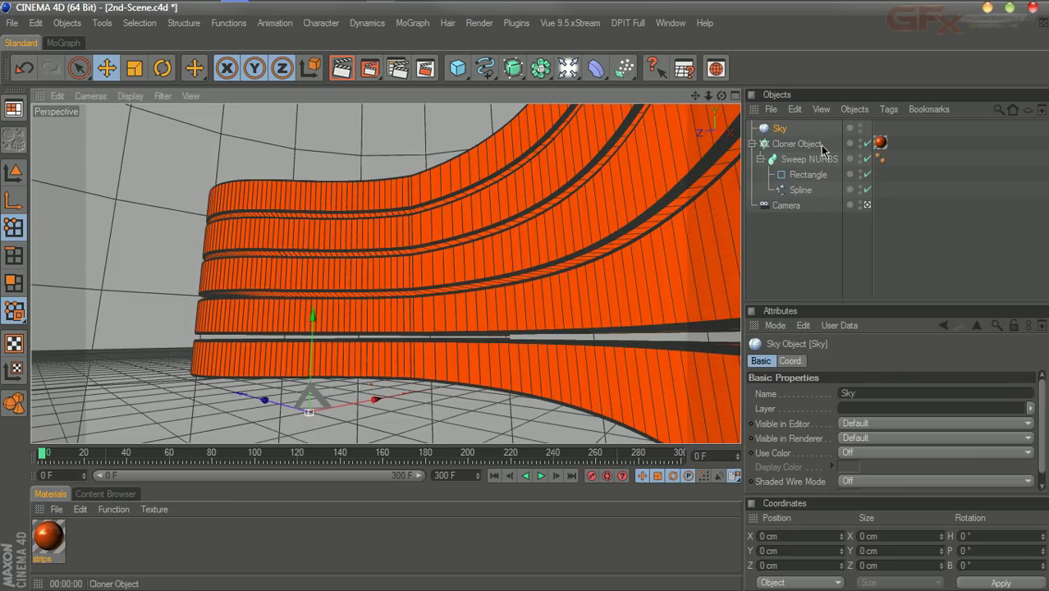
left_click(518, 23)
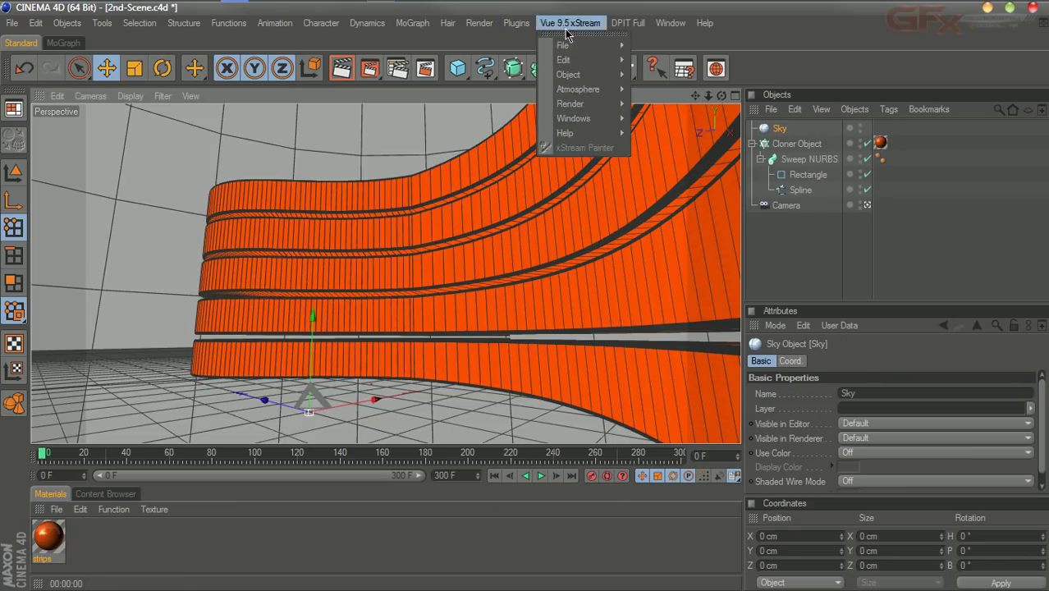
mouse_move(670, 24)
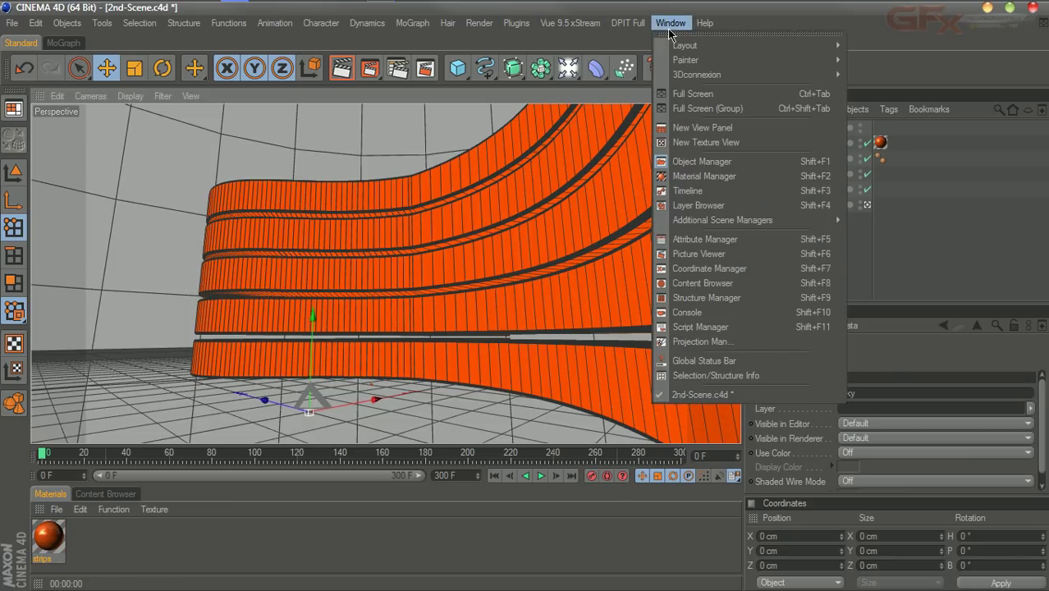
left_click(731, 285)
left_click_drag(426, 431, 781, 128)
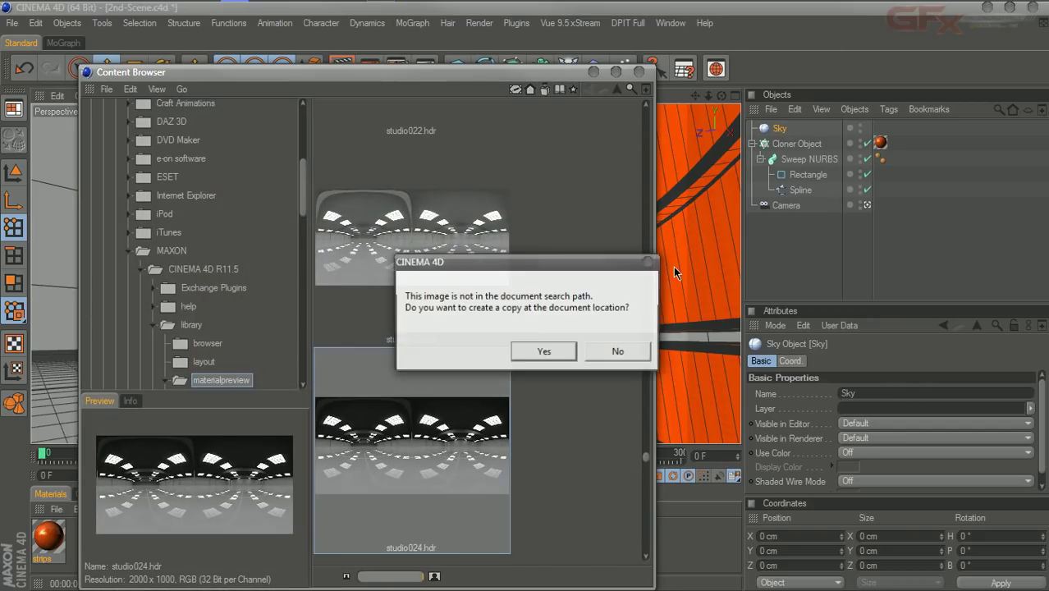
left_click(613, 349)
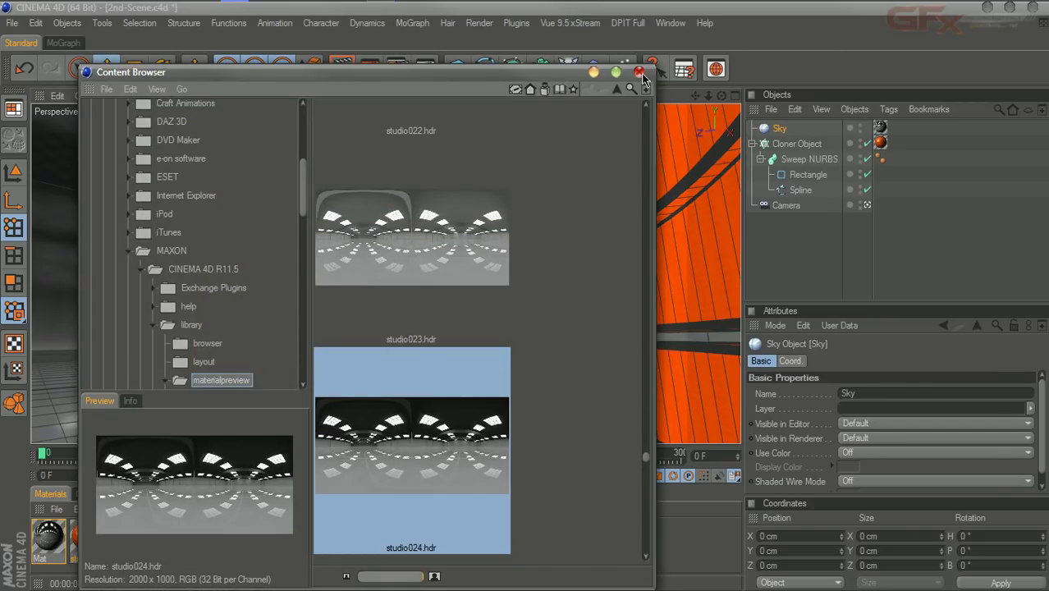
left_click(638, 72)
Add a Compositing tag to the Sky and disable Seen by Camera
right_click(776, 129)
mouse_move(821, 18)
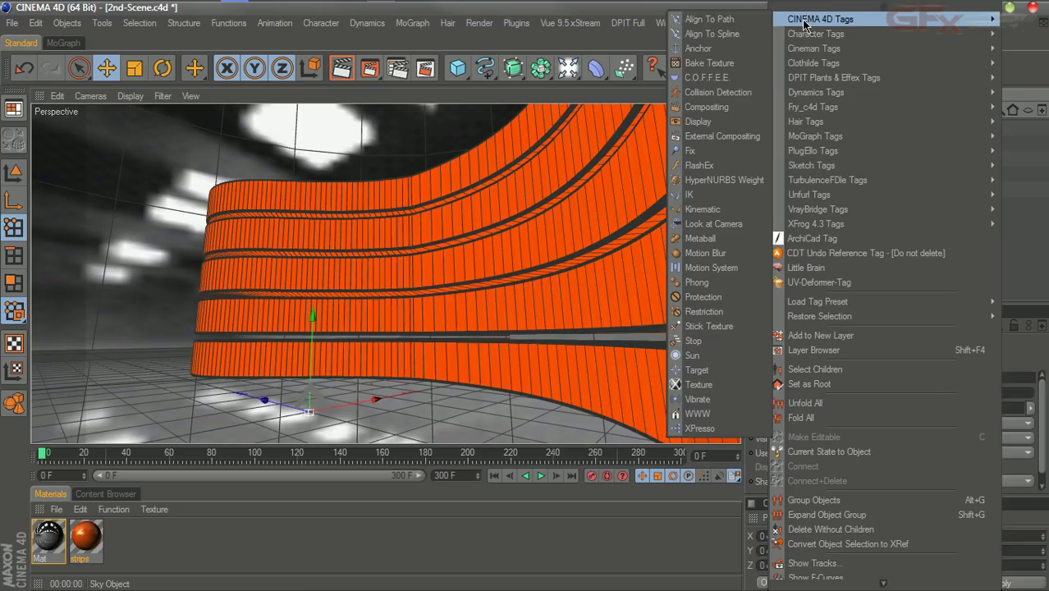
left_click(706, 107)
left_click(830, 426)
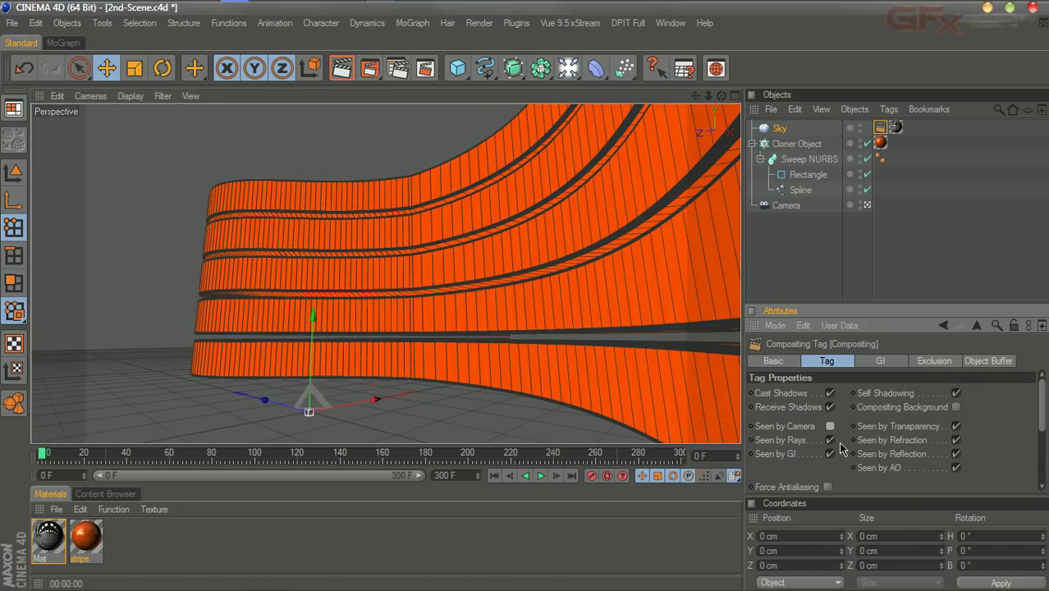
Test-render the view at frame 0, play the animation to frame 22 and test-render that frame
left_click(341, 68)
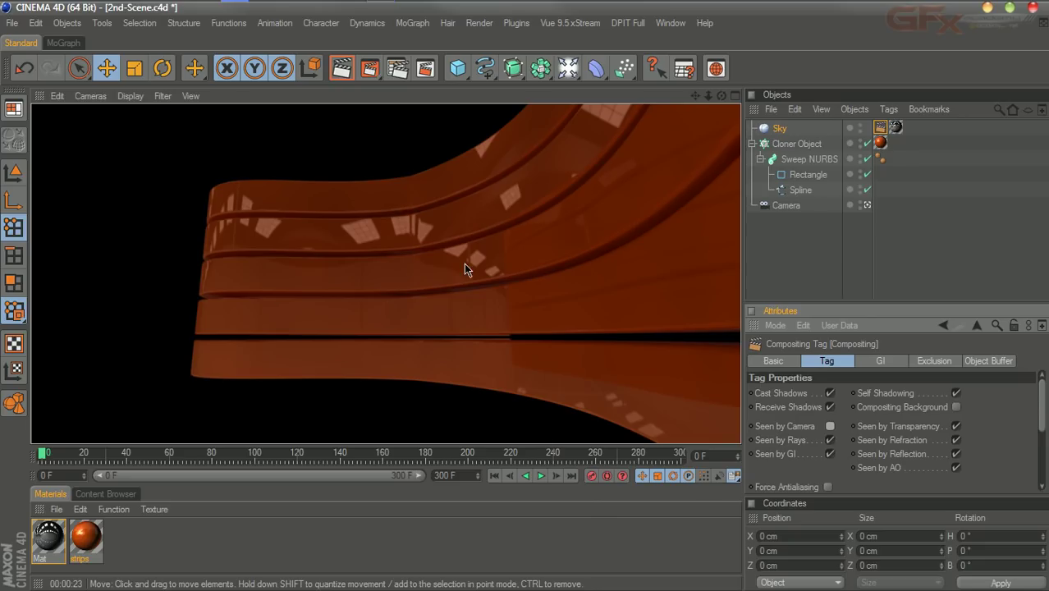
left_click(540, 476)
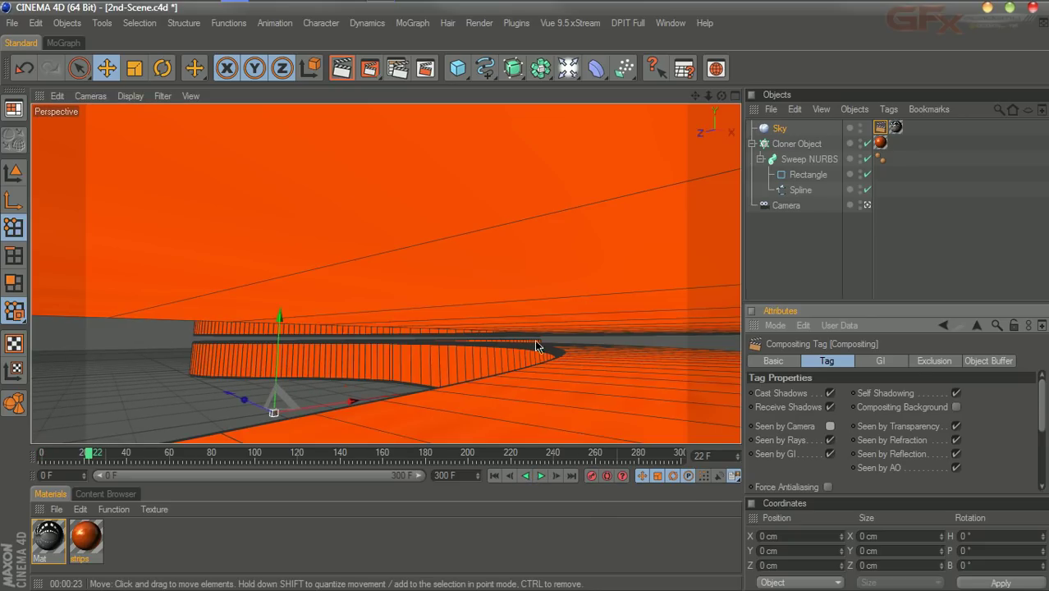
key("ctrl+r")
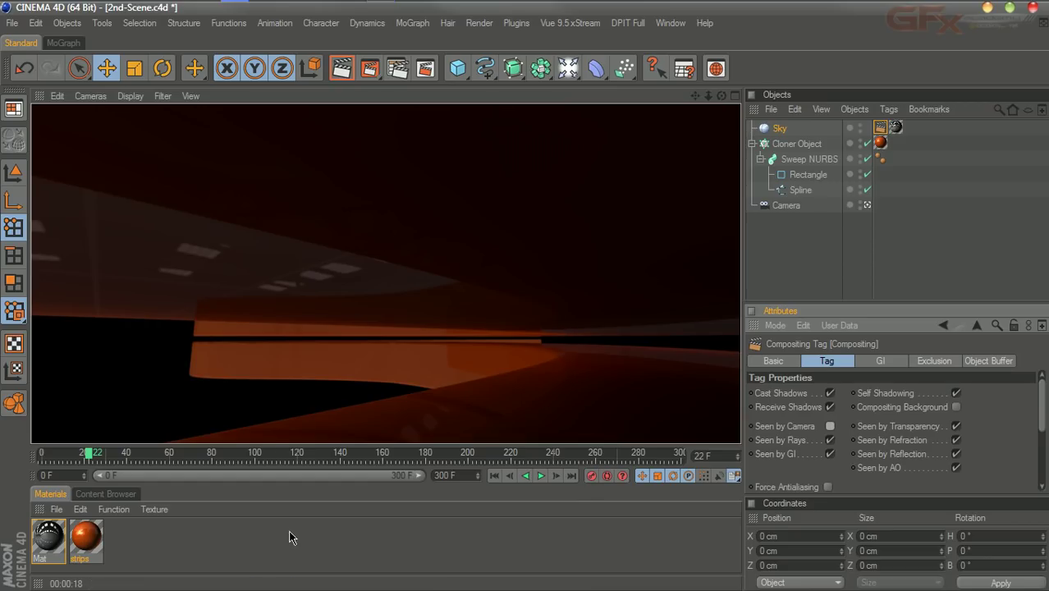
Enable the Luminance channel on the strips material
double_click(85, 537)
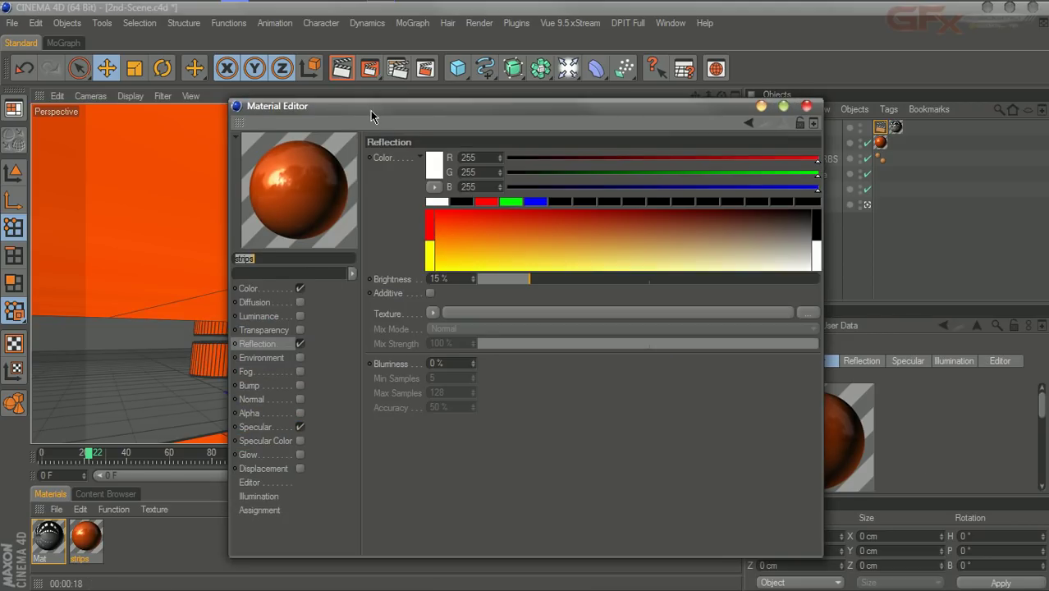
left_click_drag(345, 106, 422, 67)
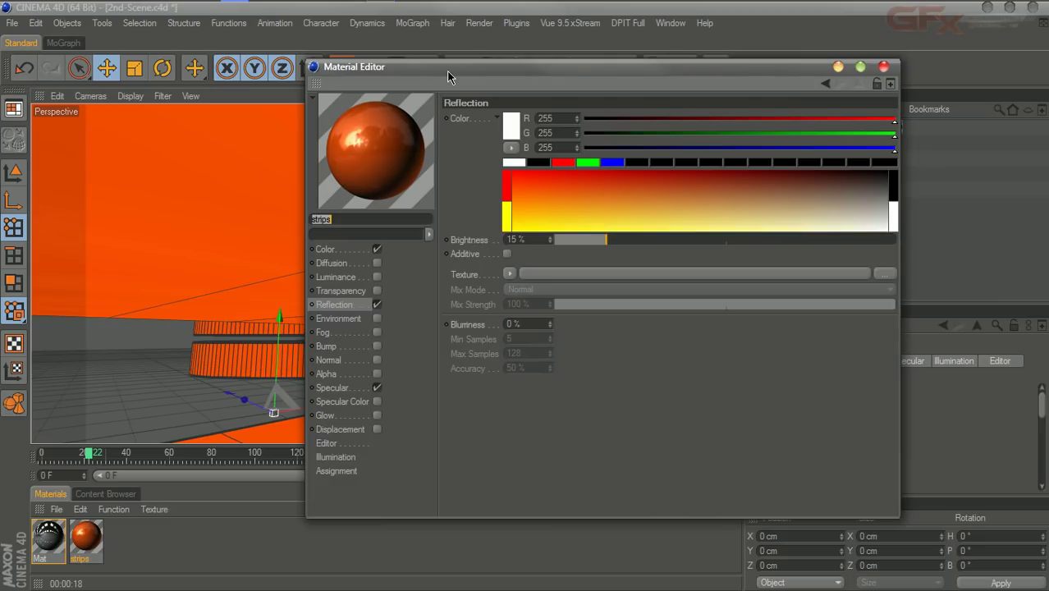
left_click(337, 277)
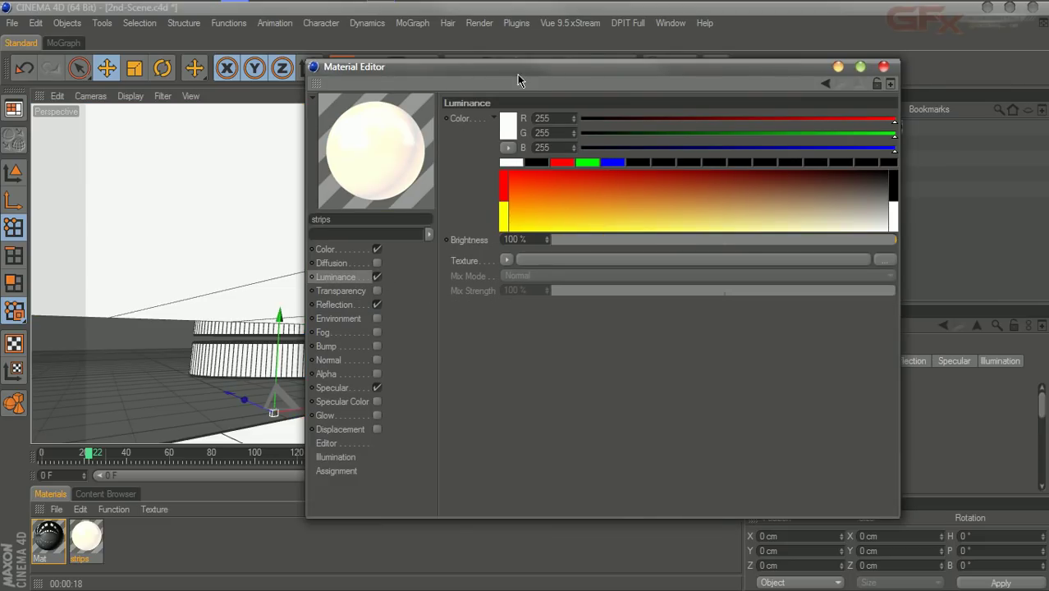
left_click_drag(517, 70, 650, 24)
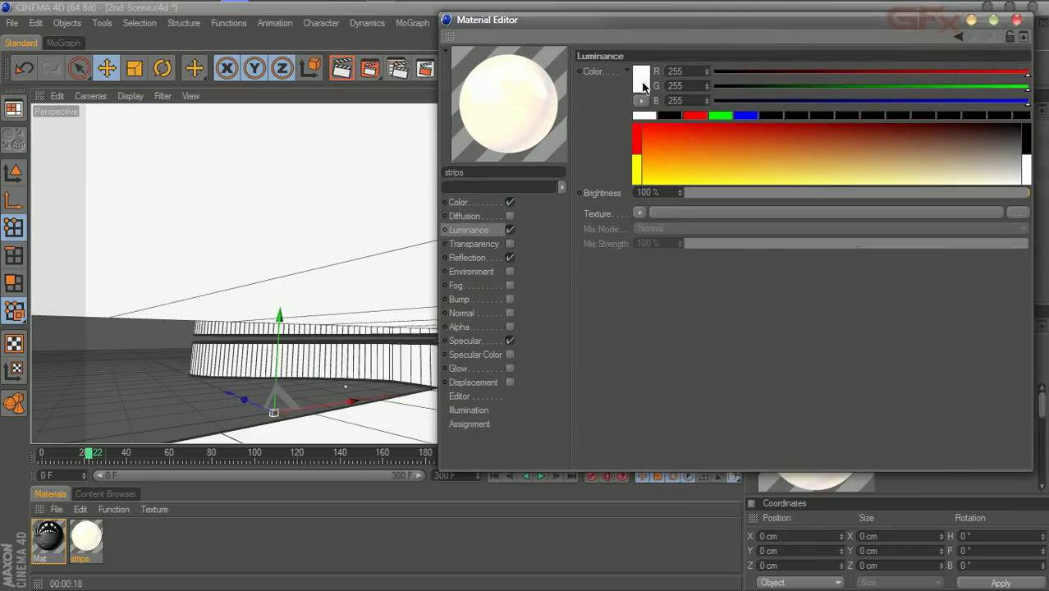
Add a Gradient shader as the luminance texture and set its type to 2D - V
left_click(640, 214)
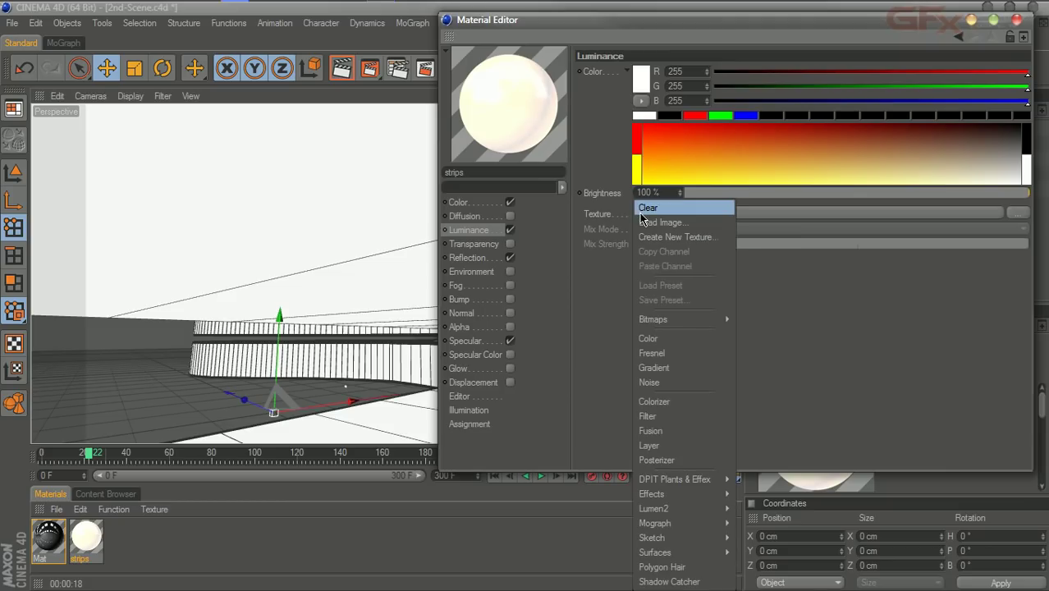
left_click(699, 368)
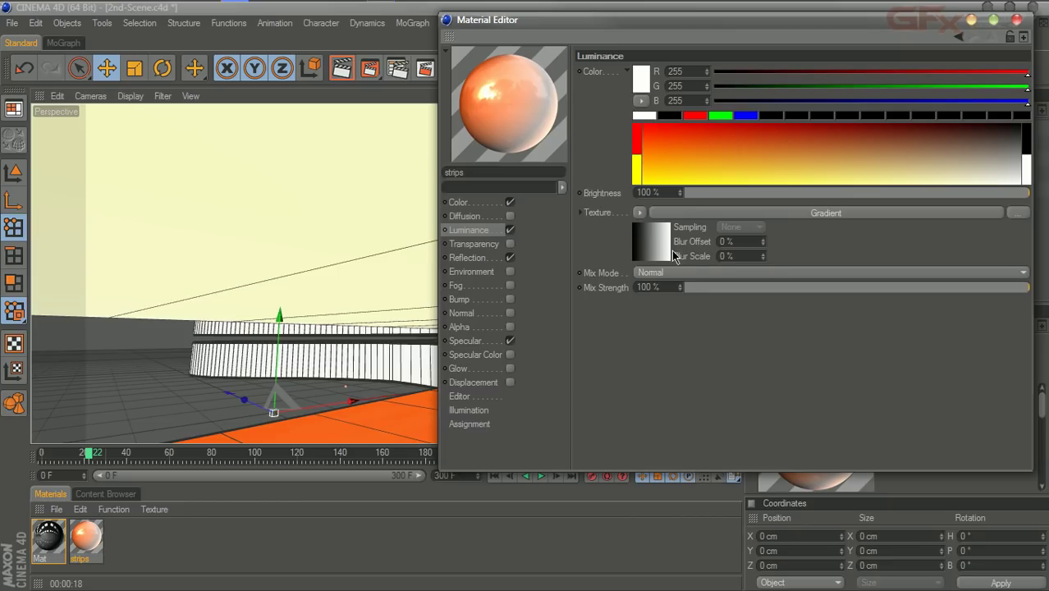
left_click(756, 214)
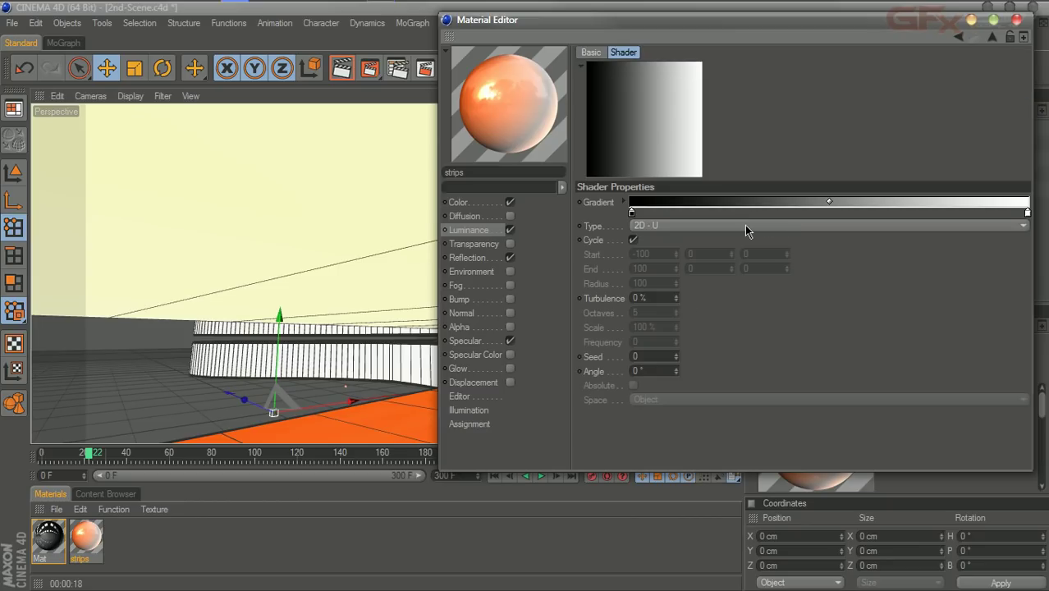
left_click(744, 225)
left_click(728, 256)
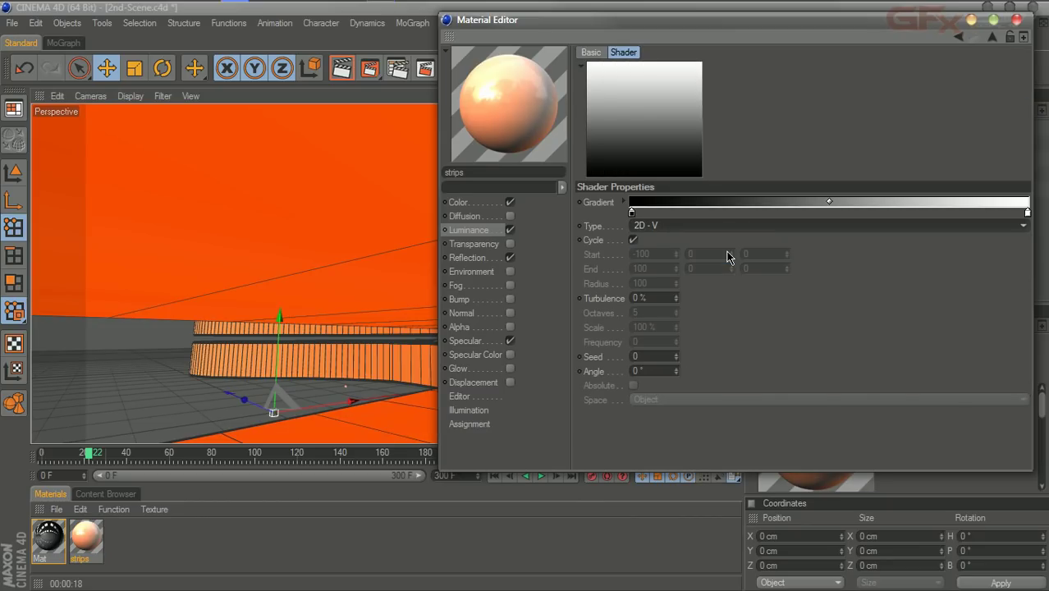
Reverse the luminance gradient with the white knot at the start and the black knot at about 40% of its length
left_click_drag(632, 212, 861, 213)
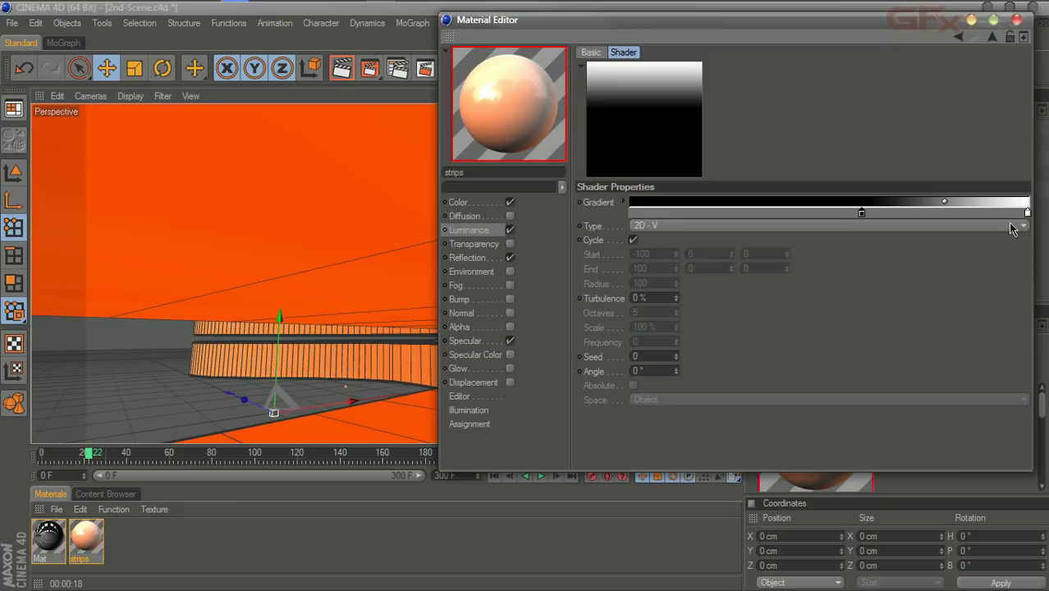
left_click_drag(1027, 213, 631, 214)
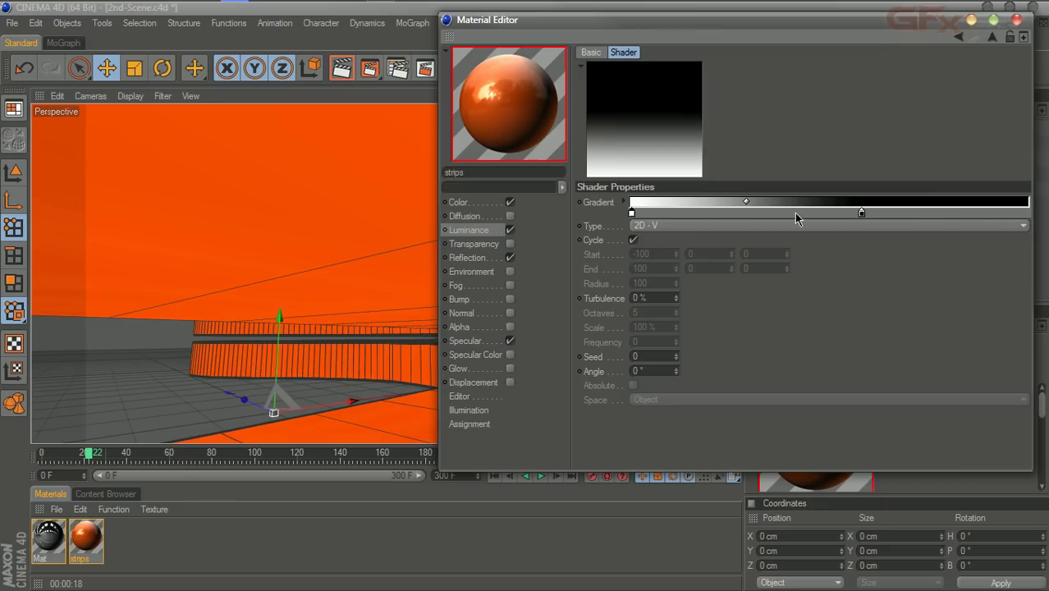
left_click_drag(863, 213, 791, 212)
left_click(509, 232)
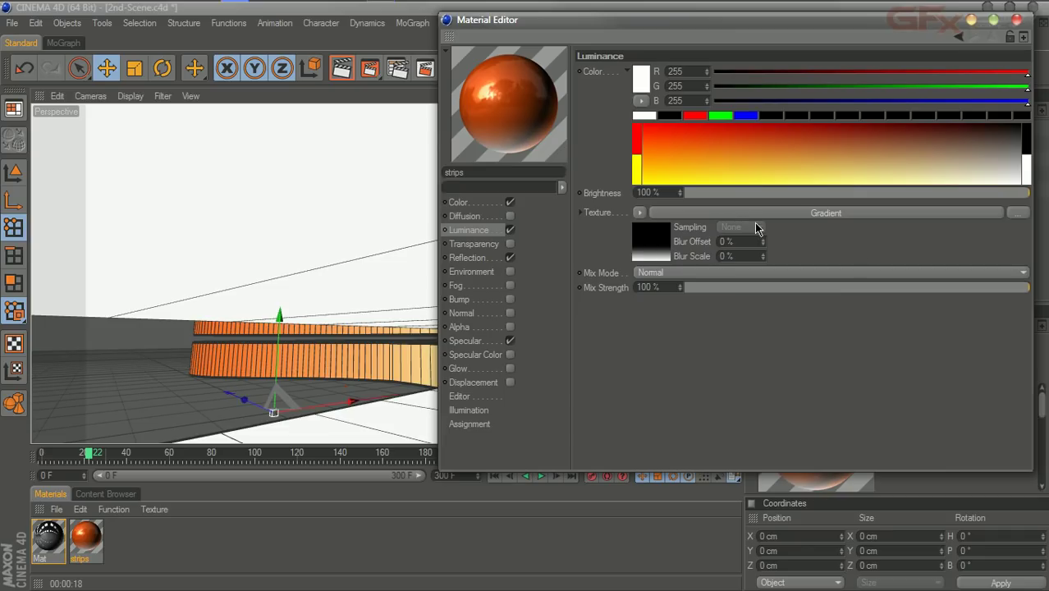
left_click(509, 256)
left_click(666, 240)
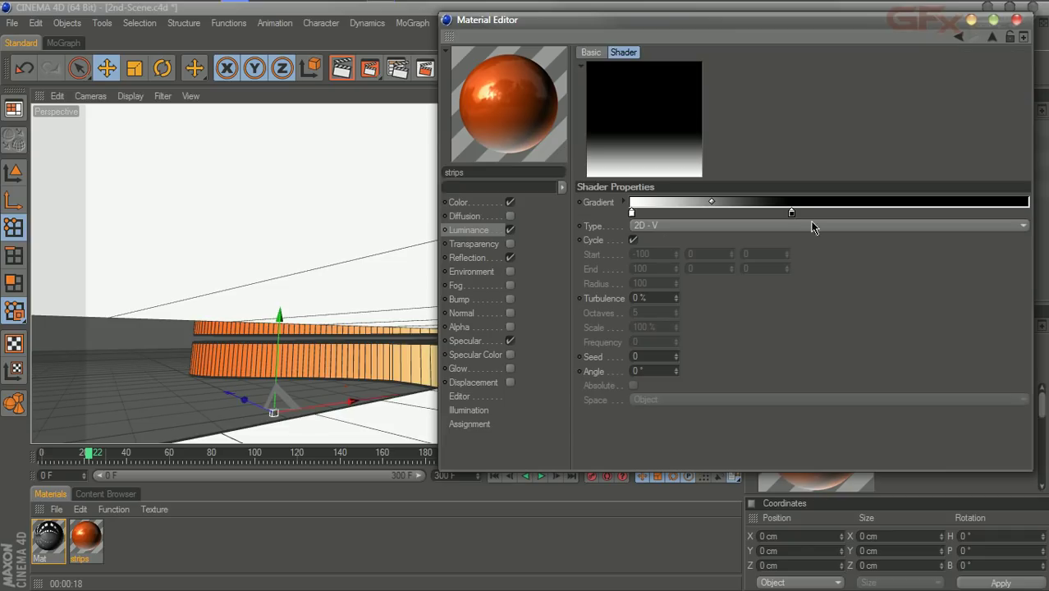
Move the gradient's black knot near the end and recolour it dark reddish brown
left_click_drag(792, 214, 1018, 213)
double_click(1018, 213)
left_click_drag(905, 170, 908, 171)
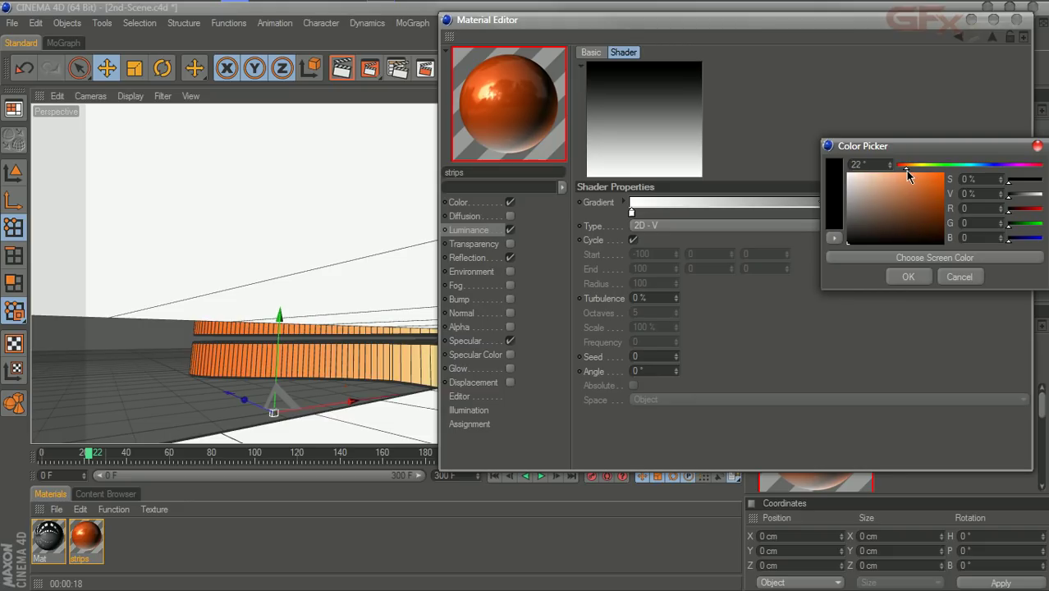
left_click_drag(934, 209, 943, 215)
left_click(925, 284)
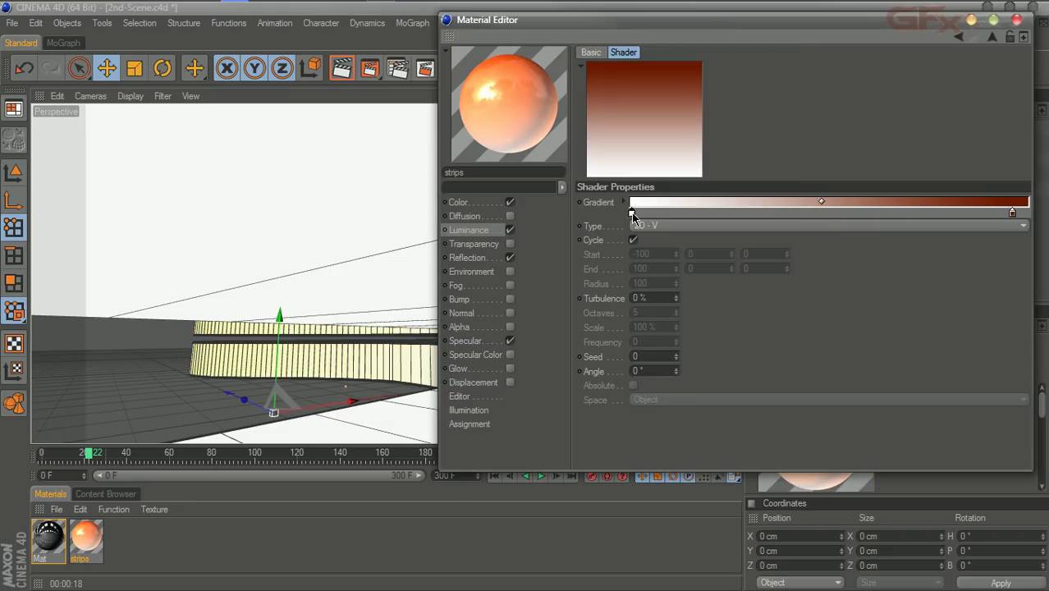
Set the gradient's white start knot to orange with RGB 189, 71, 12
double_click(632, 212)
left_click_drag(595, 169, 635, 194)
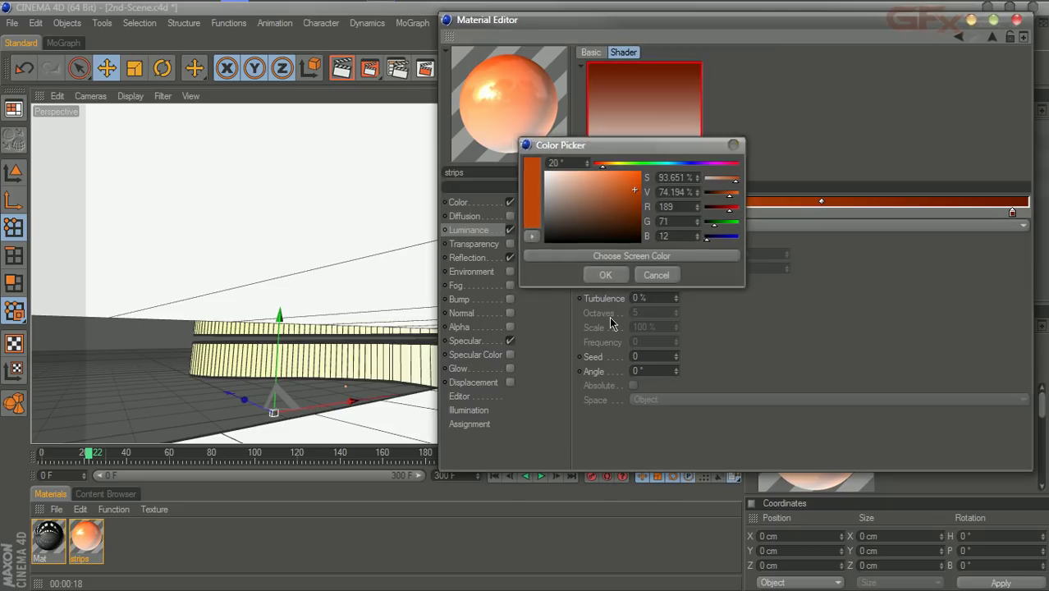
left_click(606, 276)
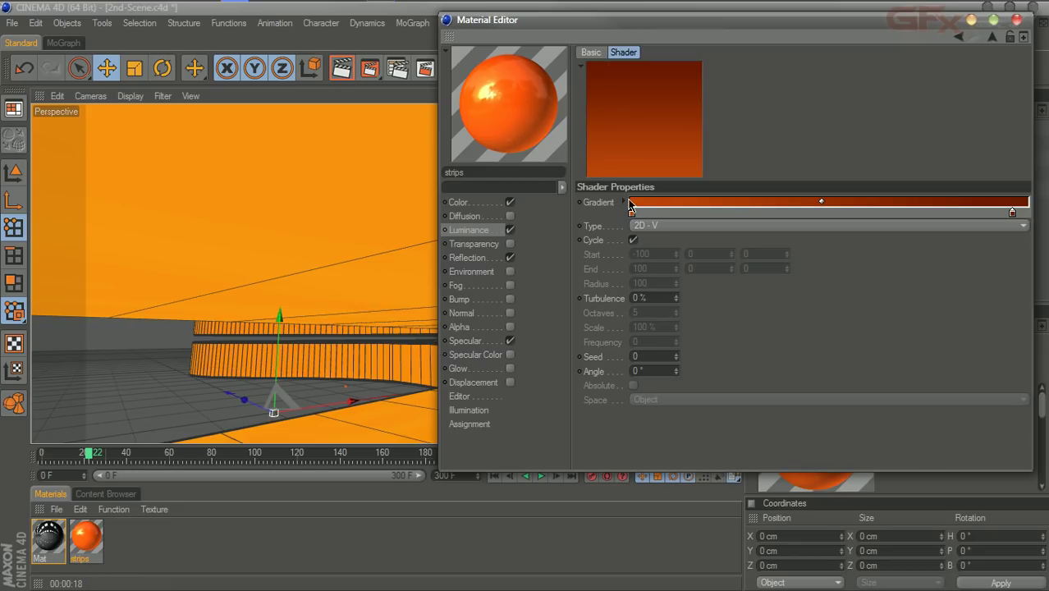
Test-render the perspective view at frame 22 with the orange-to-brown luminance gradient
left_click_drag(538, 30, 812, 84)
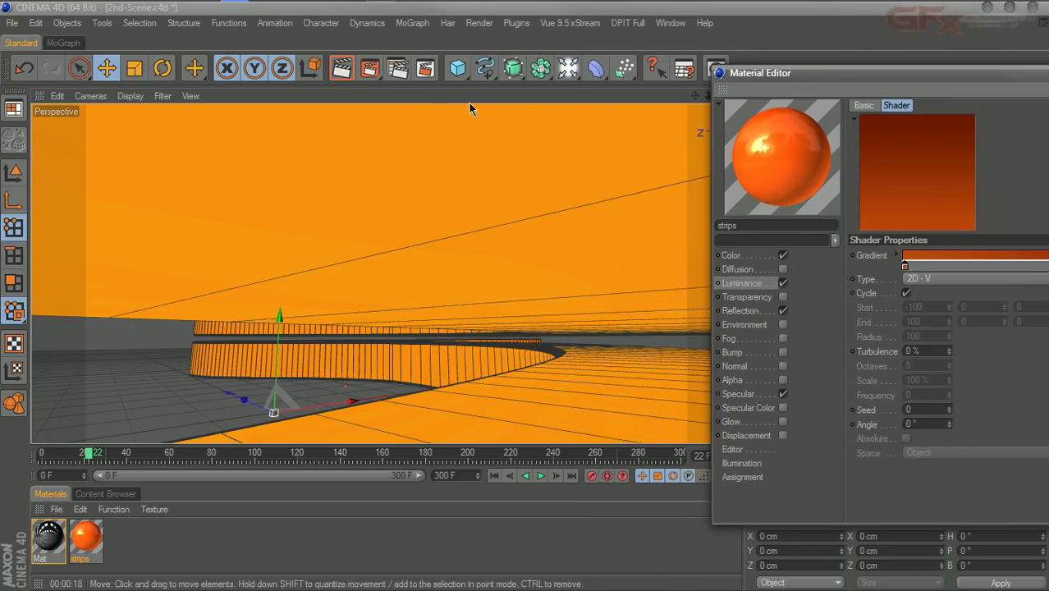
left_click(341, 67)
key("alt+F4")
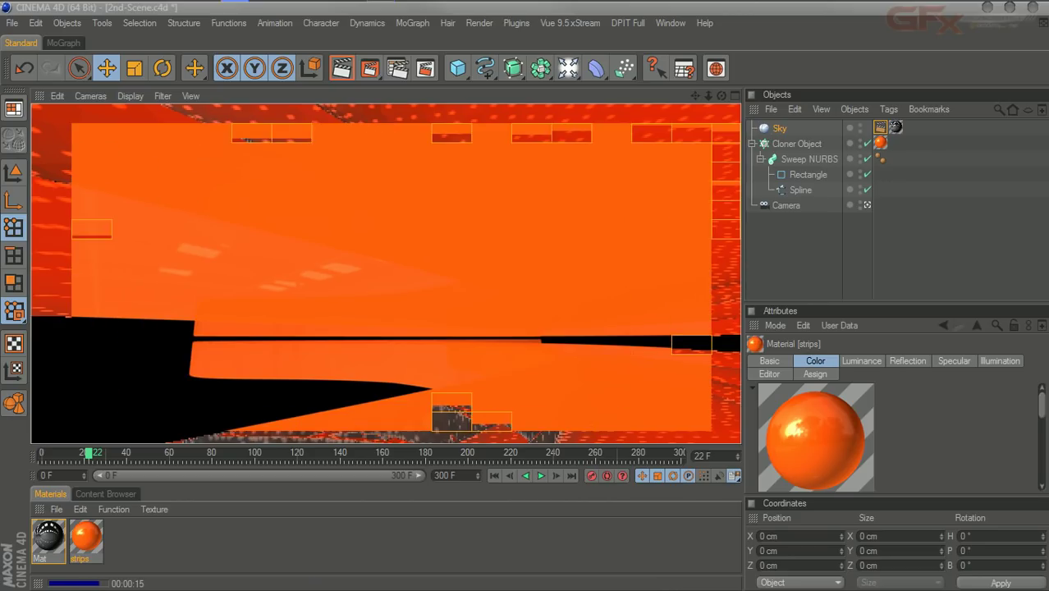
Reopen the strips material and switch Luminance off and back on to compare its effect
double_click(85, 538)
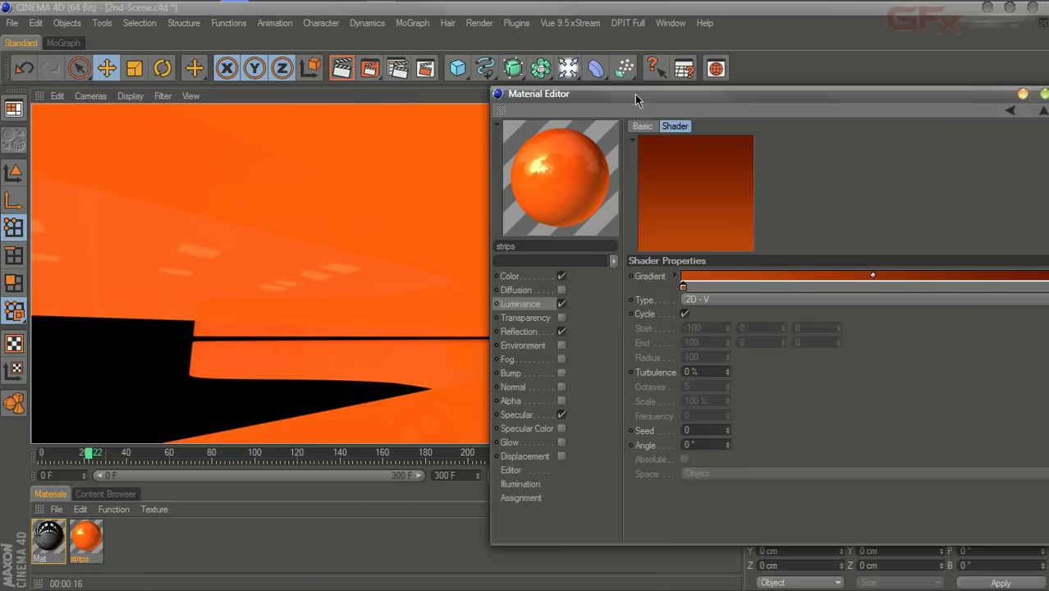
left_click_drag(634, 93, 521, 58)
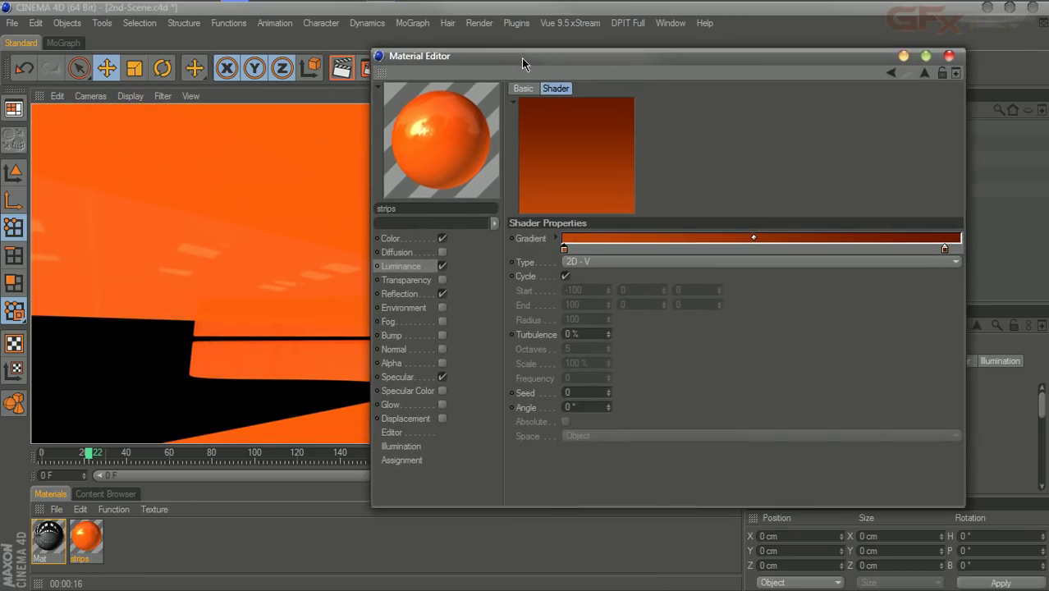
left_click(443, 266)
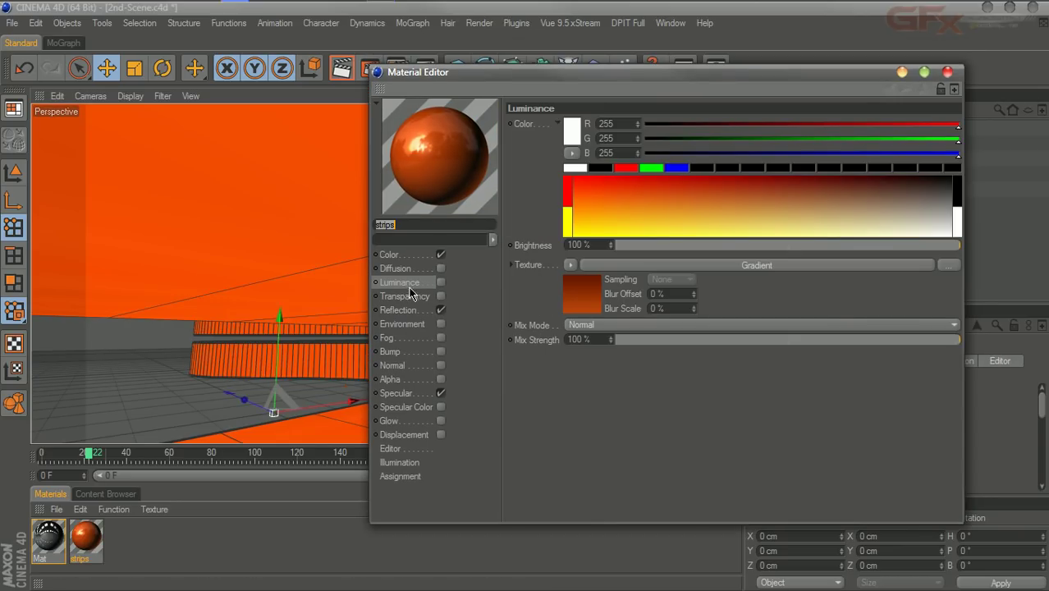
left_click(441, 282)
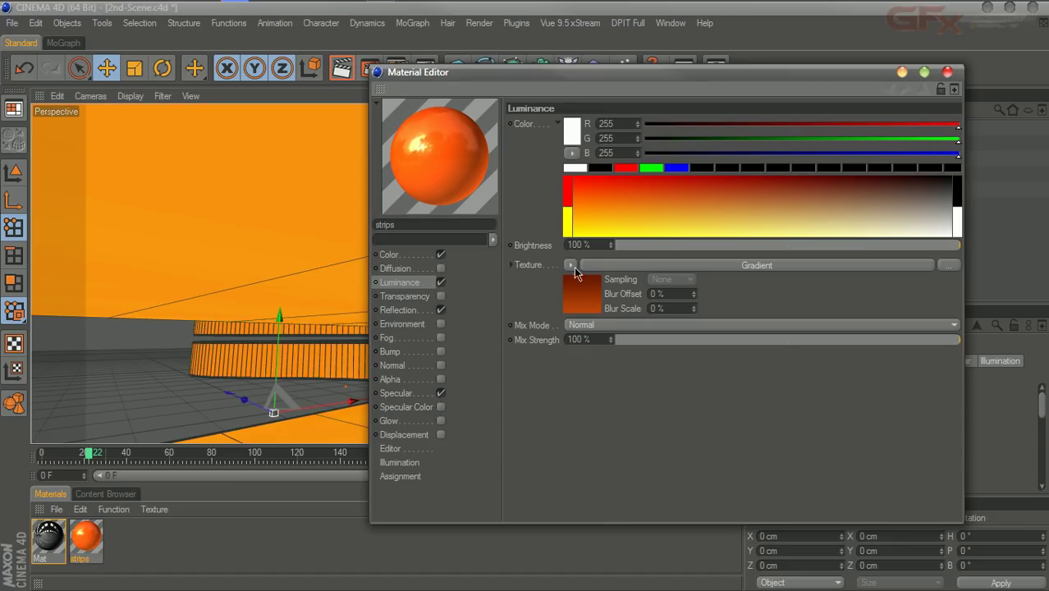
Clear the Gradient from the luminance texture, load a Fresnel shader instead and open its properties
left_click(574, 269)
left_click(579, 187)
left_click(571, 269)
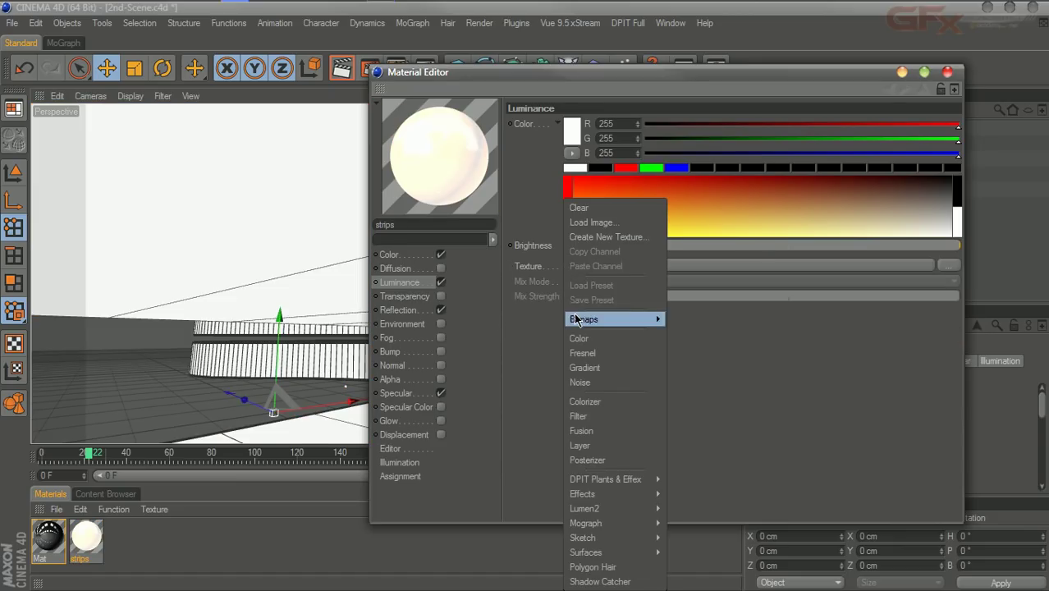
left_click(584, 353)
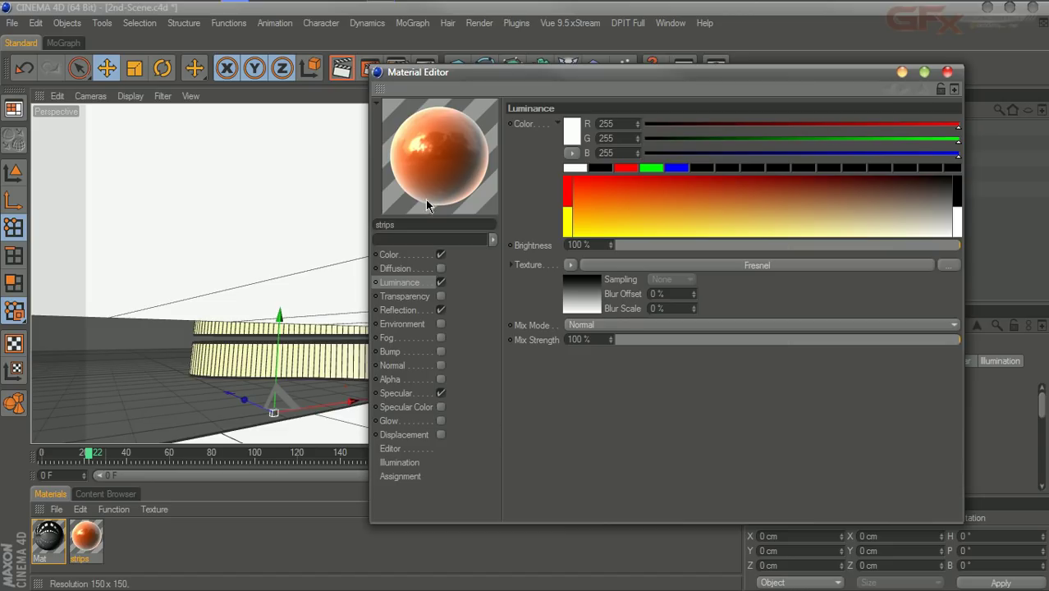
left_click(579, 292)
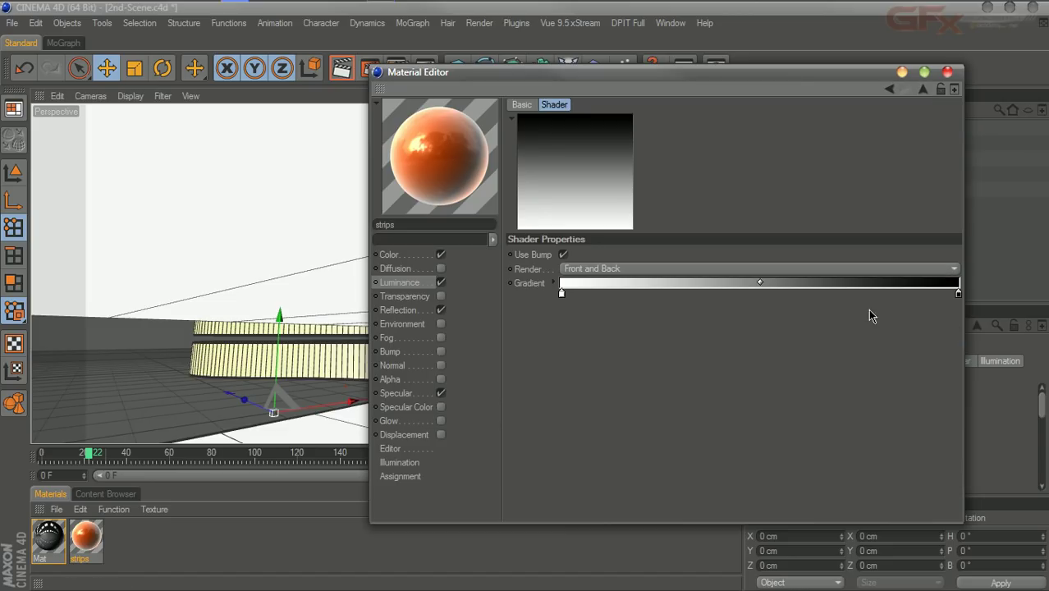
Recolour the black end knot of the Fresnel gradient to a dark reddish brown
double_click(958, 294)
left_click(990, 248)
left_click_drag(991, 250, 901, 252)
left_click_drag(930, 293, 946, 305)
left_click(908, 358)
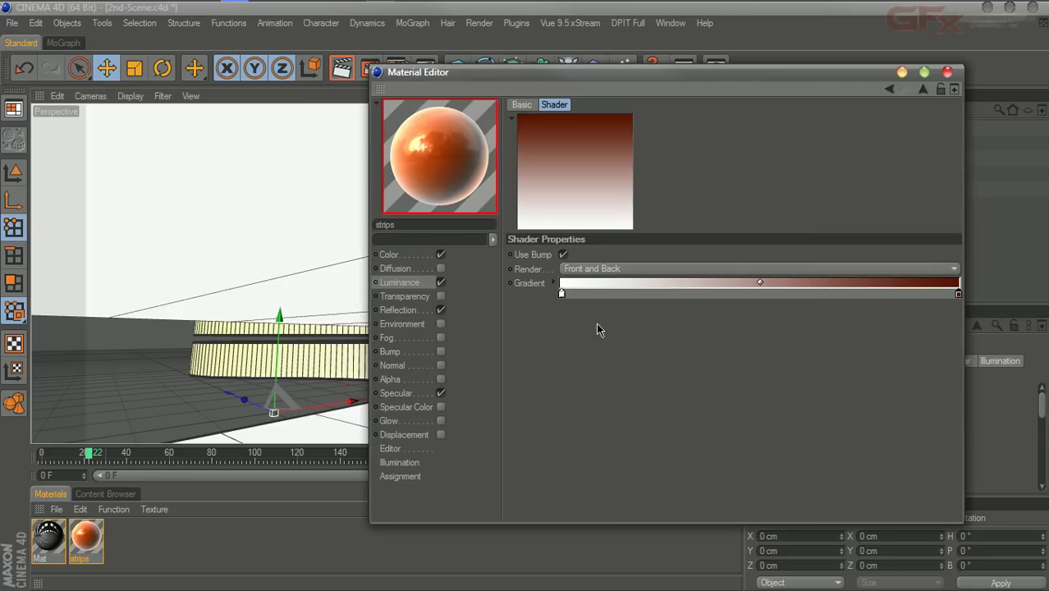
Set the Fresnel gradient's white start knot to red-orange with hue 13° and RGB 167, 36, 0
double_click(562, 294)
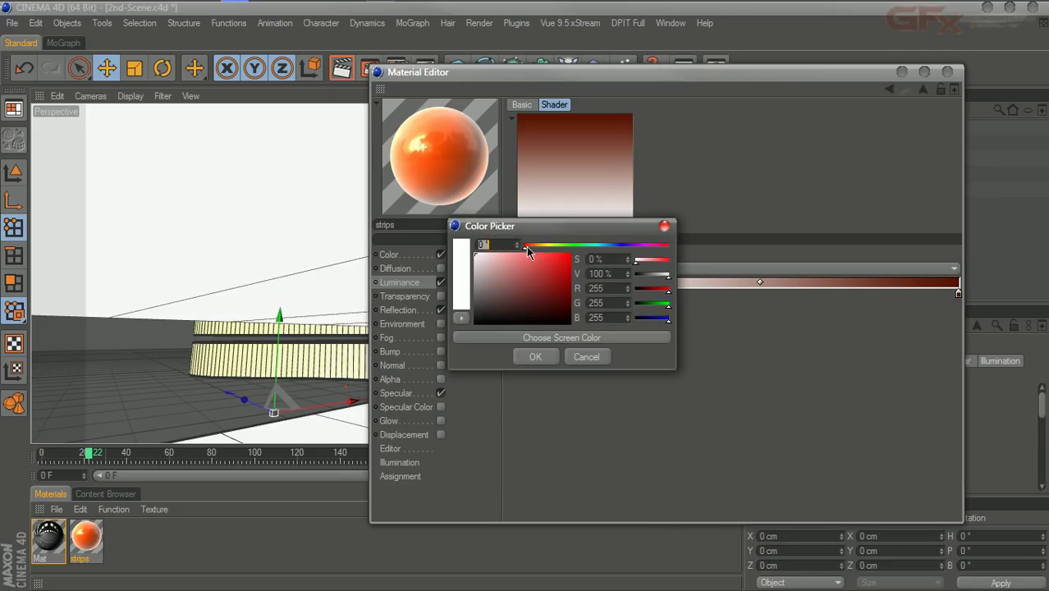
left_click(531, 247)
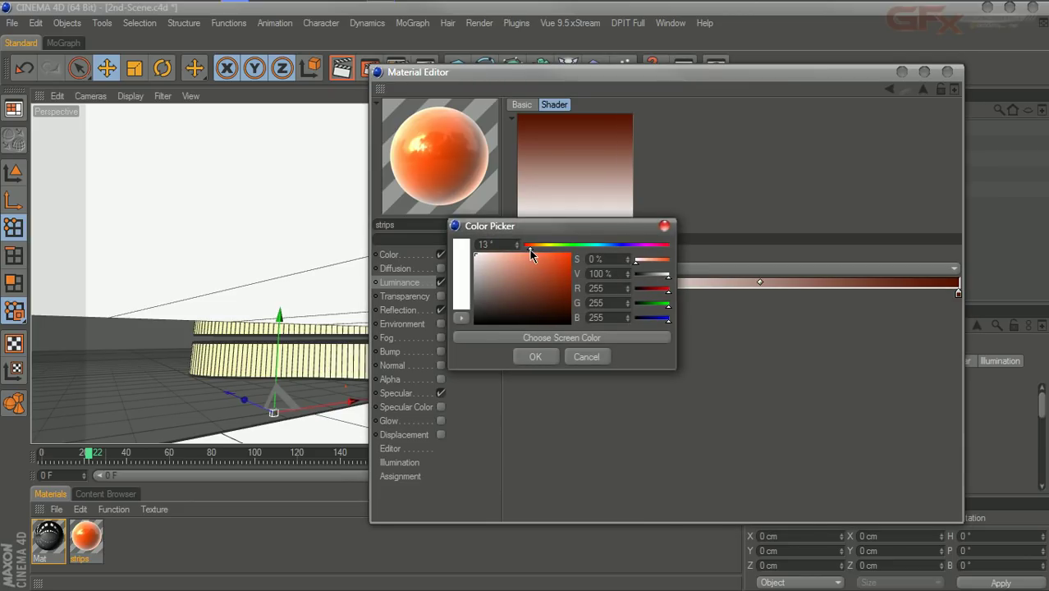
left_click_drag(551, 287, 575, 283)
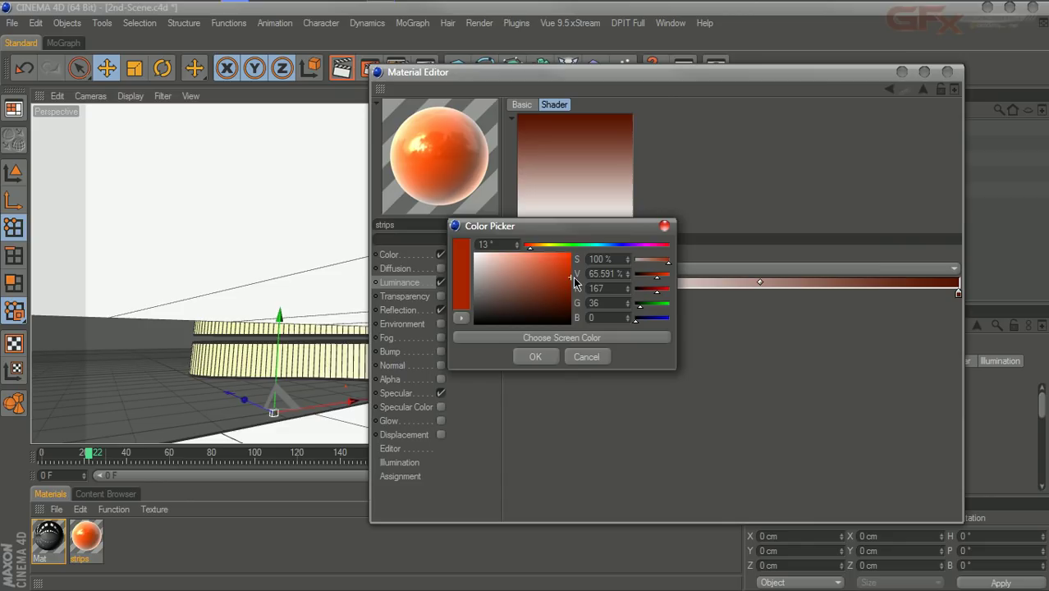
left_click(535, 356)
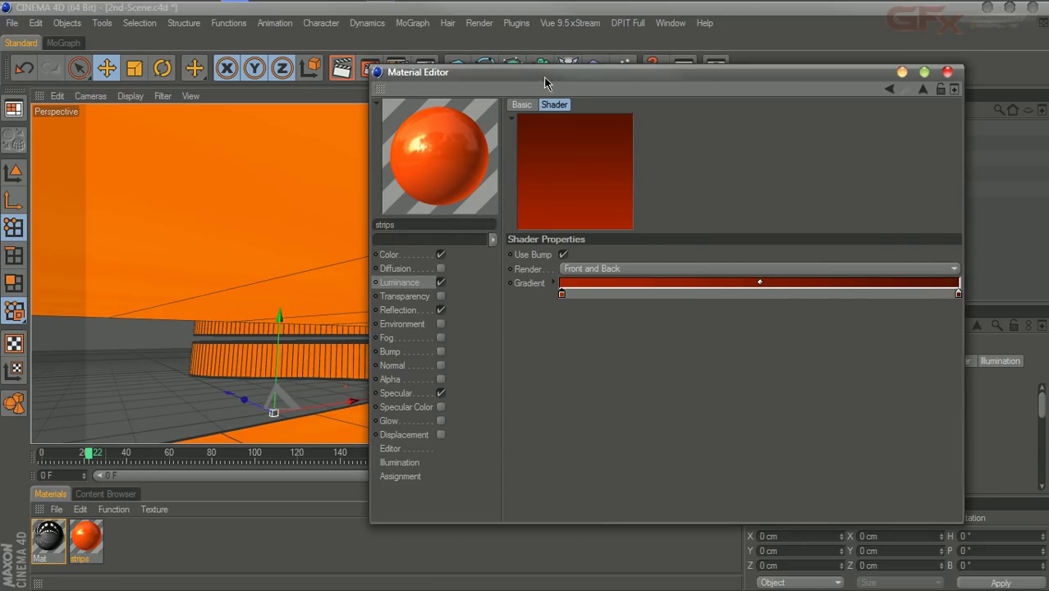
Test-render the view with the Fresnel luminance at frame 22 and at frame 0
left_click_drag(544, 80, 876, 116)
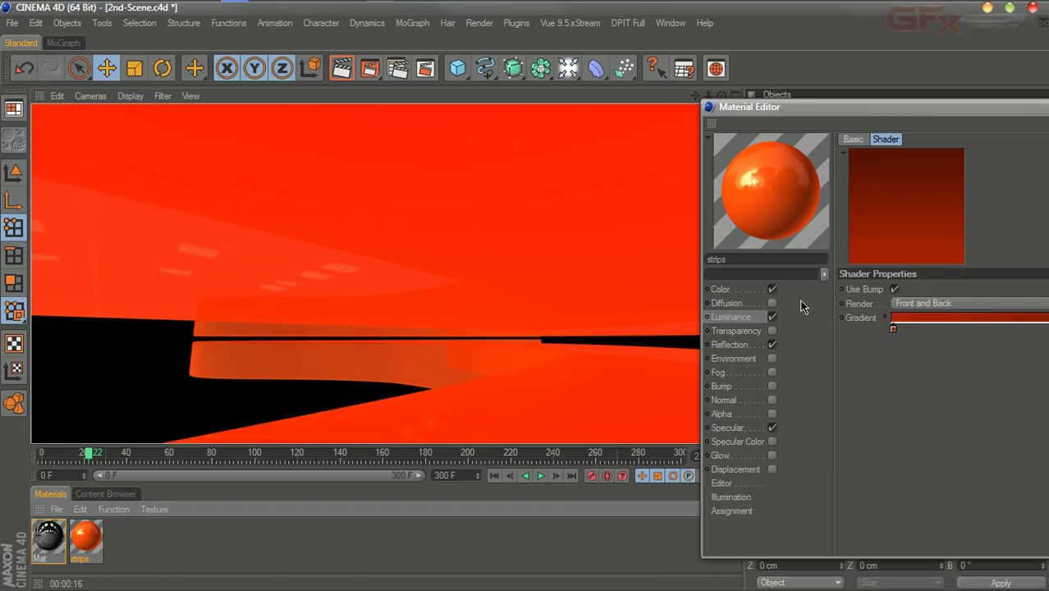
left_click(559, 426)
left_click(351, 71)
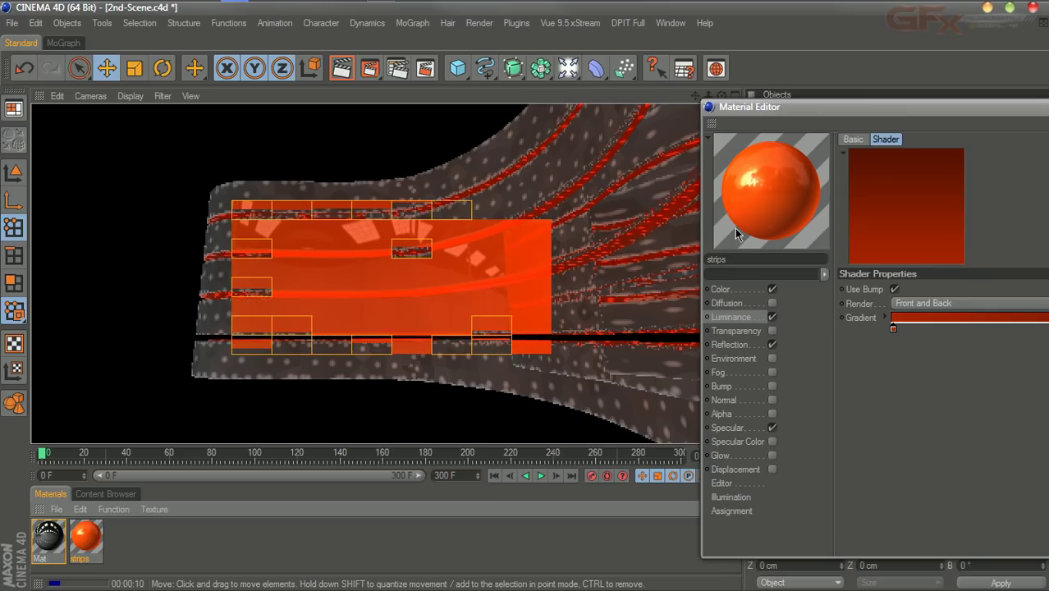
Set the Fresnel gradient's dark end knot to RGB 167, 36, 0 to match the start knot
left_click_drag(832, 109, 608, 42)
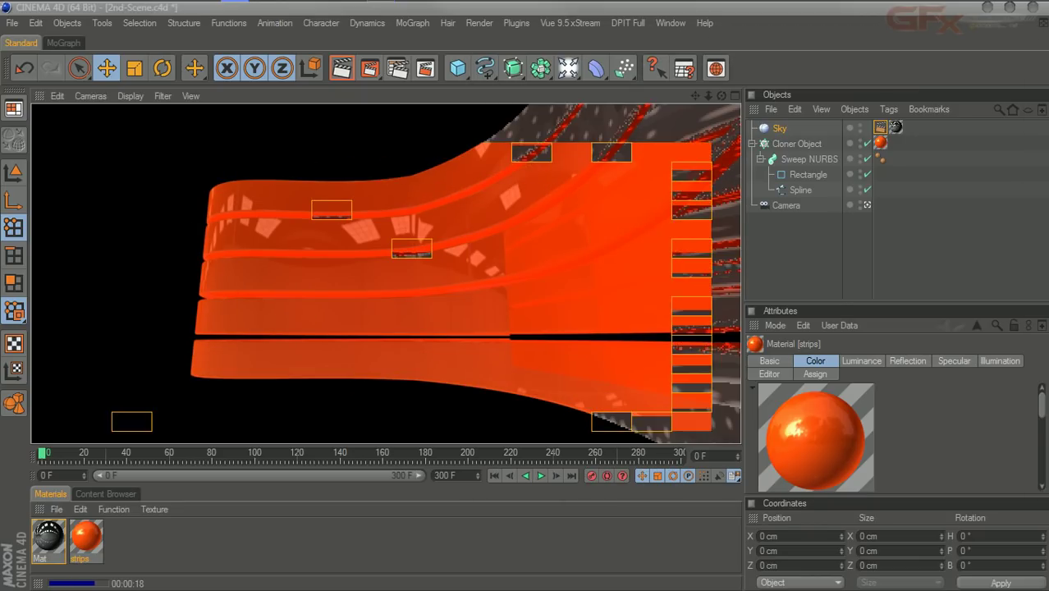
left_click_drag(1026, 46, 358, 46)
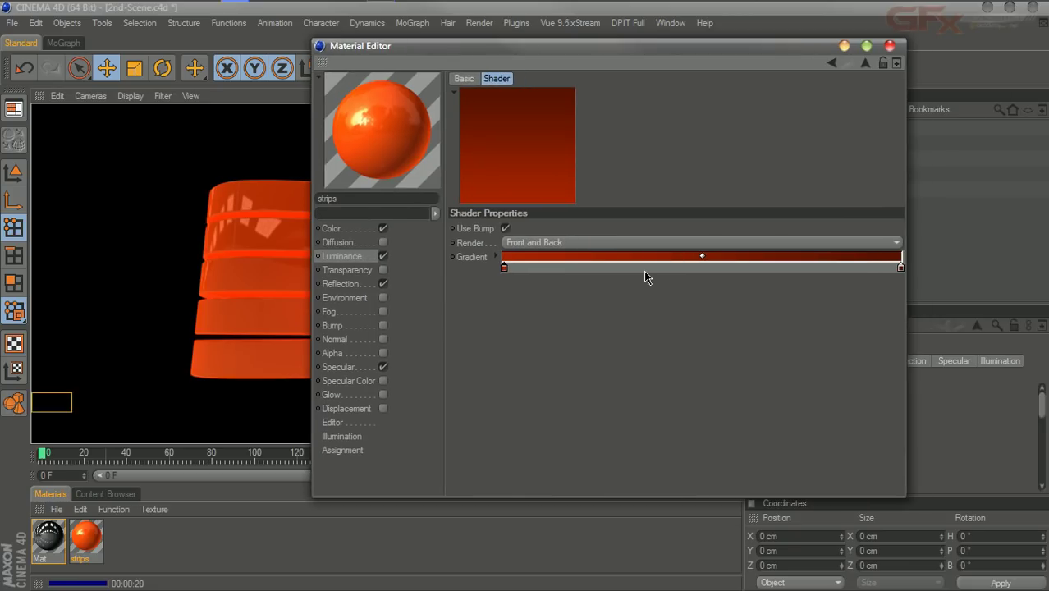
double_click(900, 268)
left_click_drag(901, 269, 914, 256)
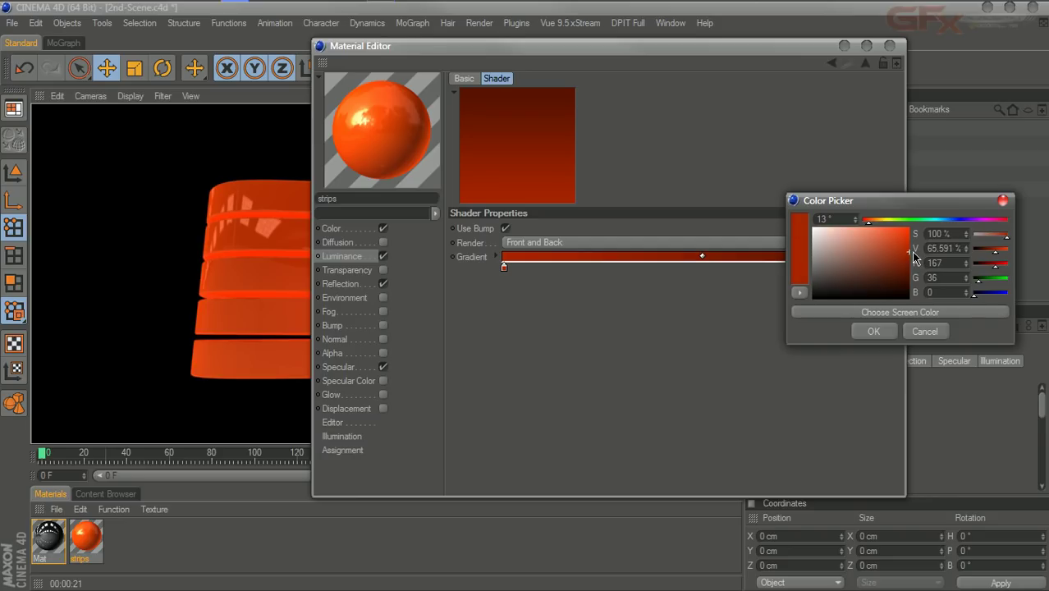
left_click(872, 330)
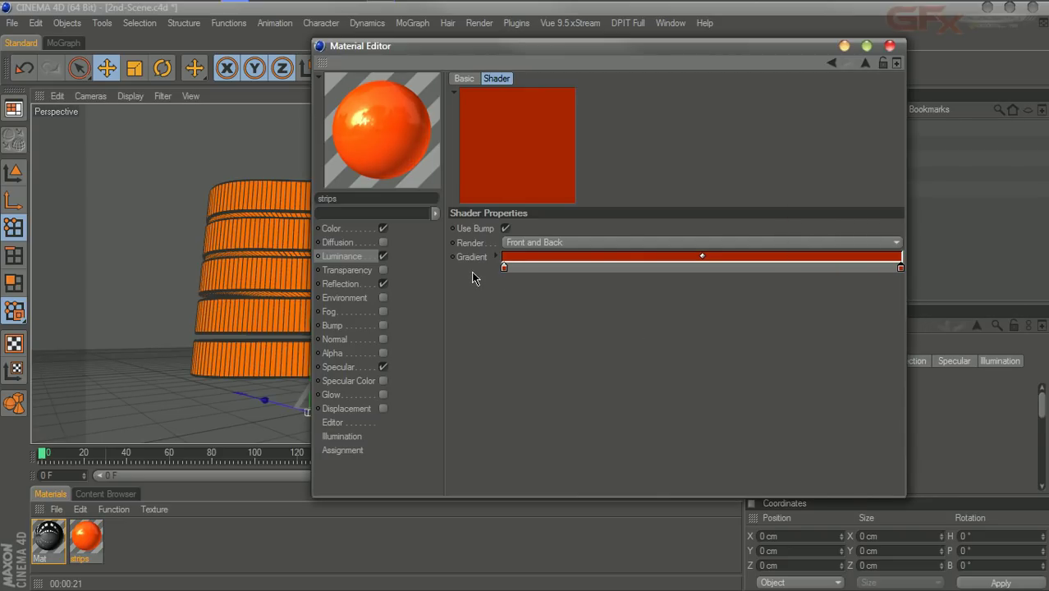
Set the strips material's reflection brightness to 27% and test-render frame 0
left_click(349, 283)
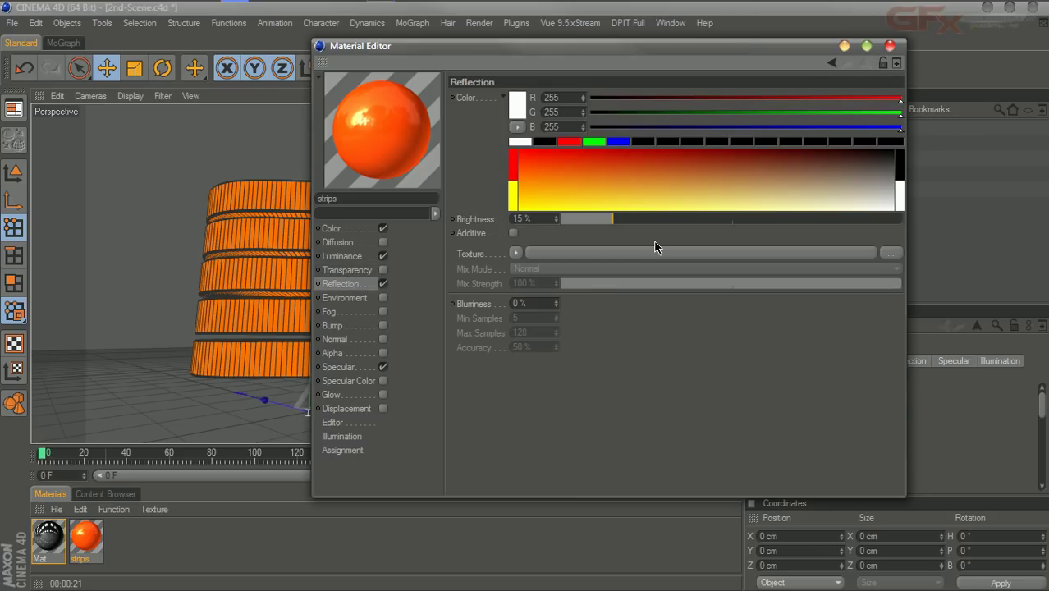
left_click_drag(446, 55, 873, 122)
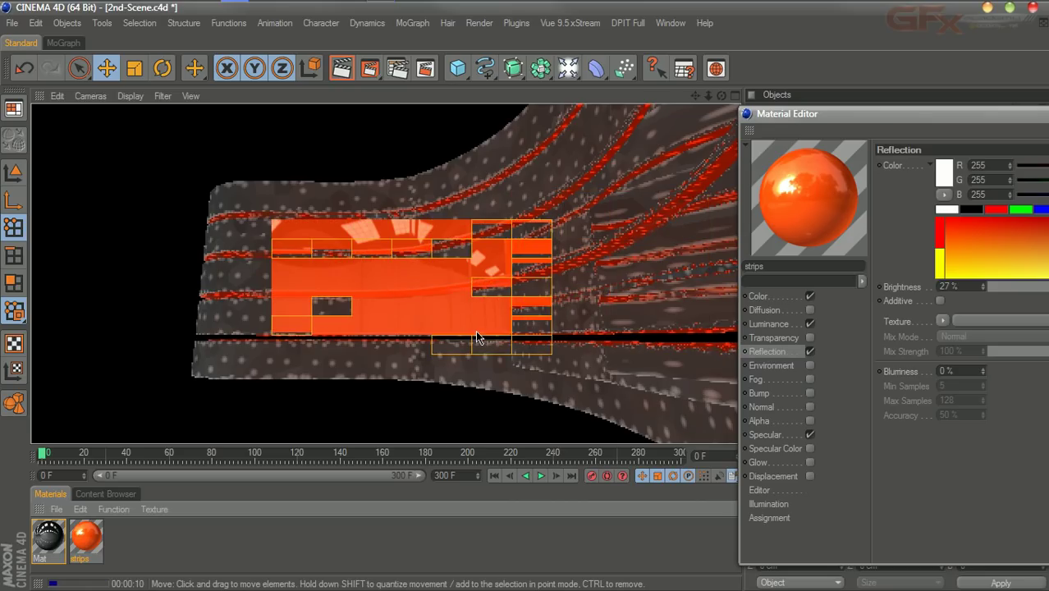
Go to frame 24 of the animation and test-render the perspective view
left_click(55, 457)
left_click_drag(55, 457, 93, 458)
key("ctrl+r")
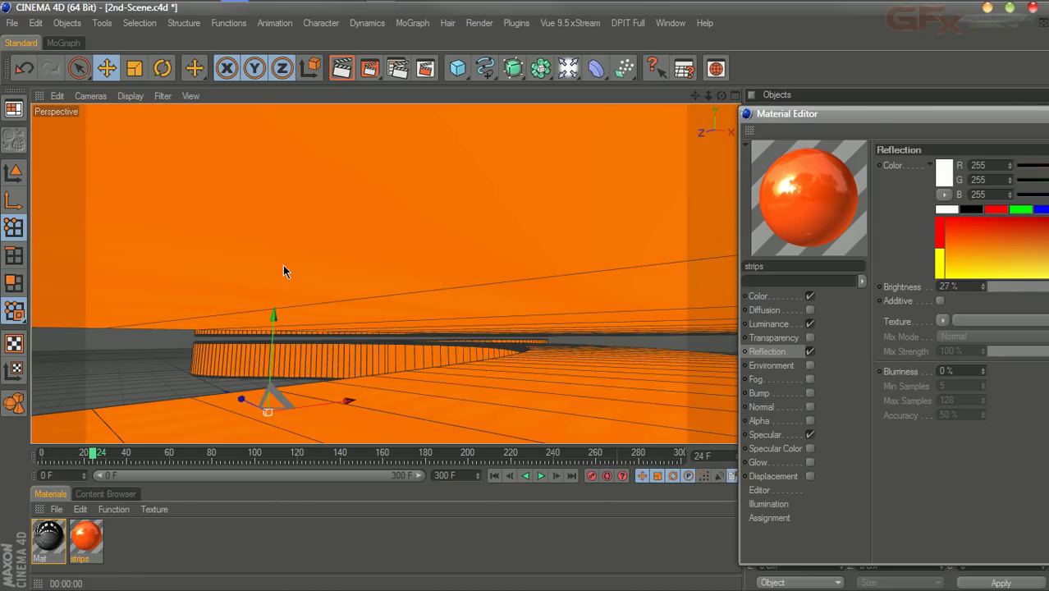
left_click(341, 68)
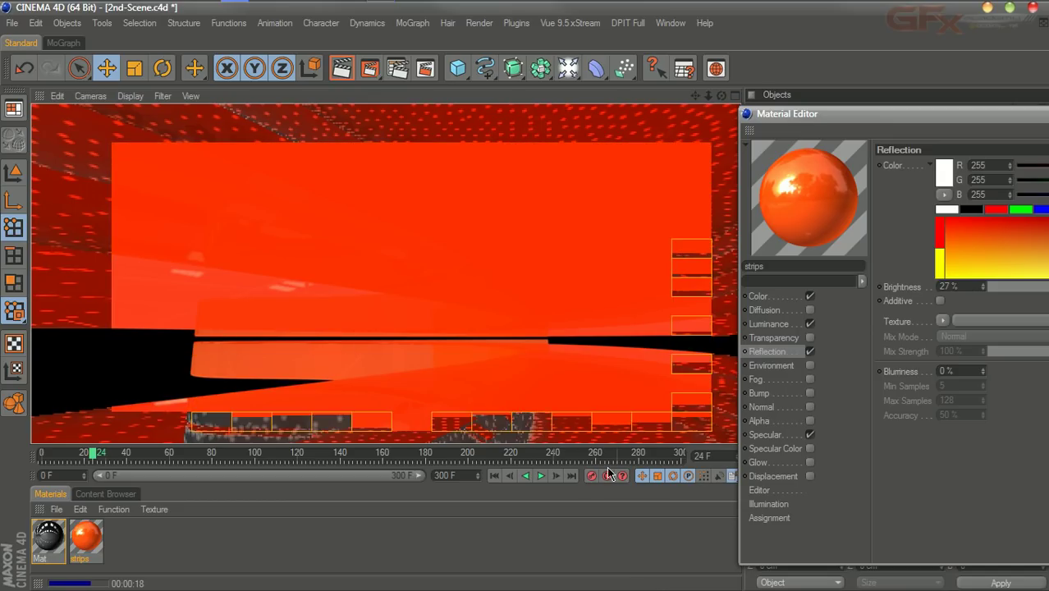
Set the Diffuse Depth of Global Illumination to 1 in the render settings
left_click(400, 76)
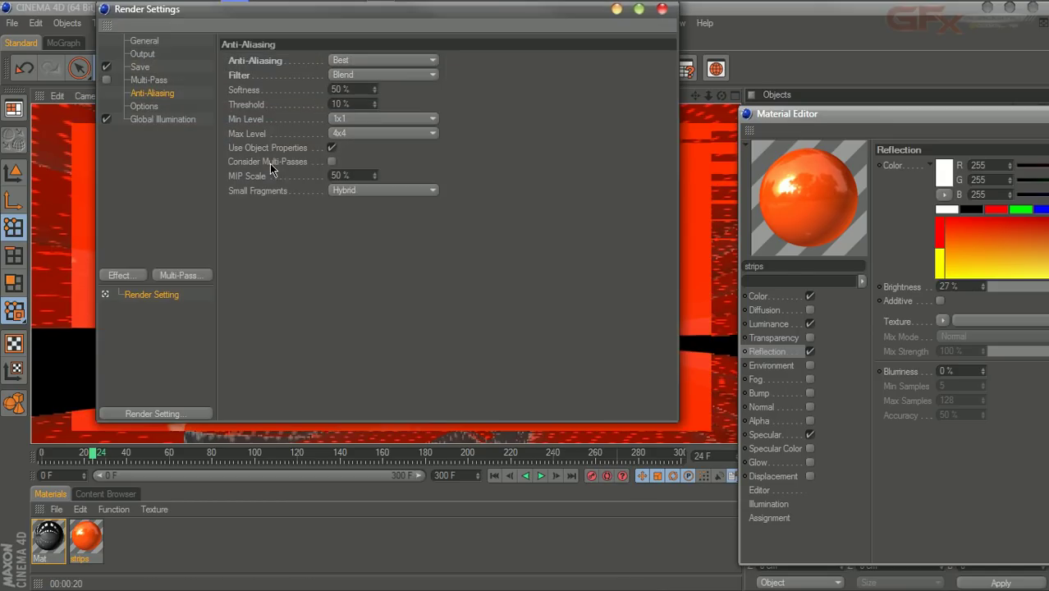
left_click(163, 119)
left_click(264, 62)
double_click(345, 108)
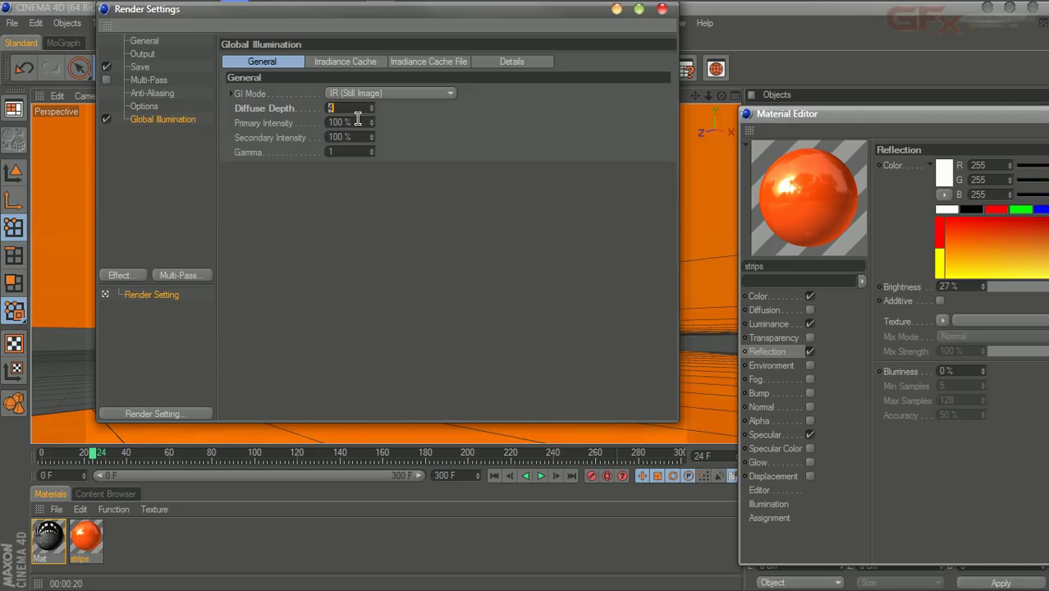
type("1")
key("Tab")
Change the Global Illumination GI Mode from IR (Still Image), close the render settings and test-render frame 24
left_click(434, 93)
left_click(371, 162)
left_click(660, 10)
left_click(341, 68)
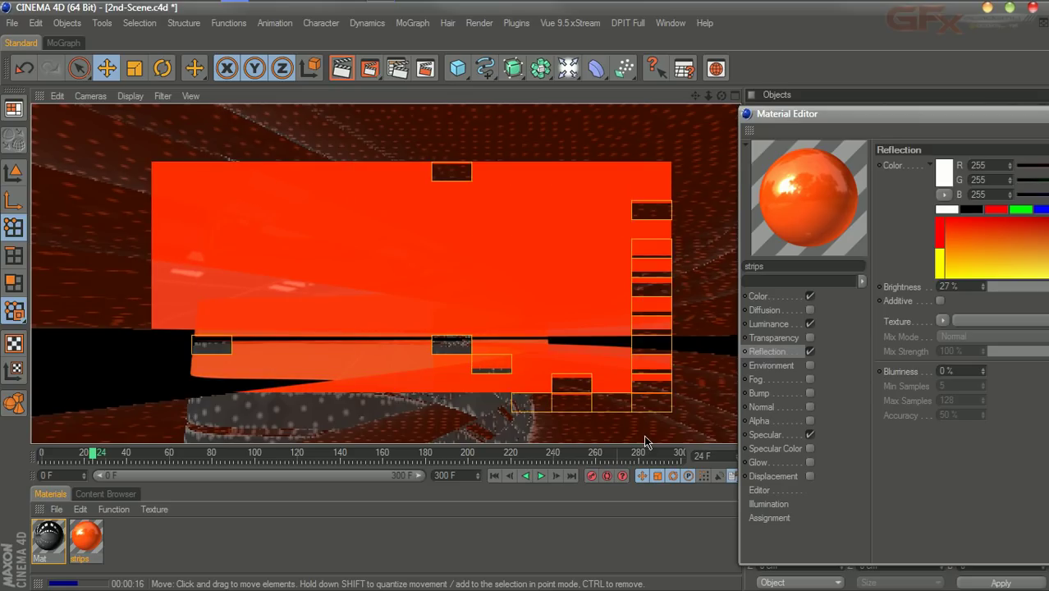
Play the animation forward to frame 55 and test-render the perspective view
left_click(541, 475)
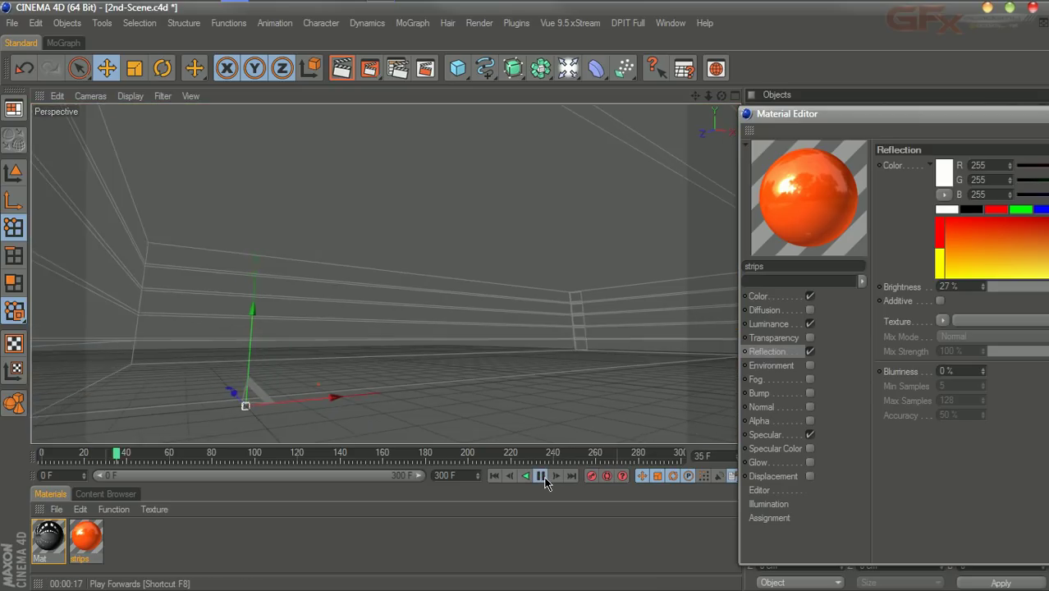
key("ctrl+r")
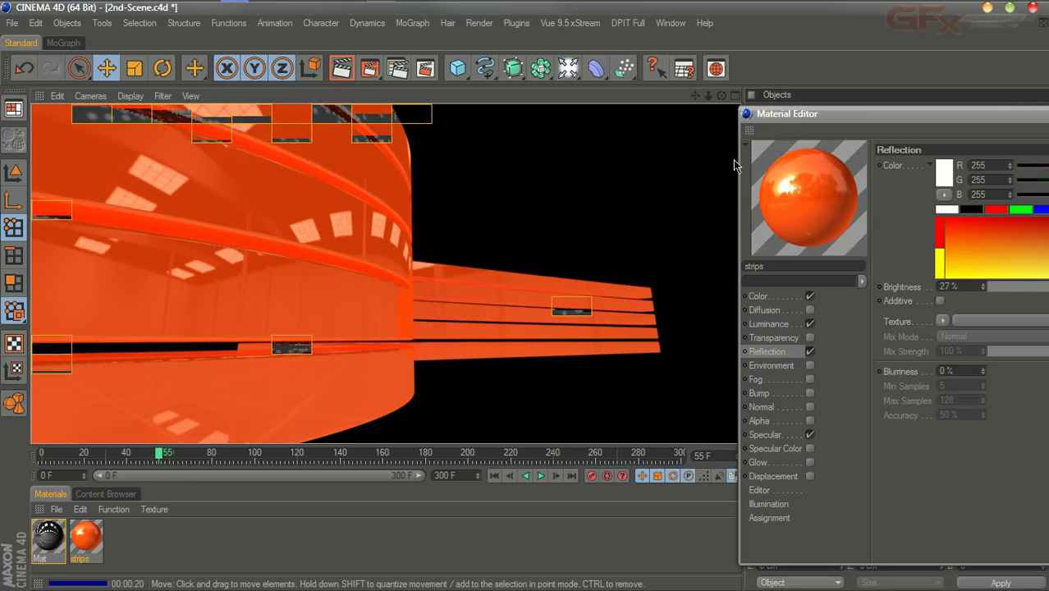
Set the strips material's base Color to white (R 255, G 255, B 255)
left_click_drag(890, 115, 635, 76)
left_click(529, 256)
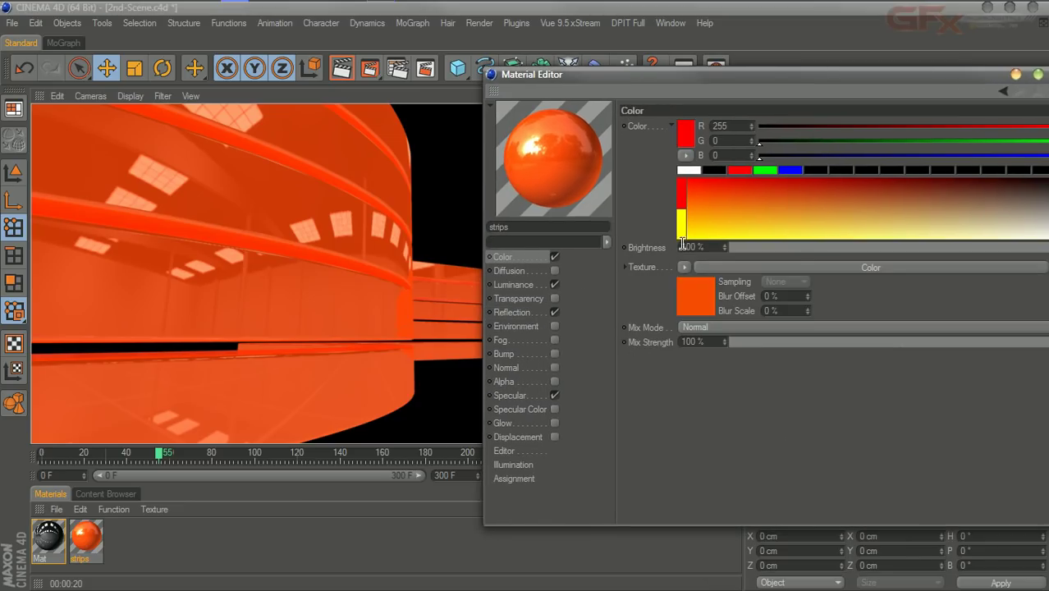
left_click(694, 139)
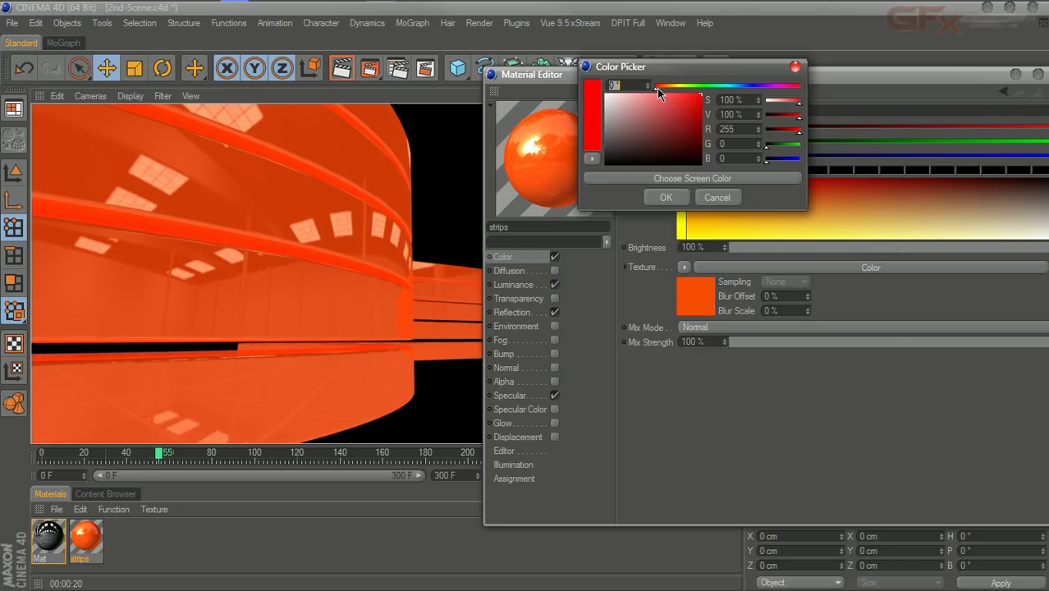
left_click_drag(655, 94, 564, 94)
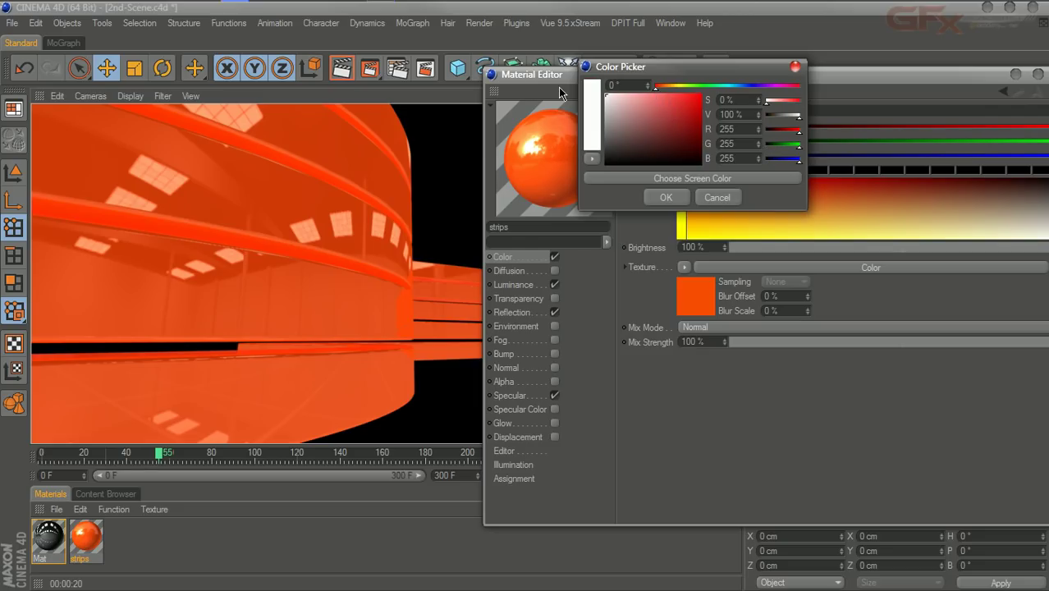
left_click(666, 197)
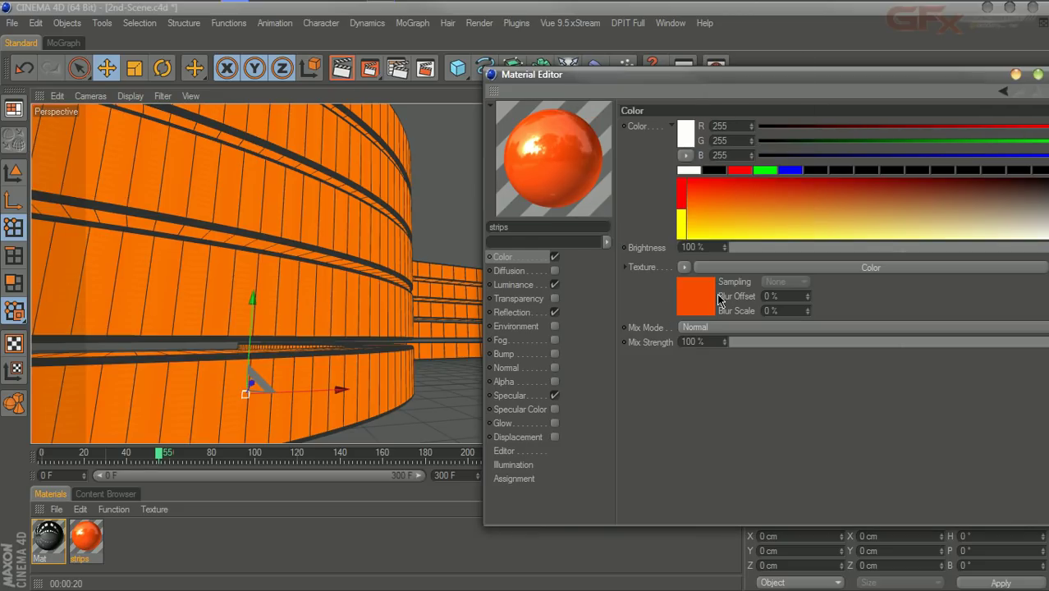
Set the strips material's Color shader to an orange of R 246, G 92, B 2
left_click(697, 301)
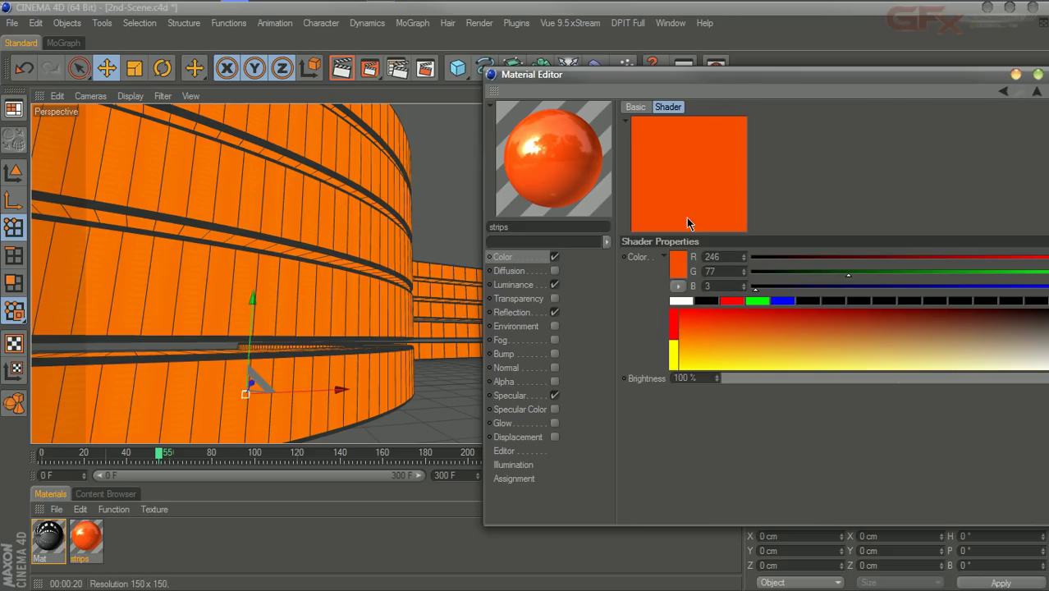
left_click(679, 264)
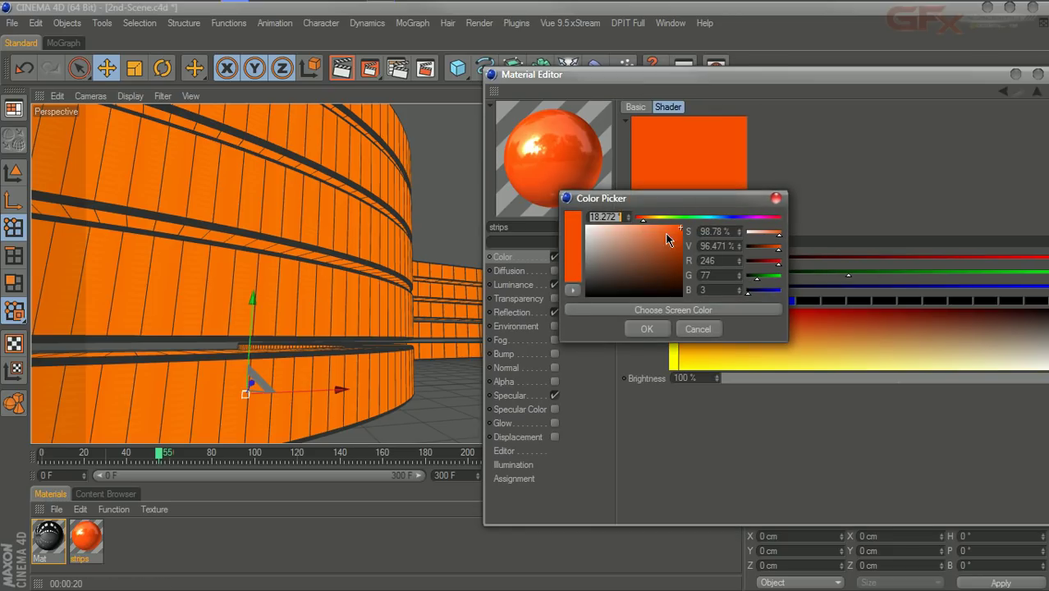
type("28")
key("Return")
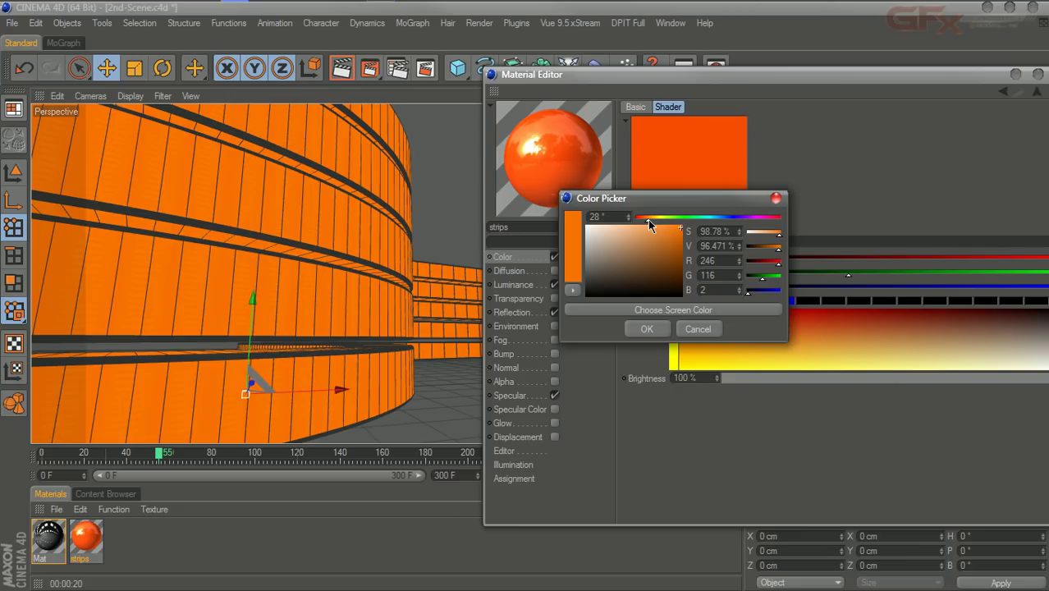
left_click_drag(648, 219, 645, 220)
left_click(649, 329)
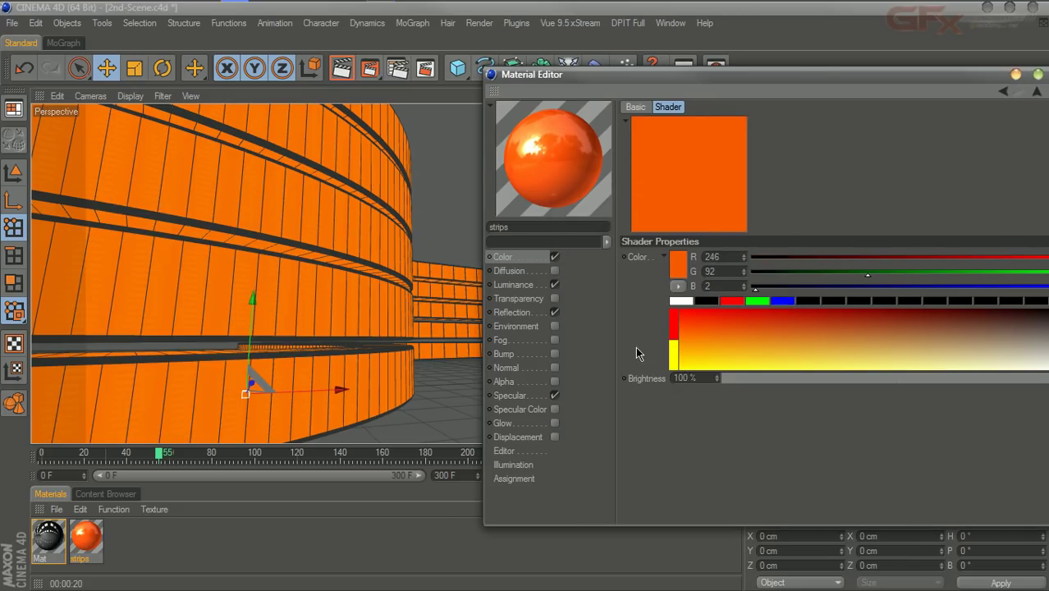
Recolor the strips material's Color shader to blue with hue 207° (R 34, G 134, B 216)
left_click(679, 266)
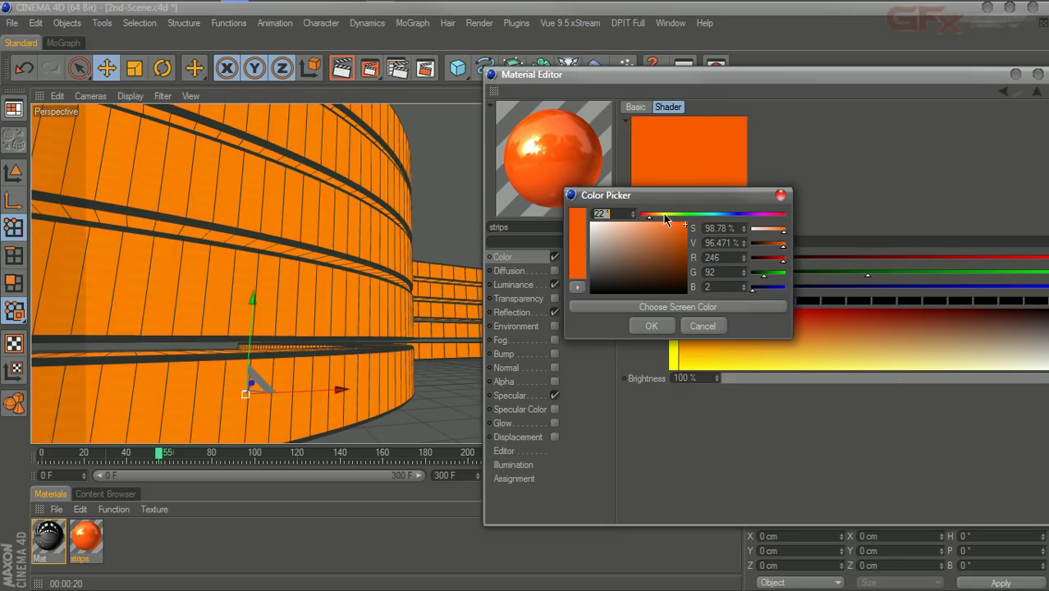
left_click(721, 220)
left_click_drag(721, 220, 722, 220)
left_click_drag(725, 223, 671, 235)
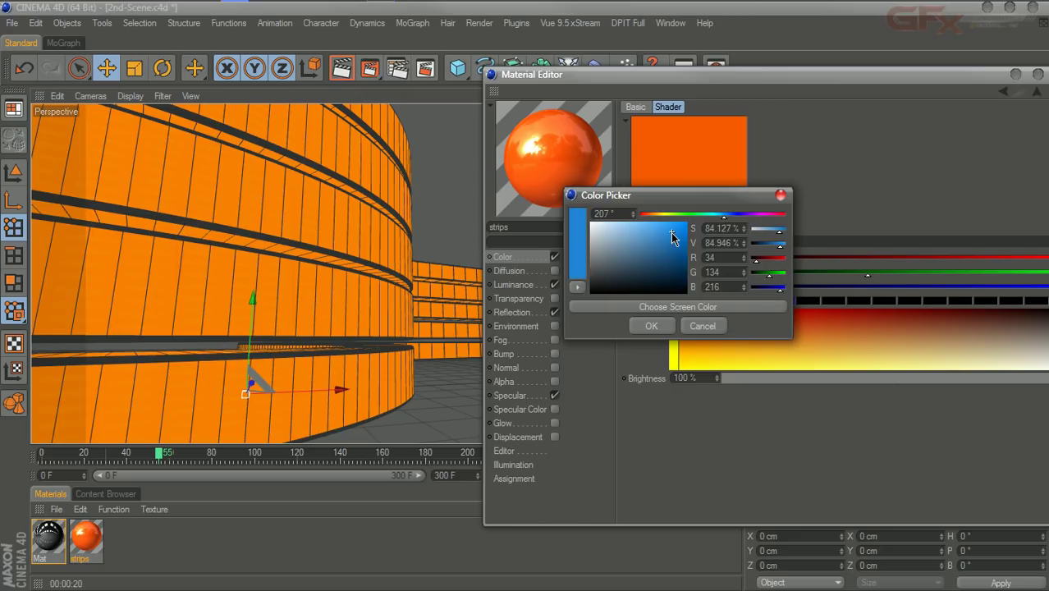
left_click(660, 326)
Set the end knot of the Fresnel luminance gradient to dark blue with hue 217° (R 9, G 37, B 82)
left_click(517, 285)
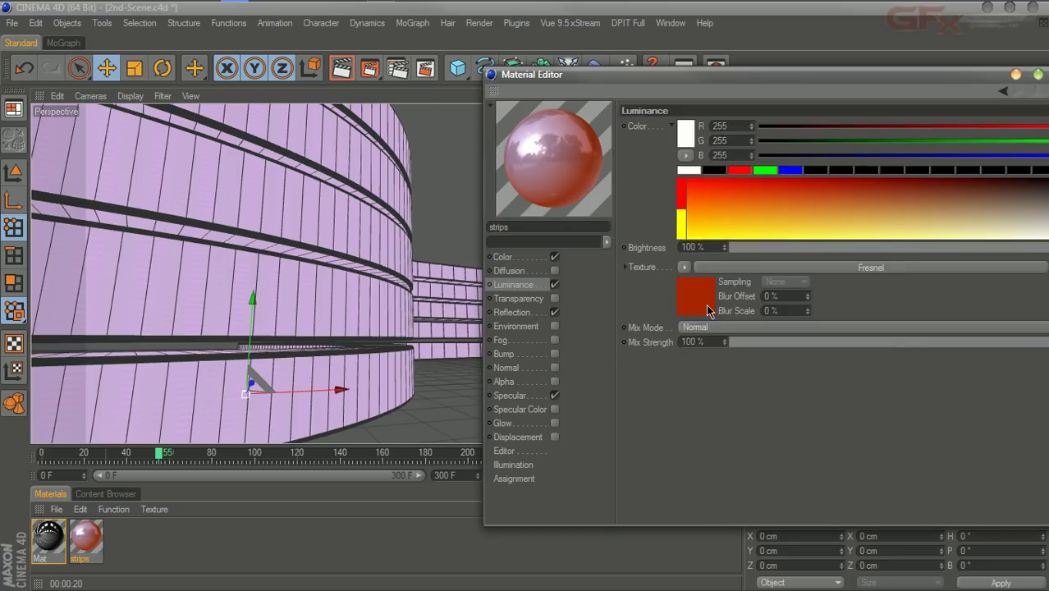
left_click(711, 306)
left_click_drag(735, 69, 493, 70)
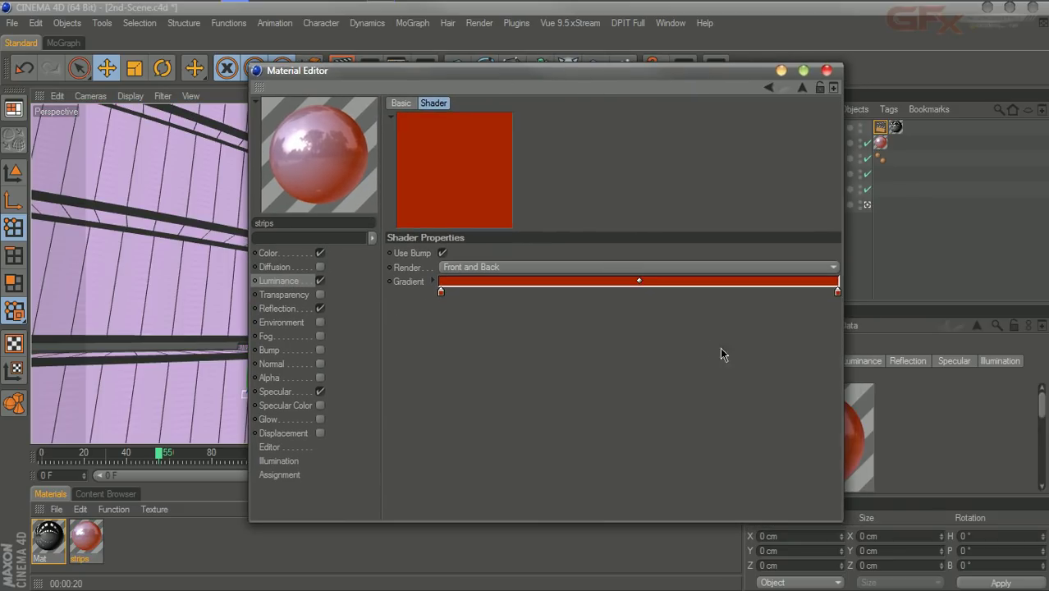
double_click(838, 291)
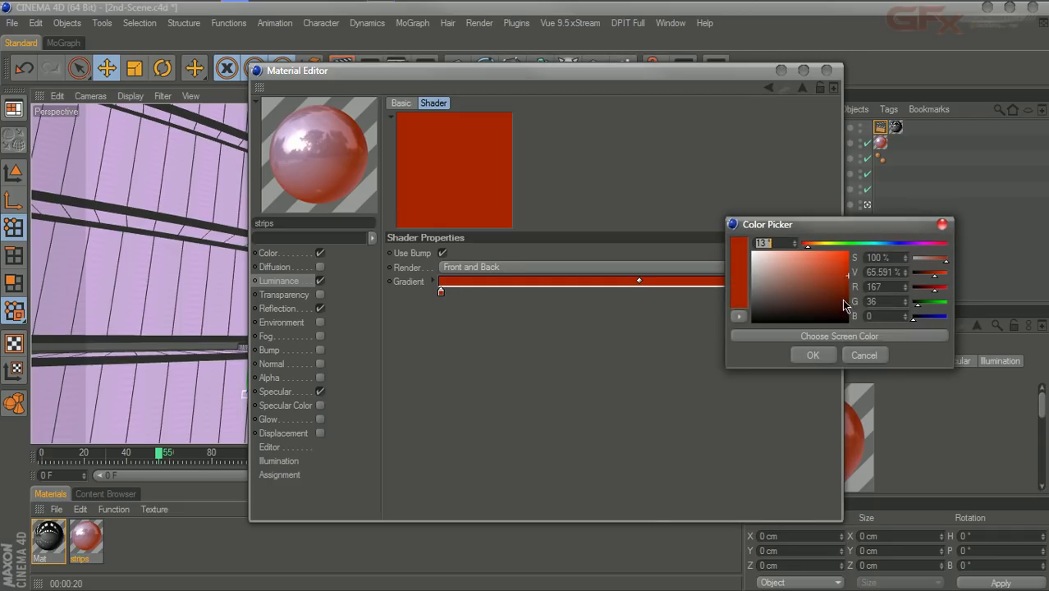
left_click(890, 248)
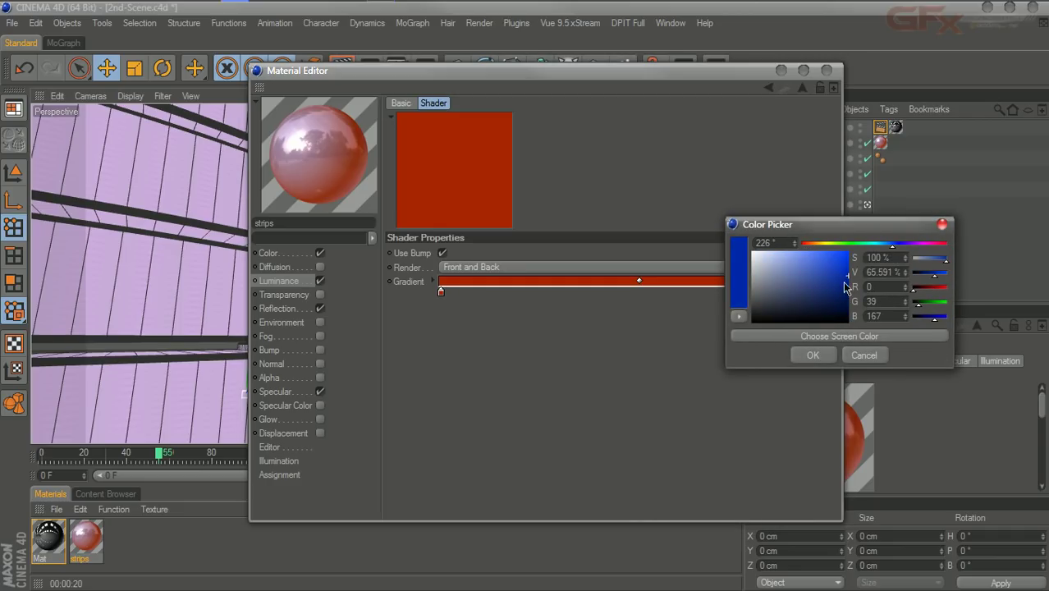
left_click(889, 247)
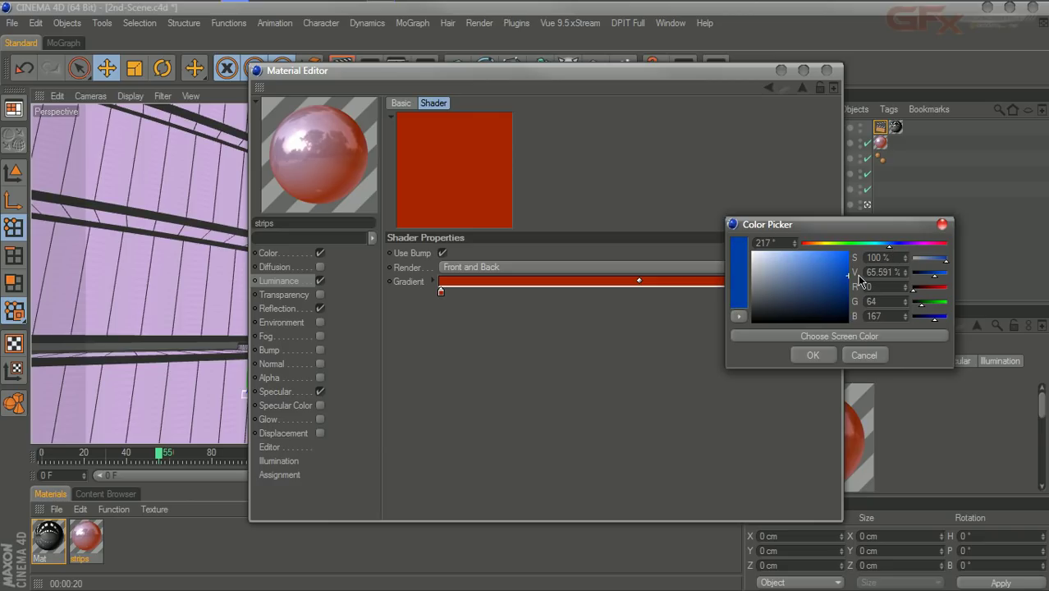
left_click(838, 303)
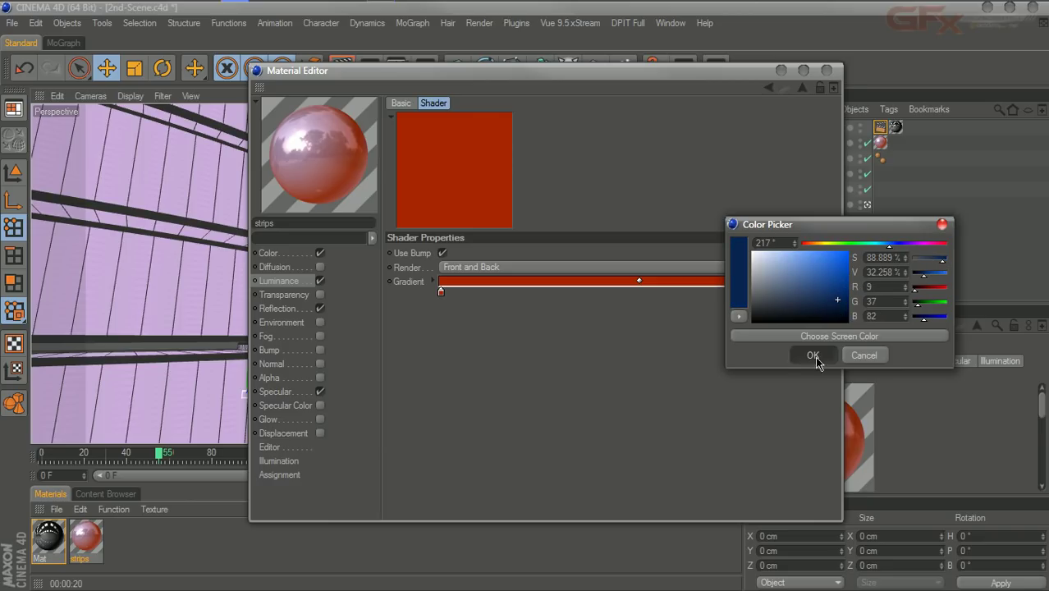
left_click(814, 355)
Recolor the start knot of the Fresnel luminance gradient to a medium blue with 100% saturation
double_click(441, 294)
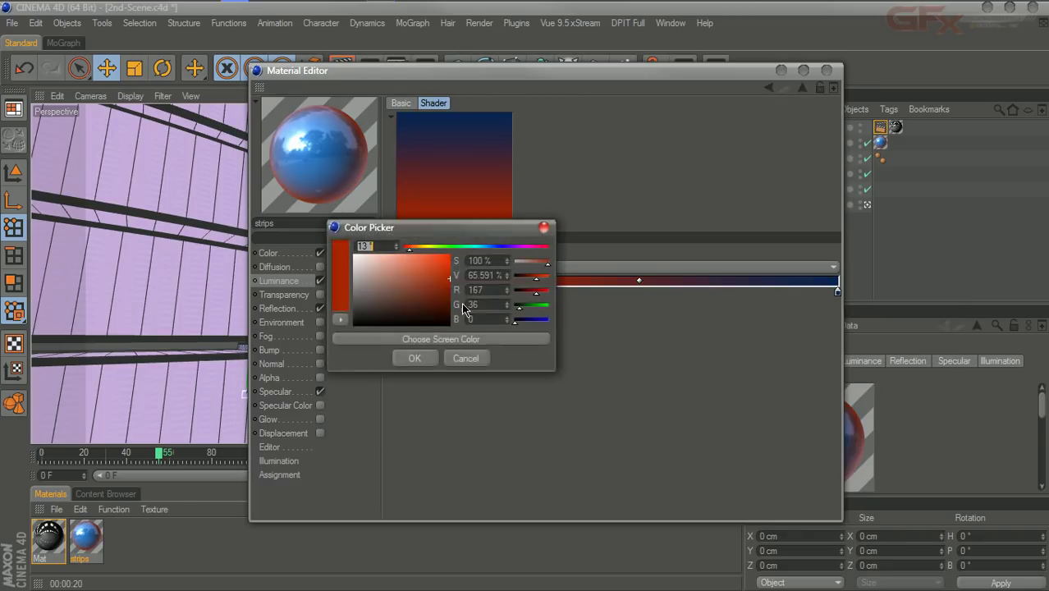
left_click(491, 250)
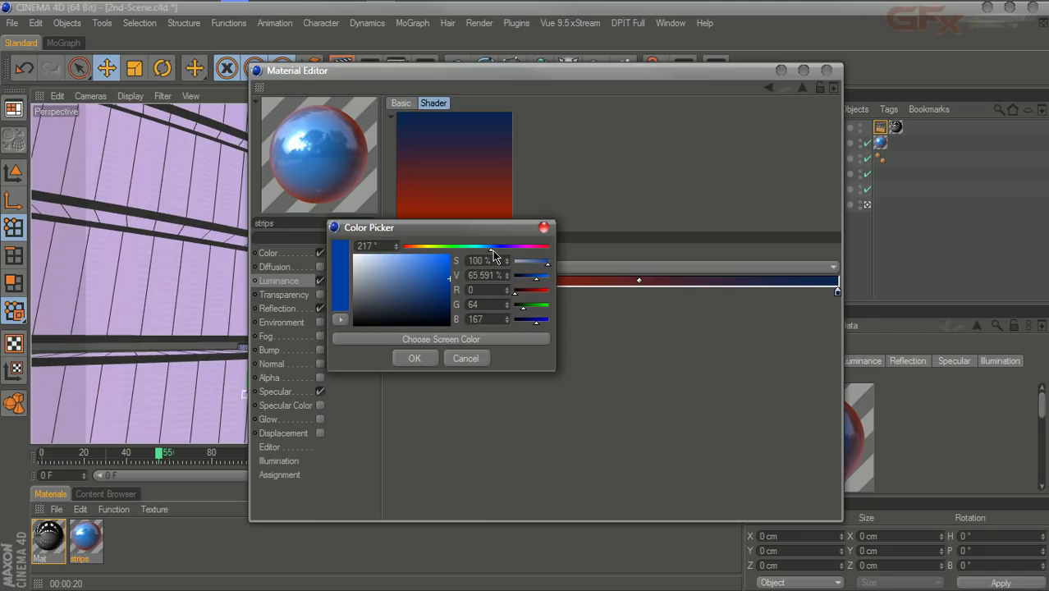
left_click_drag(491, 252, 488, 252)
left_click(415, 358)
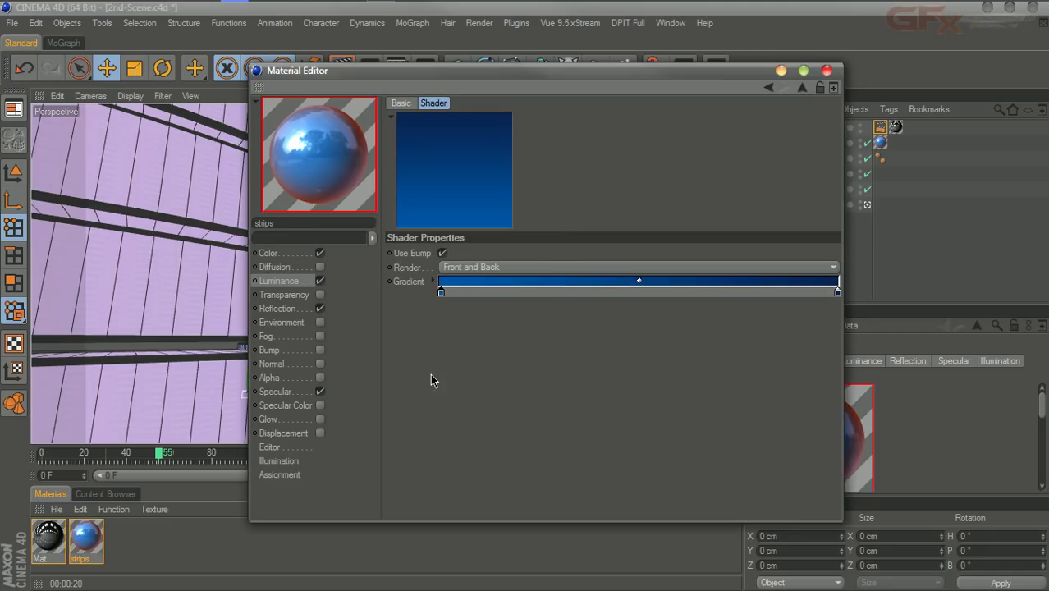
Review the strips material's Reflection and Luminance settings and test-render frame 55
left_click(296, 311)
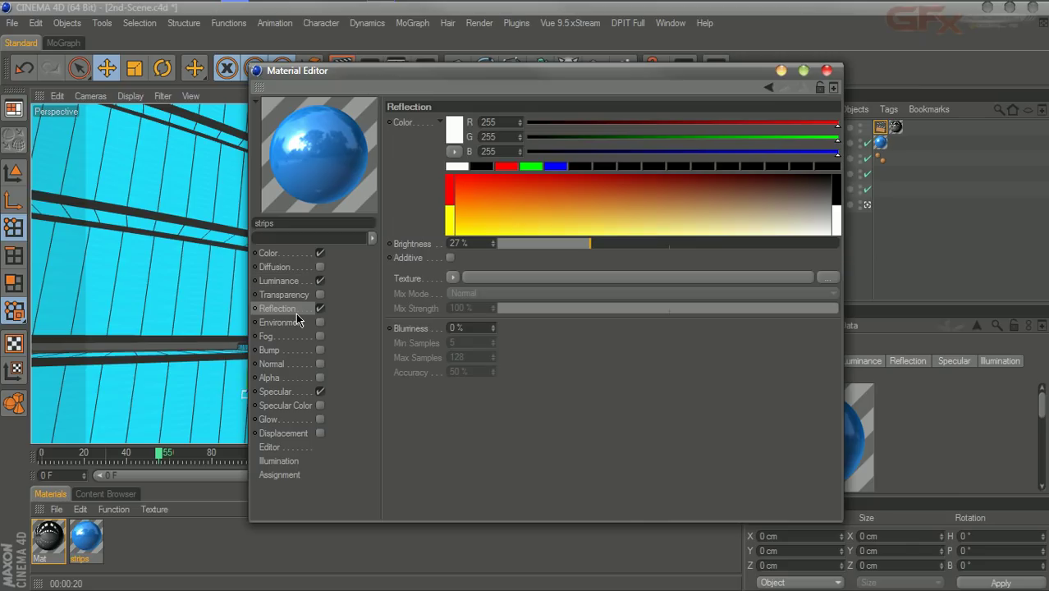
left_click(292, 283)
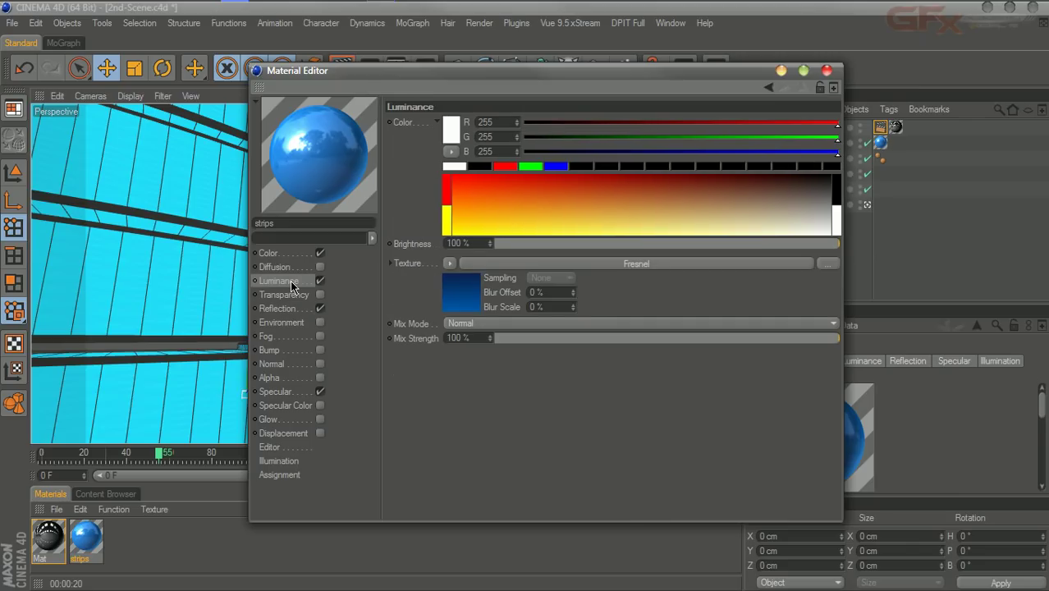
left_click_drag(491, 74, 1010, 120)
left_click(342, 69)
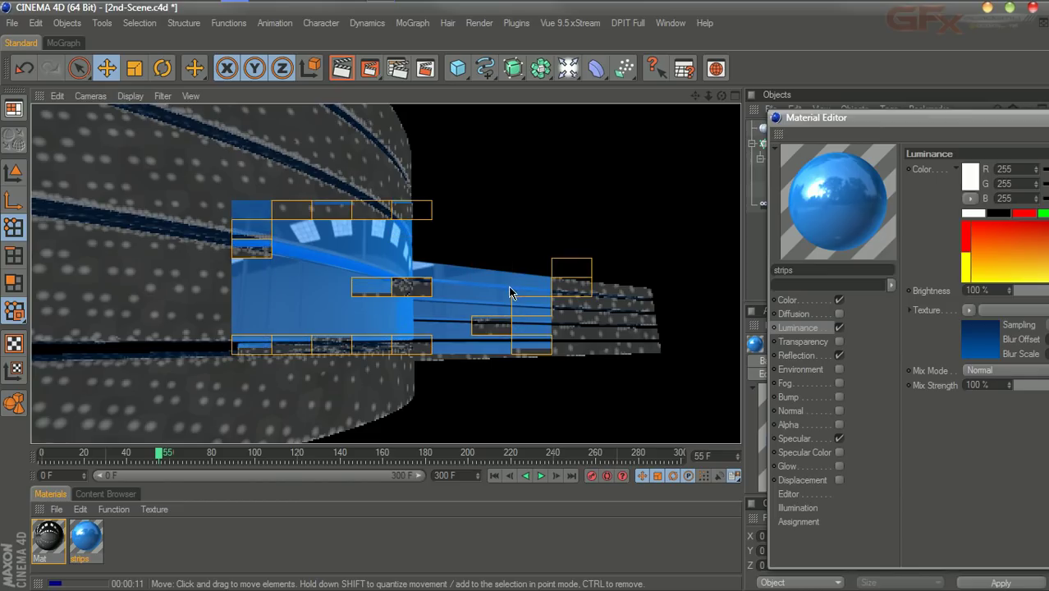
Play the animation backwards to frame 27, close the material editor and test-render the perspective view
left_click(523, 476)
key("ctrl+r")
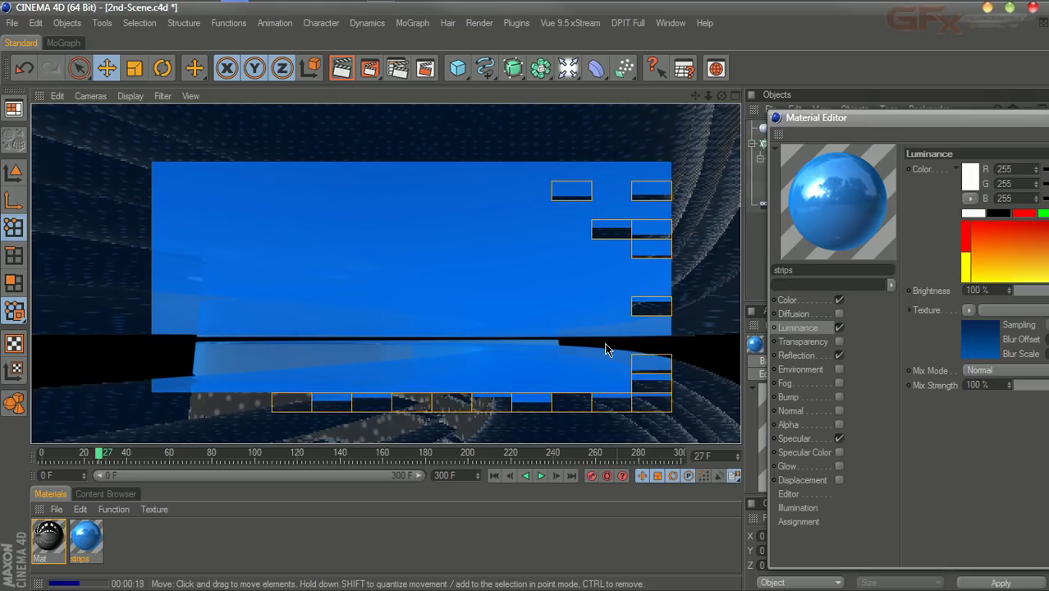
left_click(1041, 118)
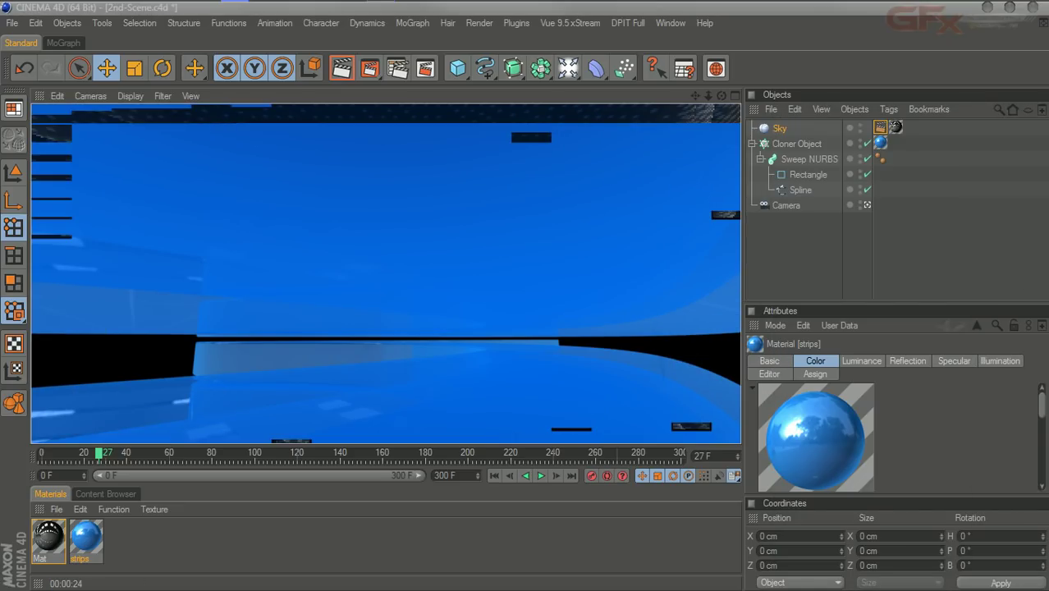
left_click(637, 194)
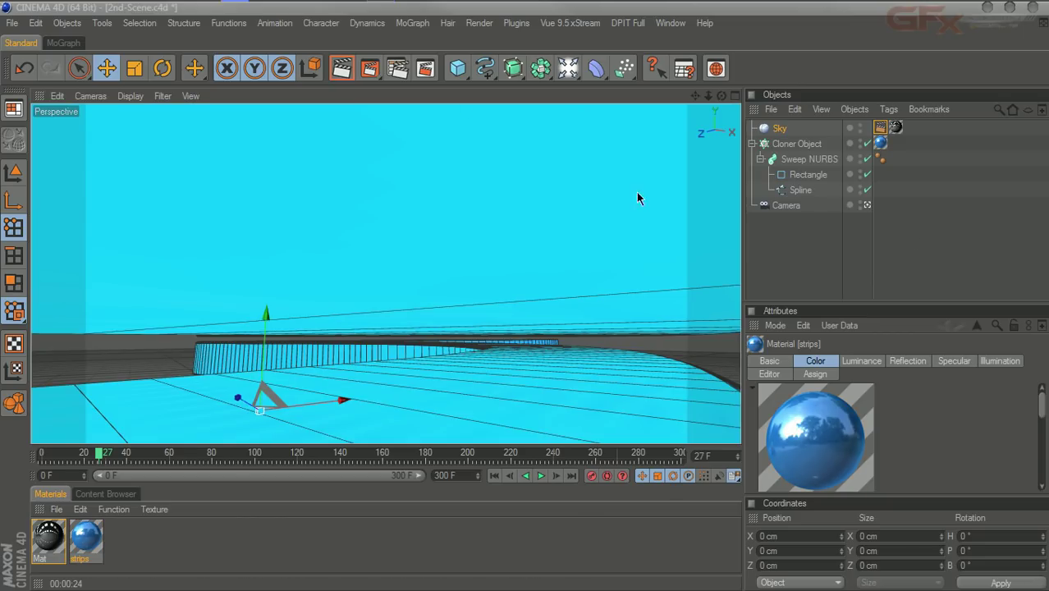
left_click(343, 72)
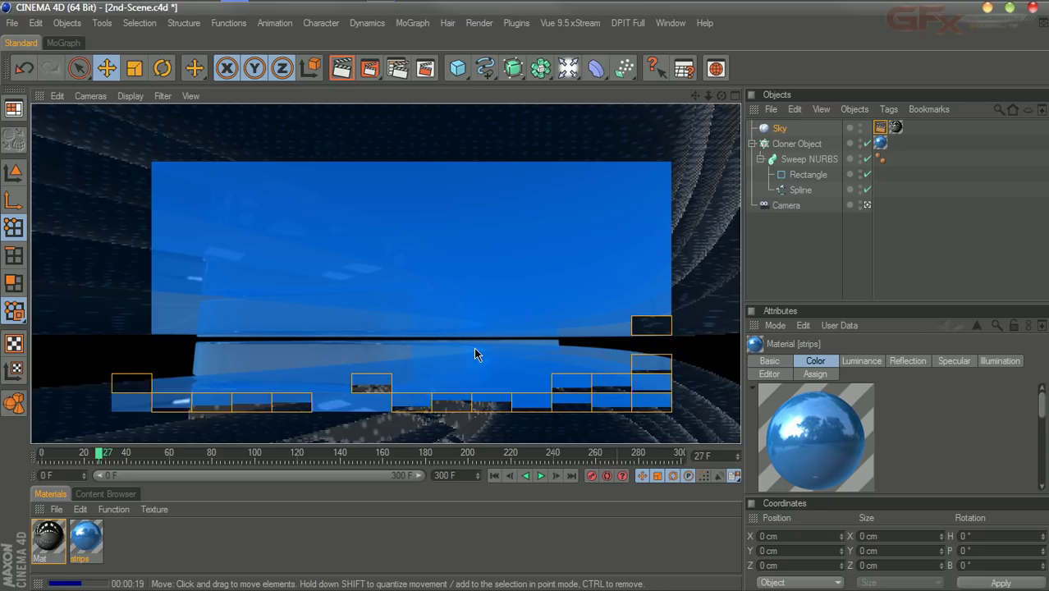
Play the animation forward to frame 82 and test-render the perspective view
left_click(538, 476)
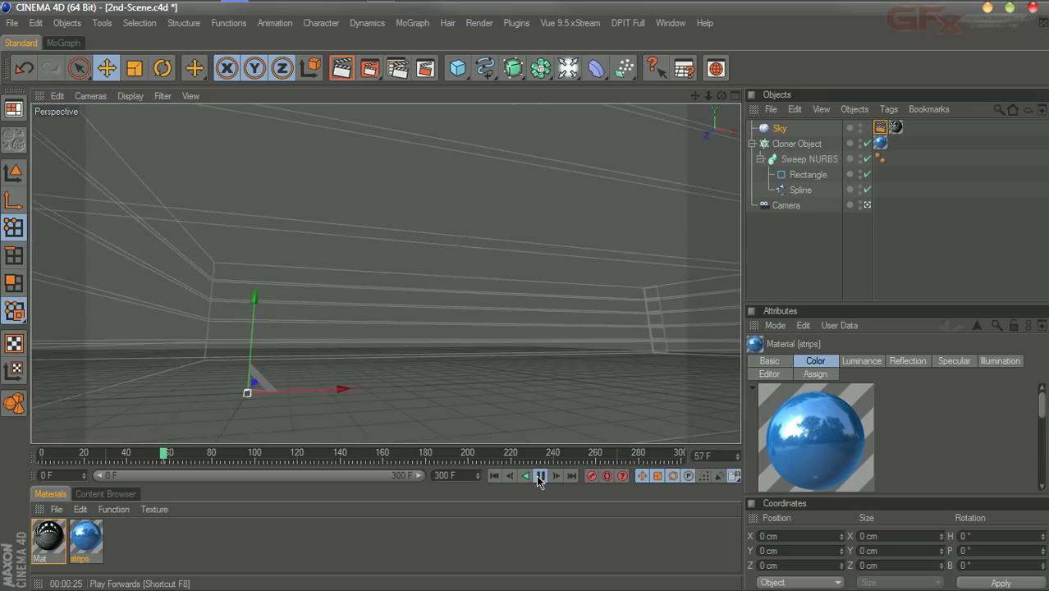
left_click(541, 476)
left_click(341, 68)
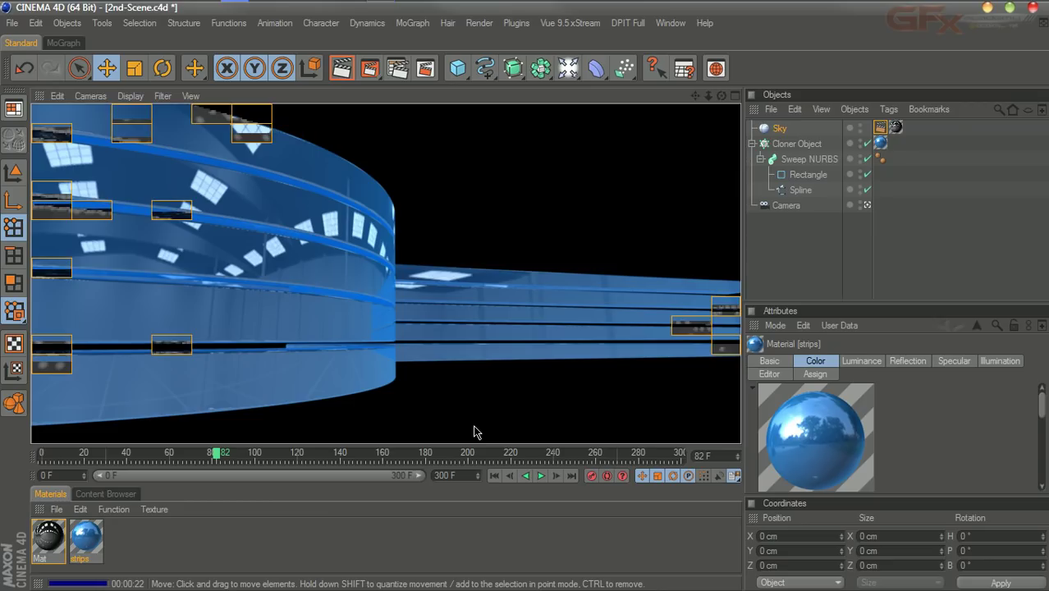
Add a light in the Top view, move it along negative Z to the near end of the strips, and go to frame 24
left_click(496, 476)
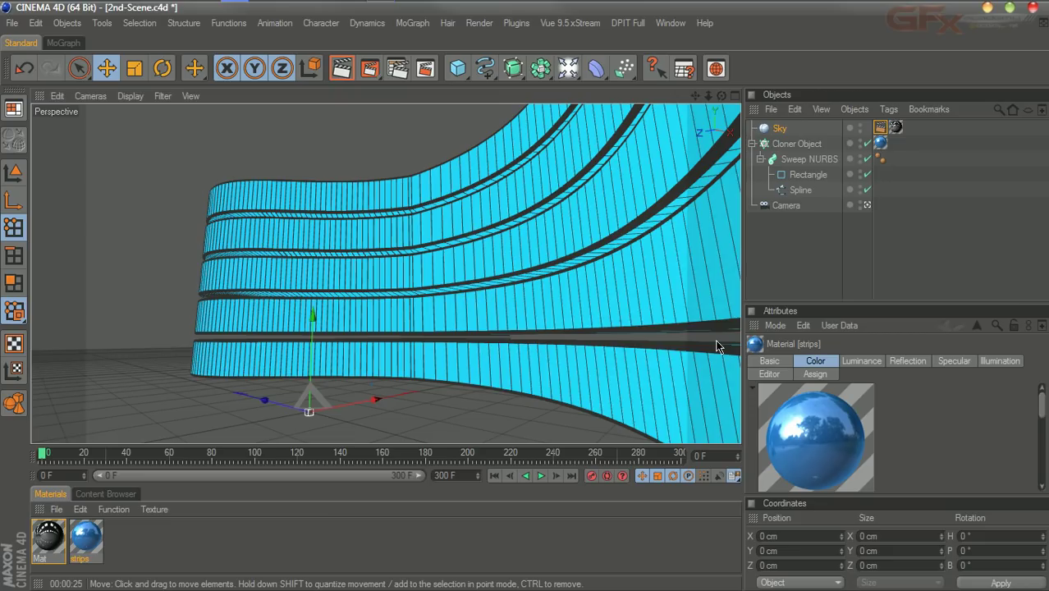
middle_click(618, 377)
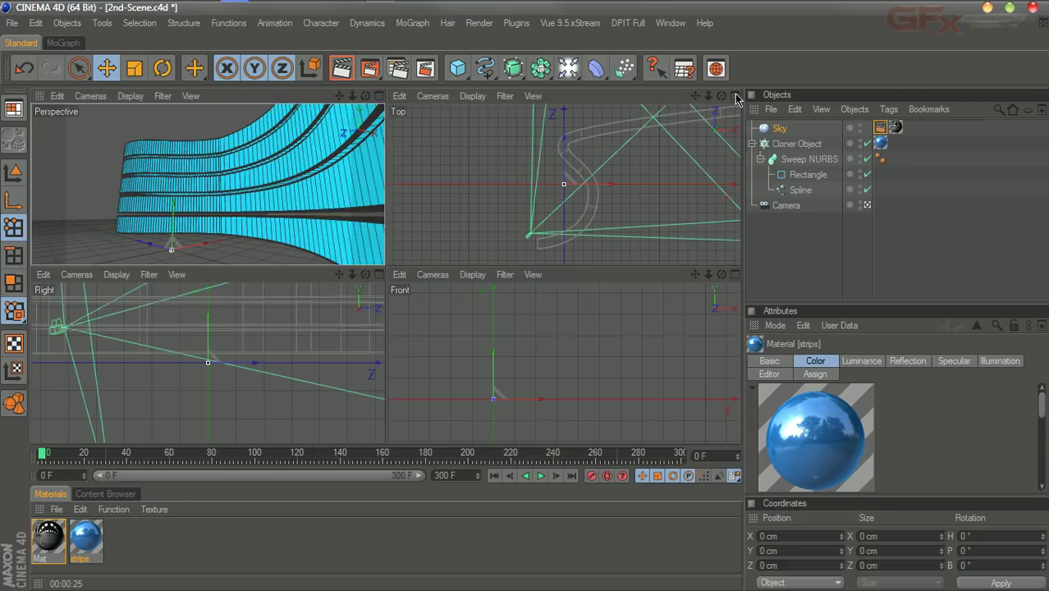
middle_click(587, 159)
mouse_move(41, 456)
left_mouse_down()
mouse_move(98, 456)
mouse_move(41, 457)
left_mouse_up()
left_click(575, 77)
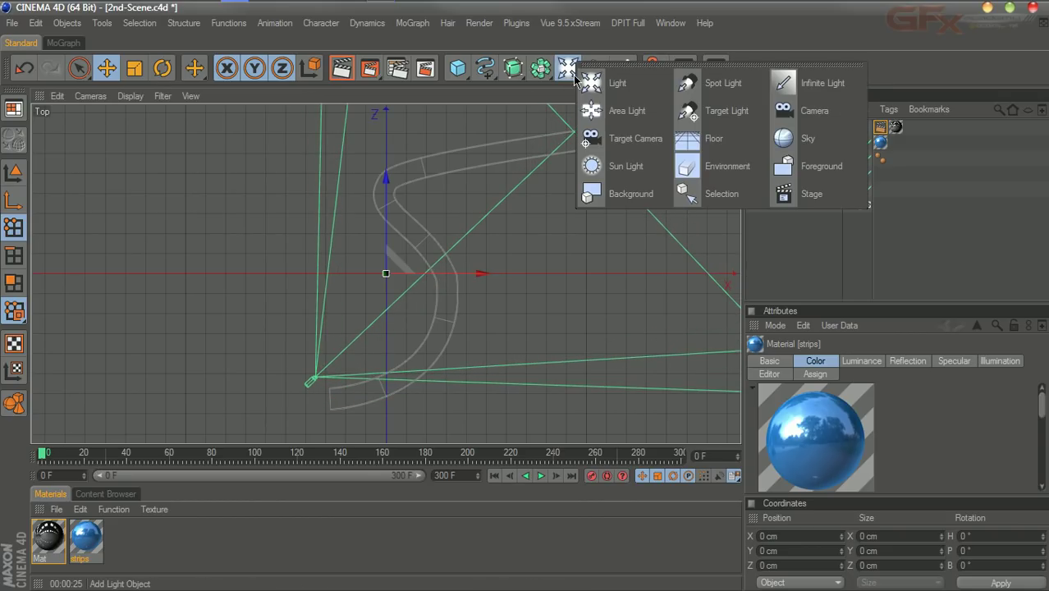
left_click(593, 82)
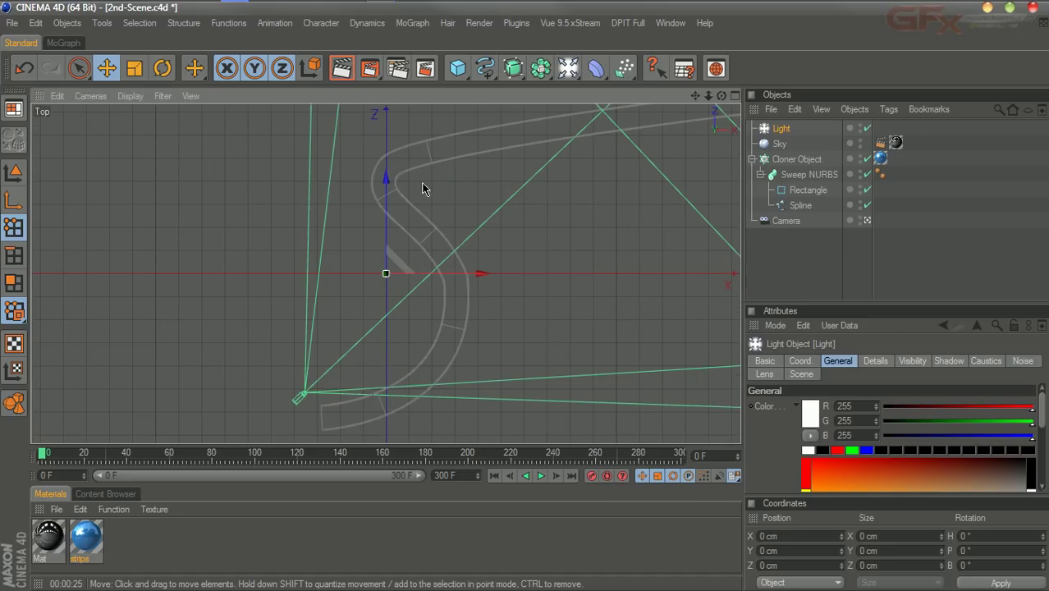
left_click_drag(386, 176, 386, 310)
left_click_drag(42, 454, 93, 455)
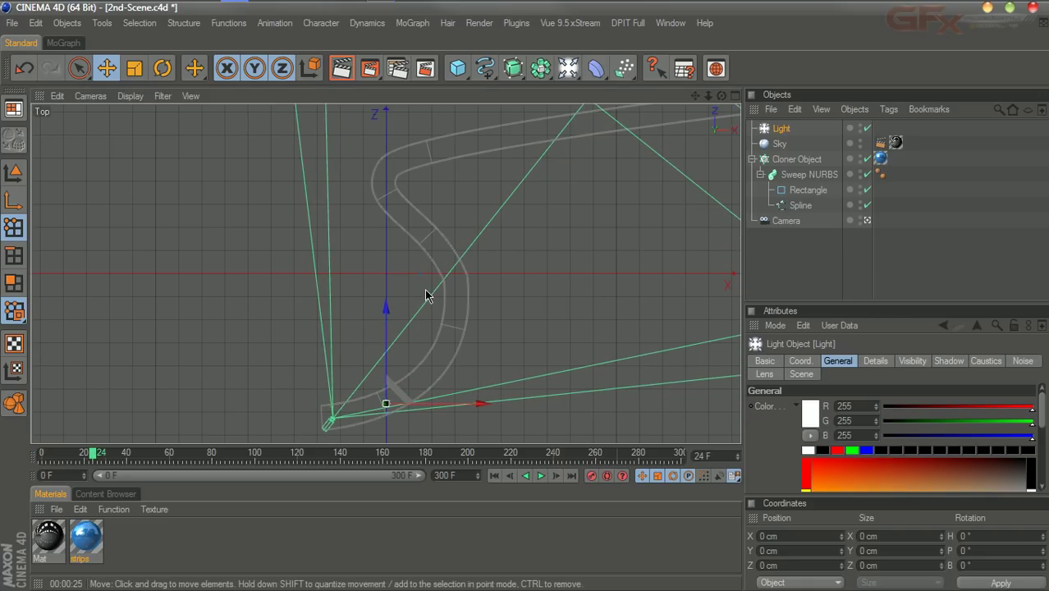
Raise the light in the Front view to the gap above the lowest strip, and maximise the Perspective view
middle_click(365, 230)
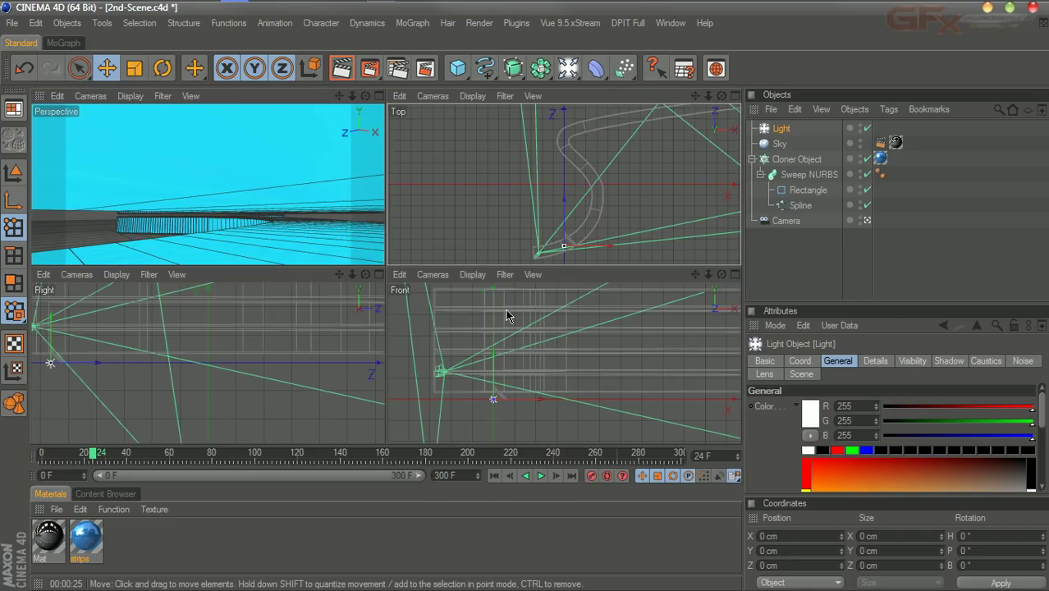
left_click_drag(493, 399, 526, 301)
left_click_drag(495, 349, 492, 367)
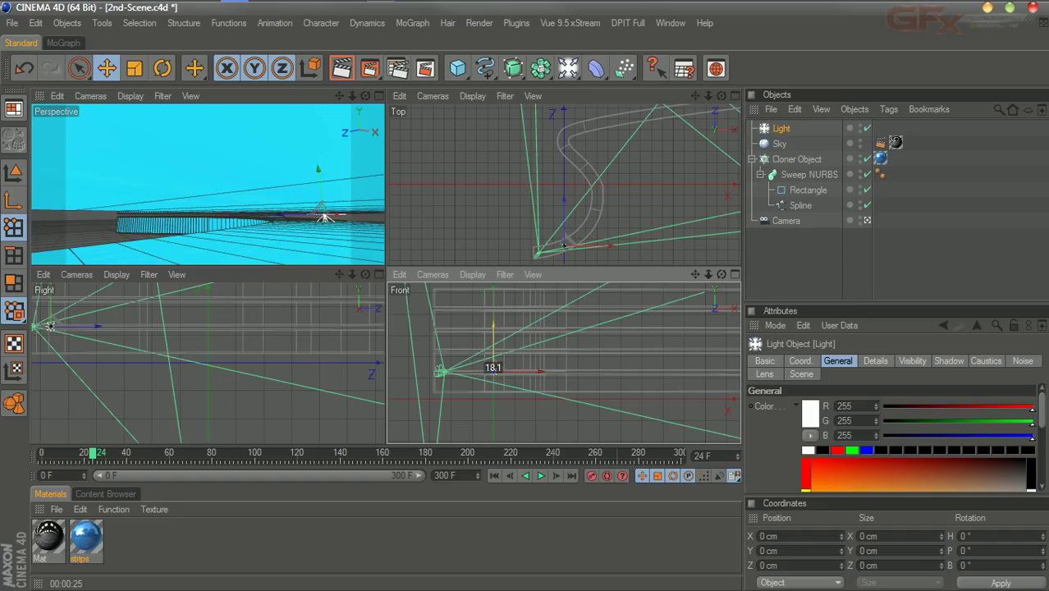
left_click(380, 96)
left_click(379, 97)
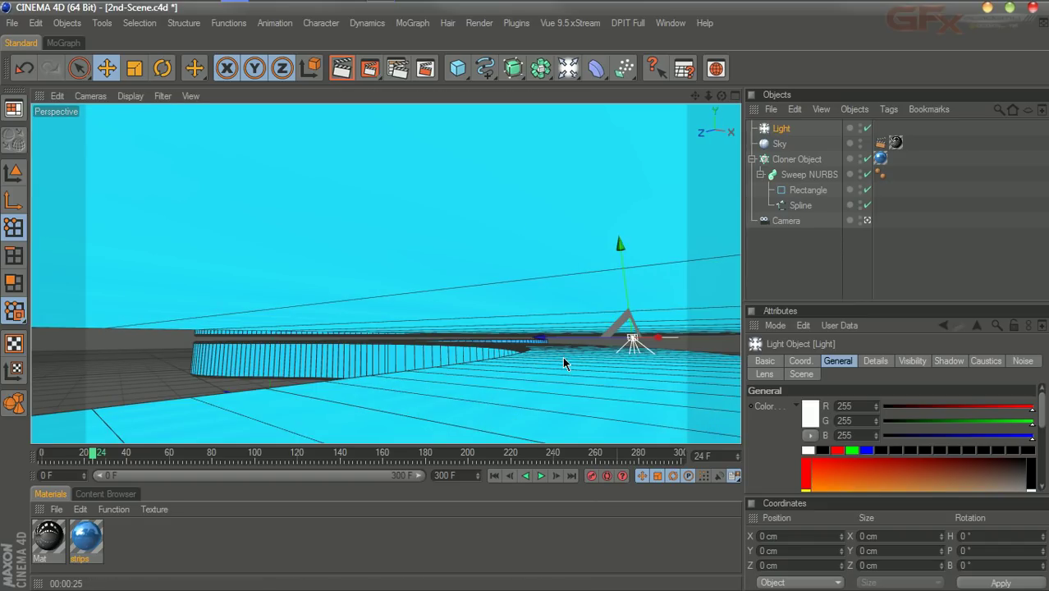
Leave the scene camera to move the light to the strips' front end, restore the camera view and lower the light slightly along Y
left_click(868, 221)
mouse_move(370, 222)
left_mouse_down("alt")
mouse_move(550, 214)
mouse_move(365, 236)
left_mouse_up("alt")
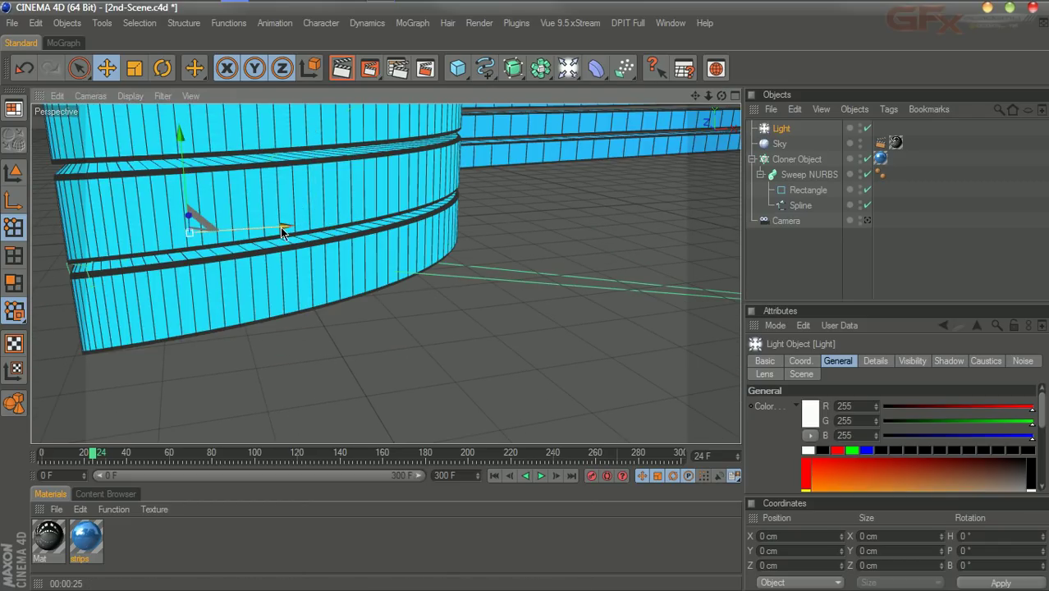
left_click_drag(722, 96, 624, 101)
left_click_drag(115, 233, 115, 233)
left_click_drag(191, 234, 204, 235)
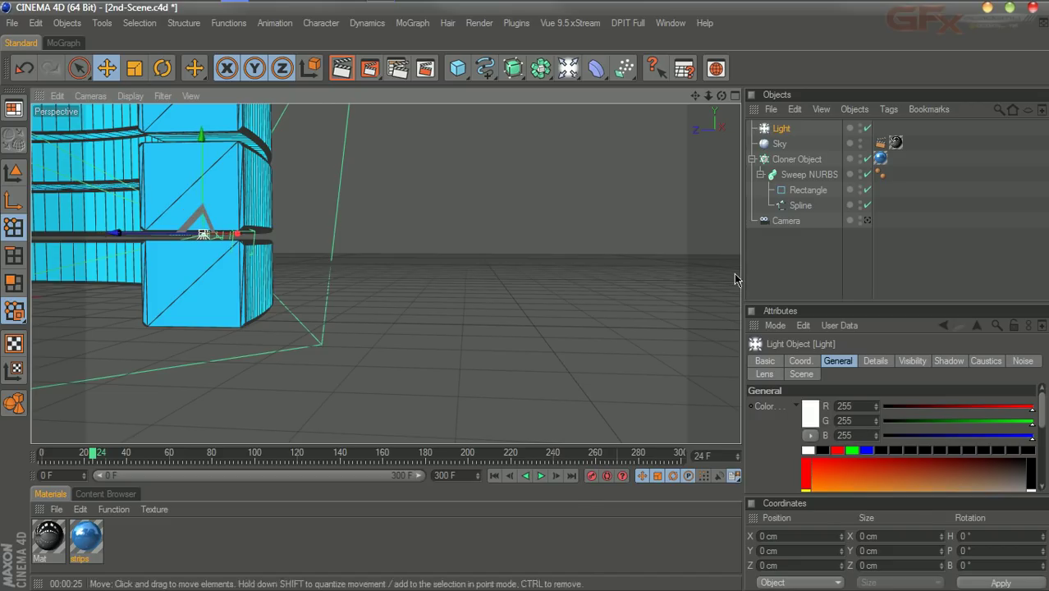
left_click(866, 221)
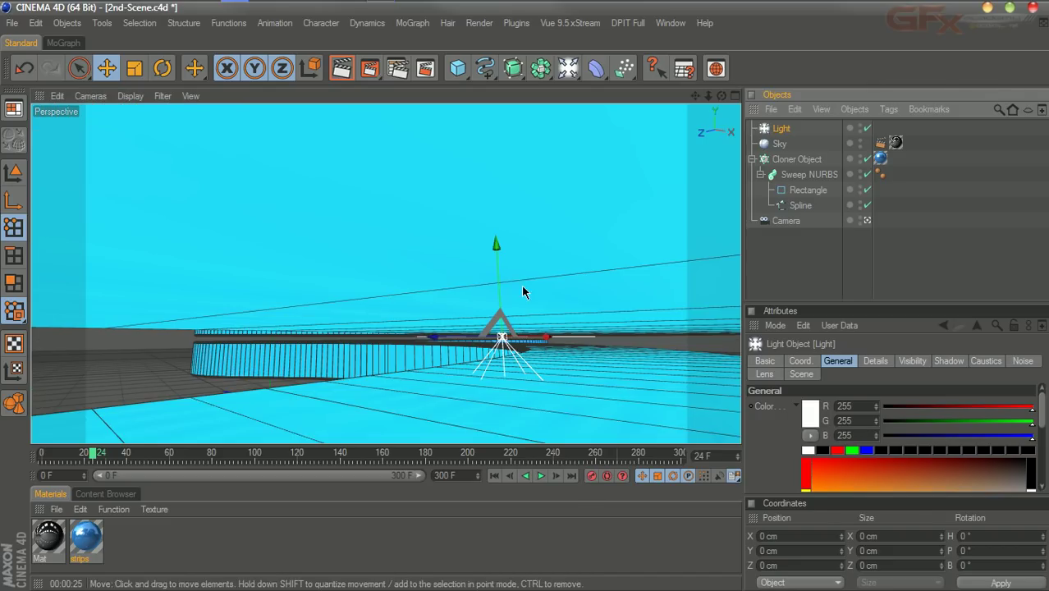
left_click_drag(496, 246, 497, 270)
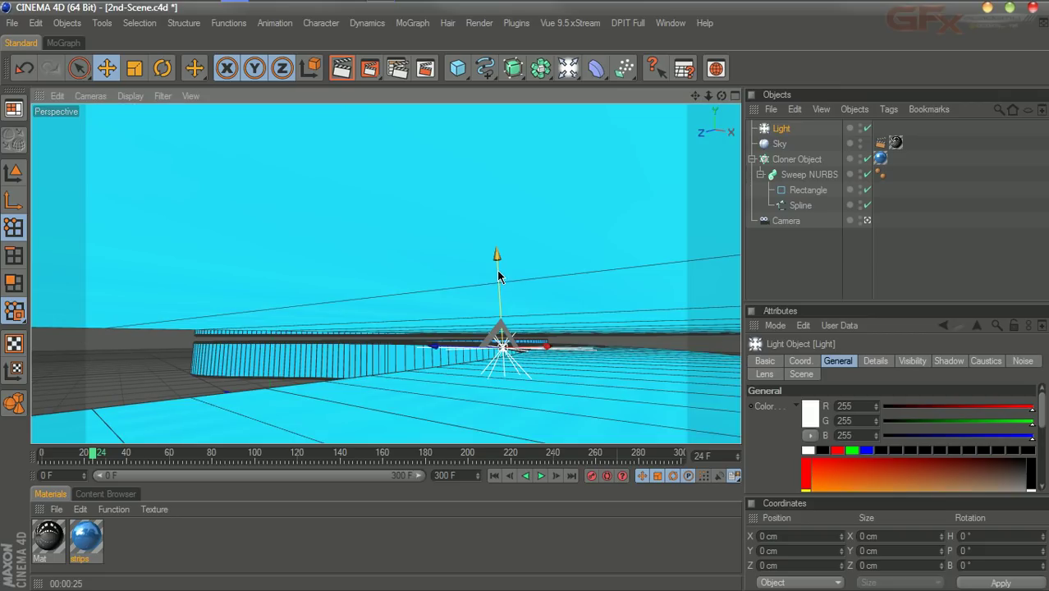
Rename the light object as A-Flare
left_click(786, 285)
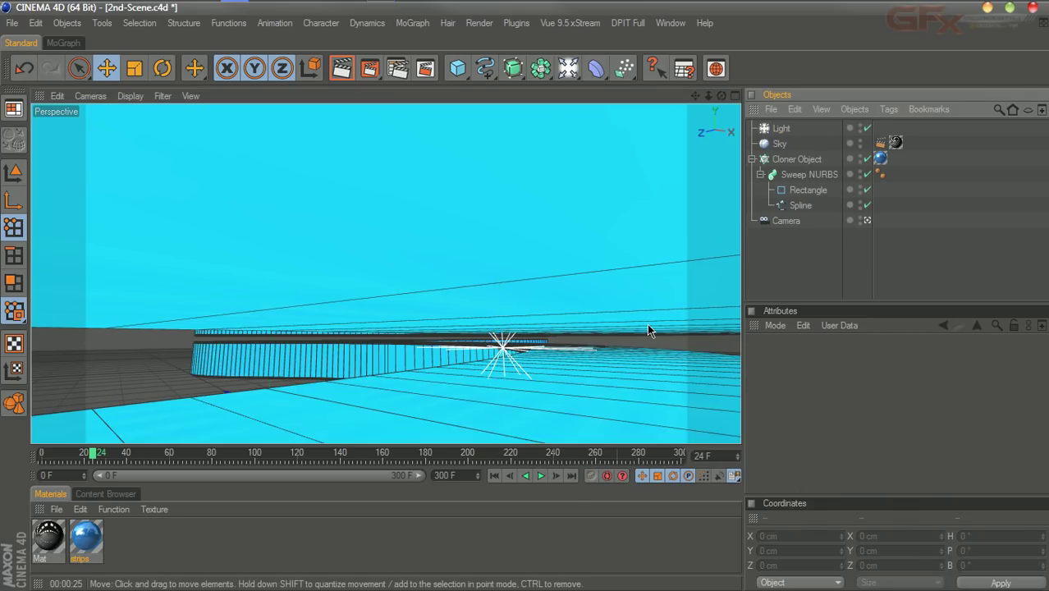
double_click(780, 130)
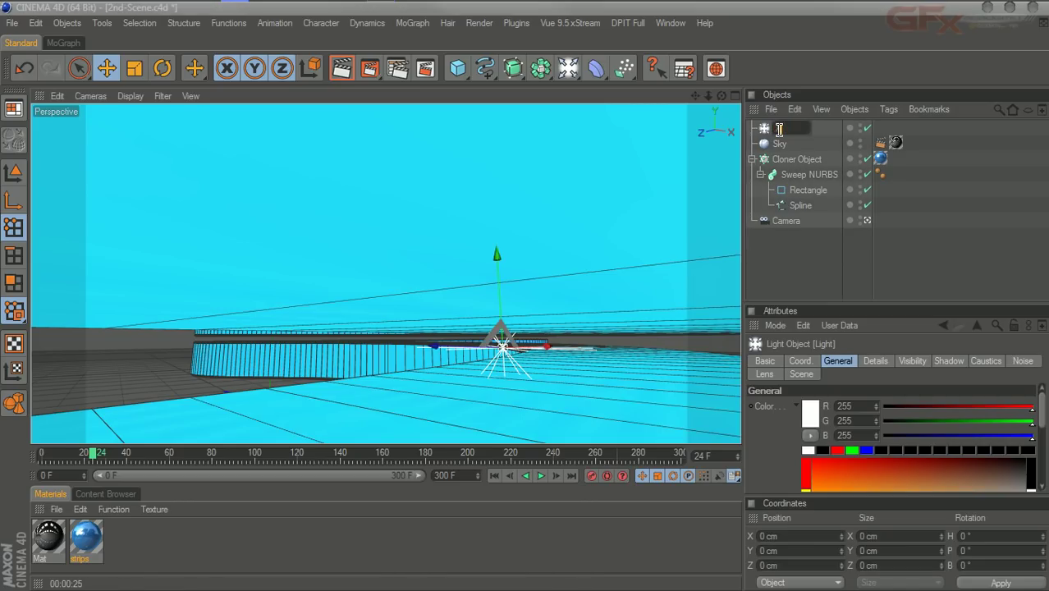
key("Return")
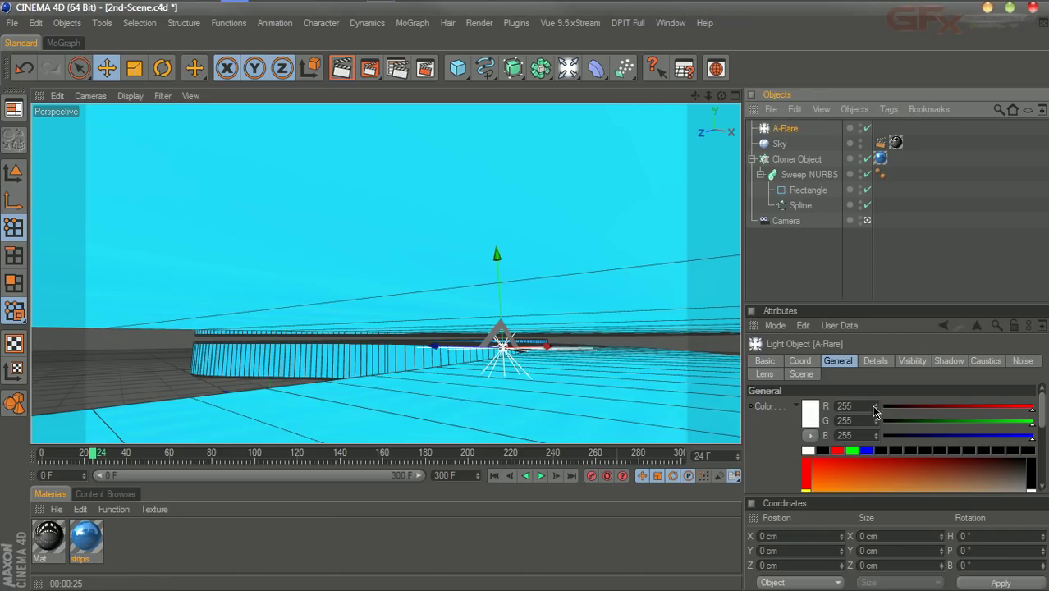
Set the A-Flare light's intensity to 0% in its General settings and deselect it
left_click(875, 361)
left_click(834, 362)
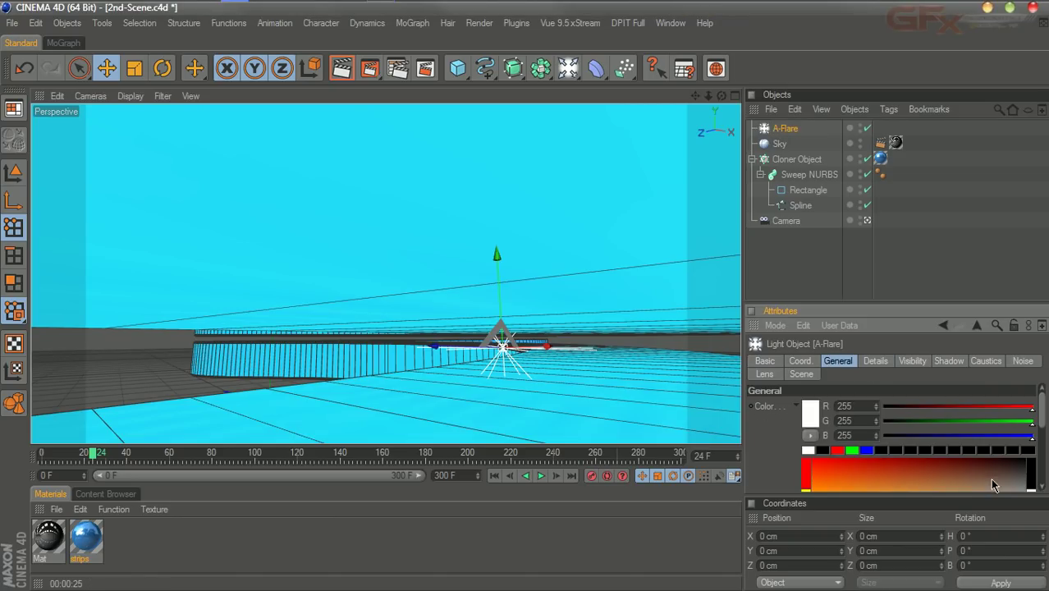
left_click_drag(1043, 425, 786, 454)
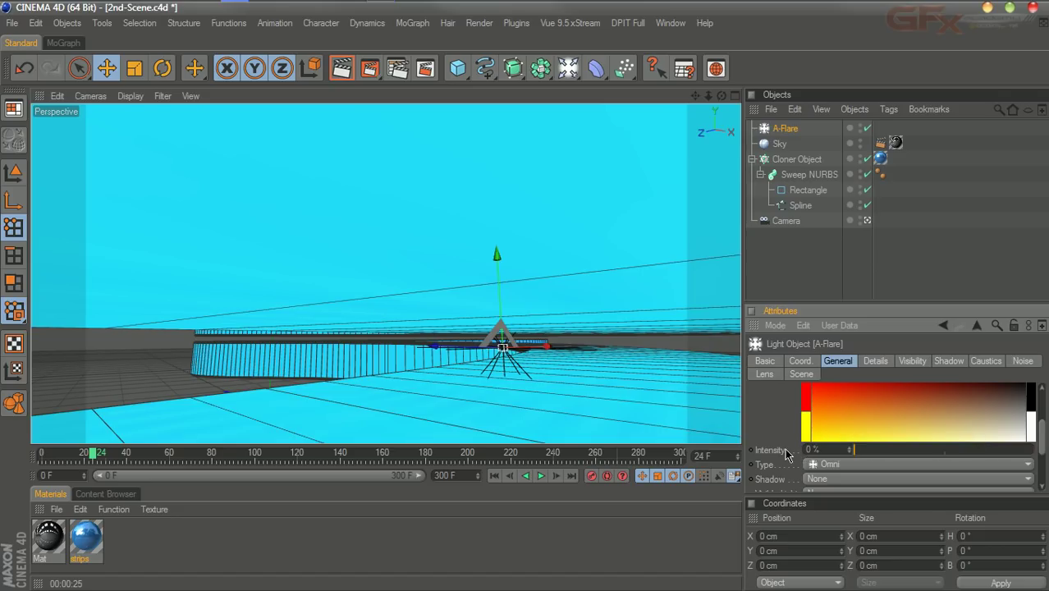
left_click(758, 281)
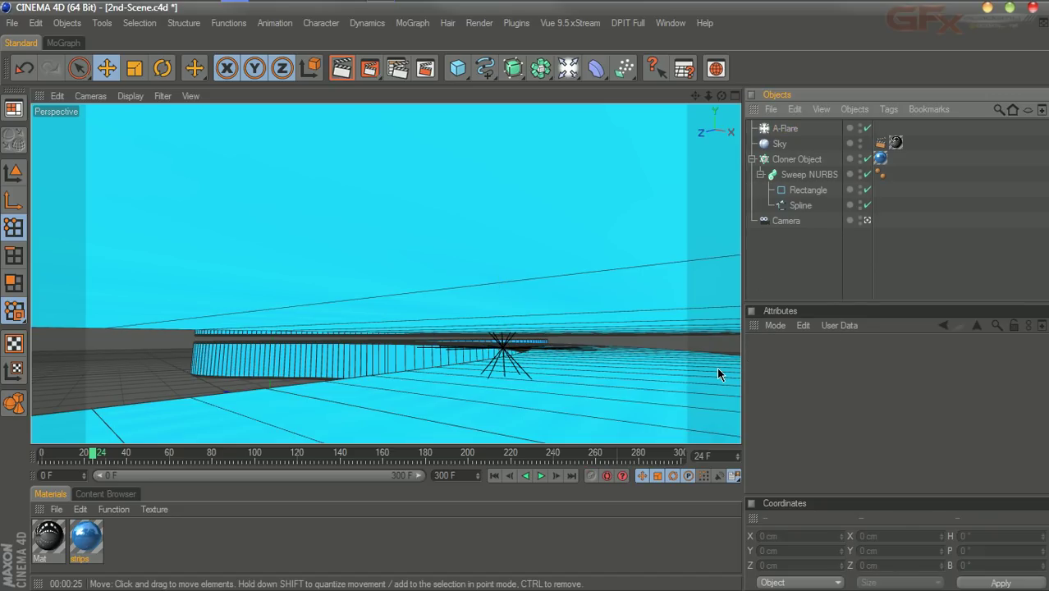
Go to frame 20 and move the A-Flare light along Z in the Top view to about X -158 cm, Z -518 cm
mouse_move(92, 454)
left_mouse_down()
mouse_move(77, 456)
mouse_move(88, 455)
left_mouse_up()
left_click(785, 128)
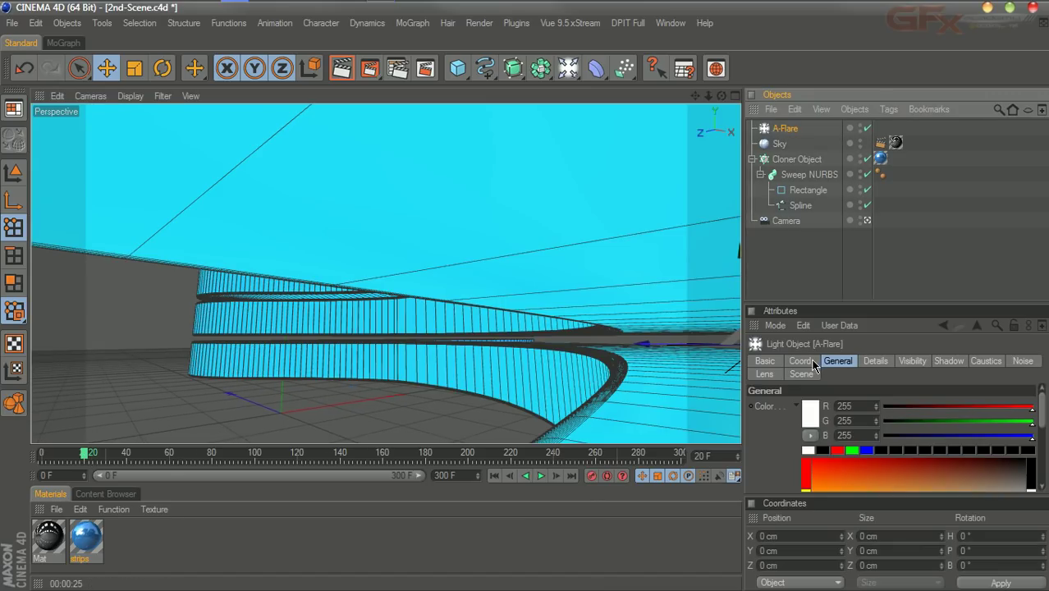
left_click(734, 97)
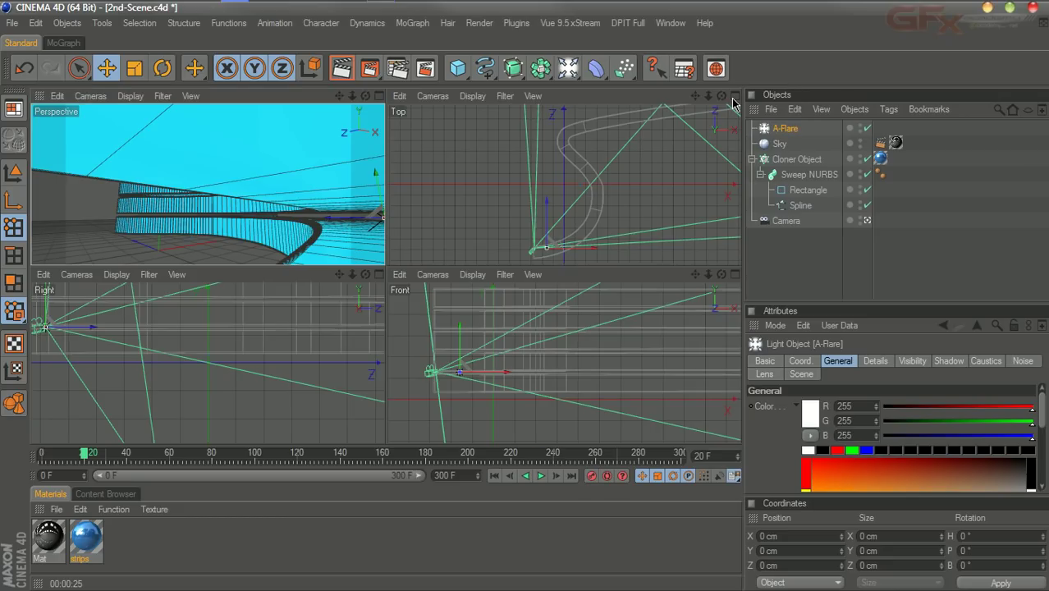
left_click_drag(556, 209, 546, 241)
Record a keyframe for the A-Flare light's coordinates at frame 0
left_click(790, 131)
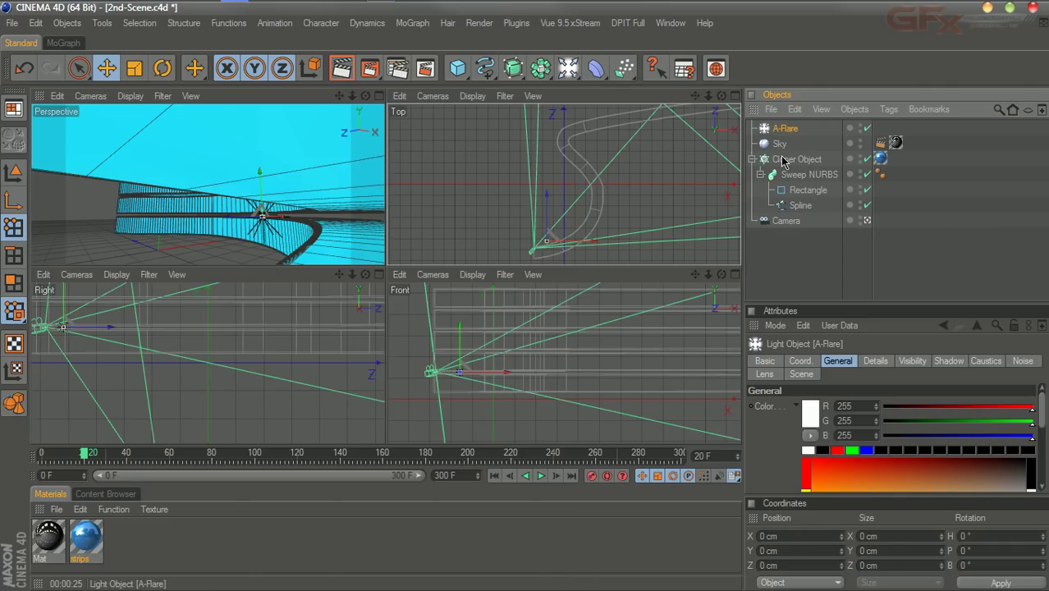
left_click_drag(84, 458, 41, 458)
left_click(801, 361)
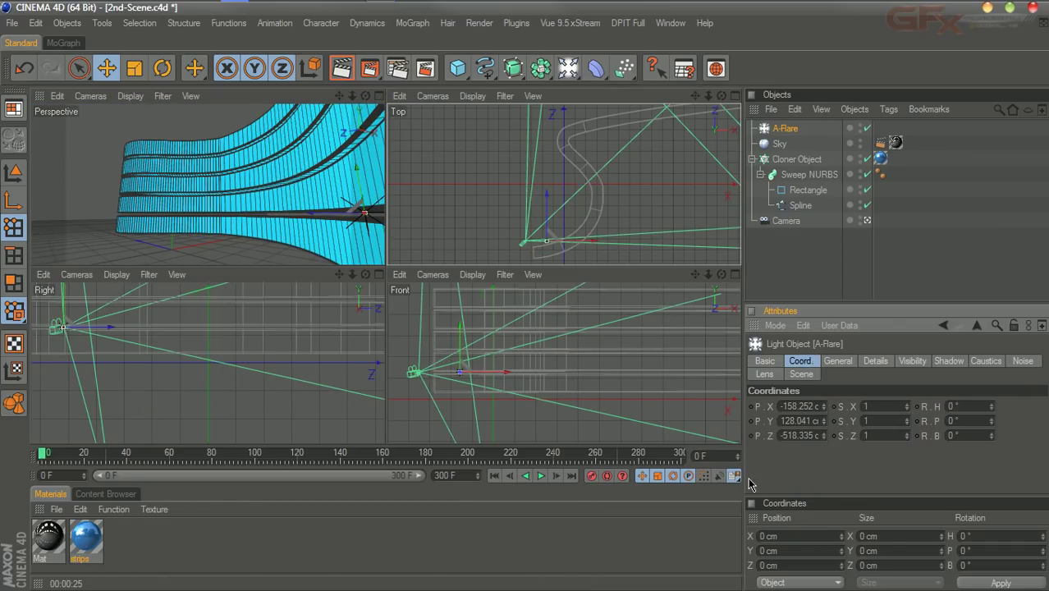
left_click(593, 477)
At frame 40, move the A-Flare light to about X -10 cm, Z -715 cm in the Top view and record a keyframe
left_click_drag(51, 458, 129, 456)
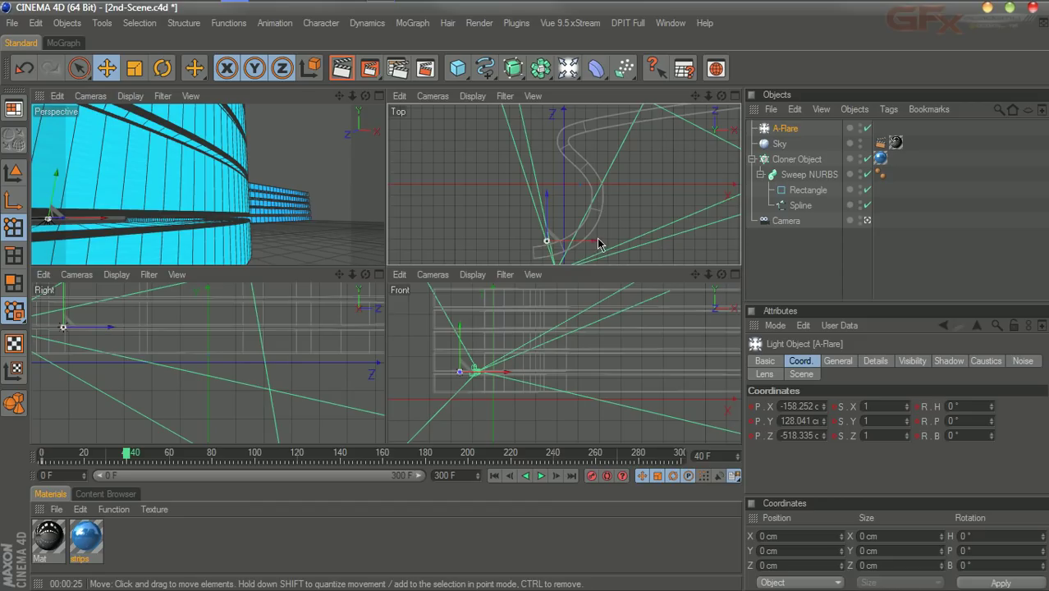
left_click_drag(594, 245, 602, 244)
key("ctrl+z")
mouse_move(550, 197)
left_mouse_down()
mouse_move(546, 247)
mouse_move(560, 239)
mouse_move(558, 263)
mouse_move(573, 262)
left_mouse_up()
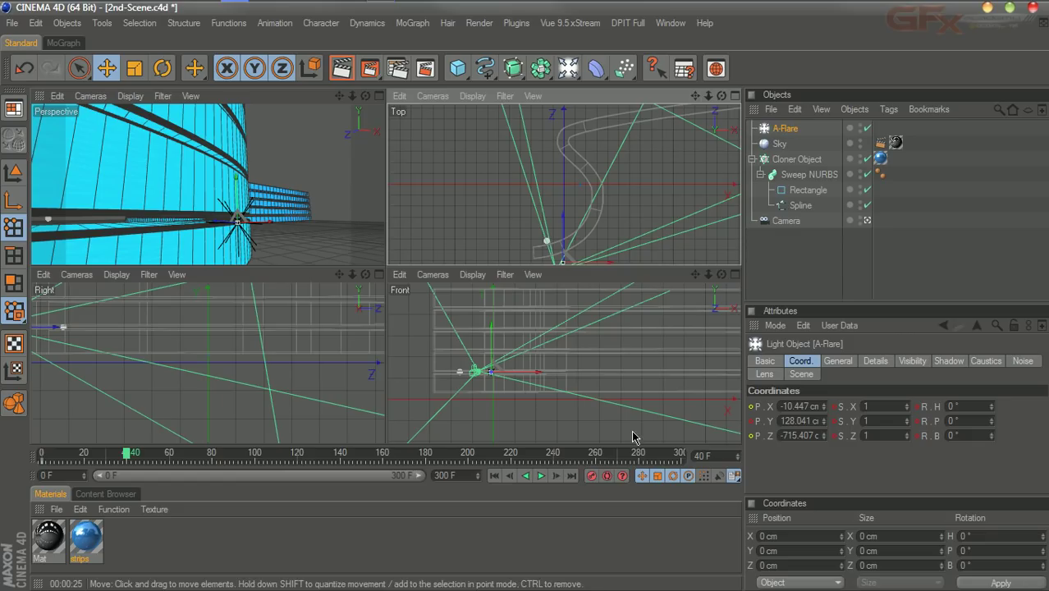
left_click(592, 475)
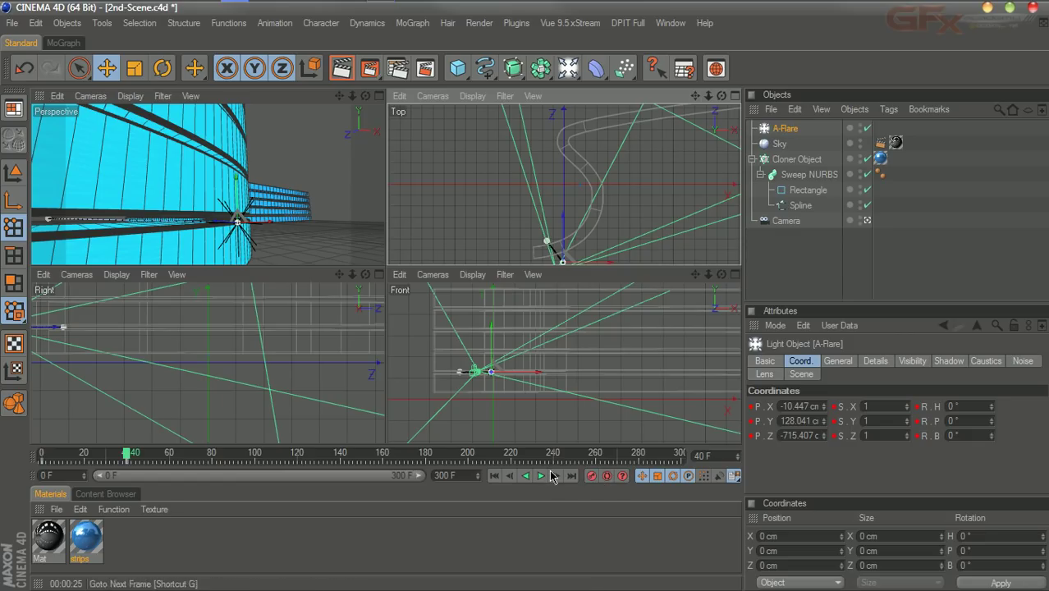
Maximise the Perspective view and play the animation from frame 0 to check the light's motion
left_click(493, 475)
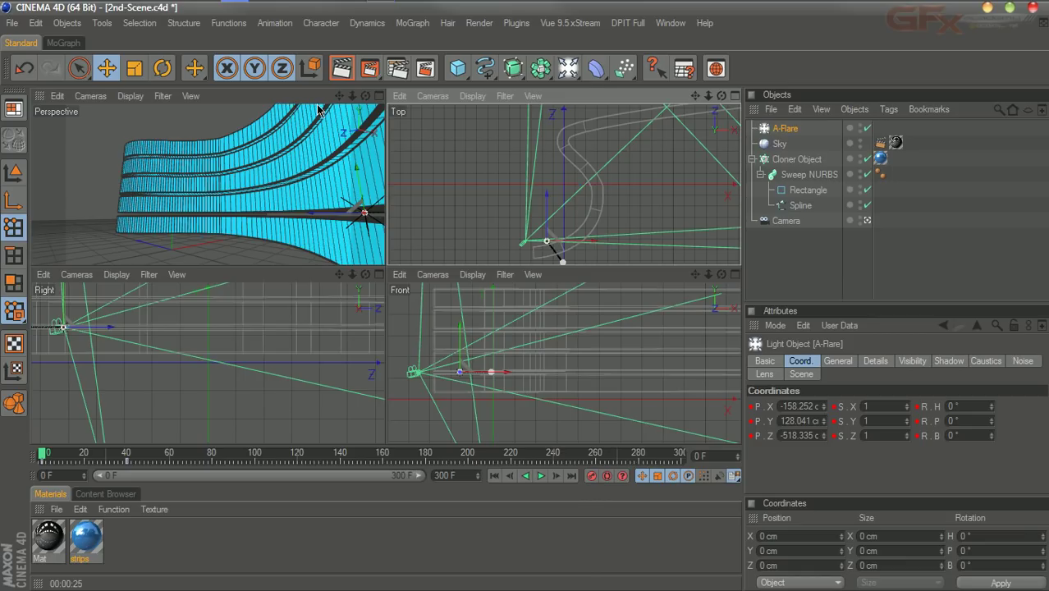
left_click(294, 97)
left_click(378, 96)
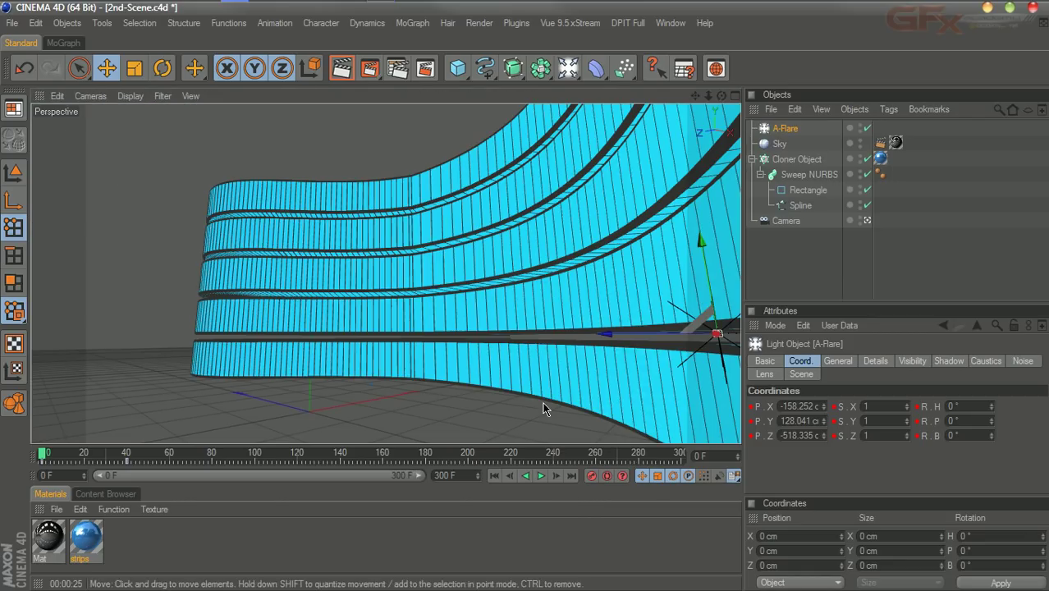
left_click(542, 476)
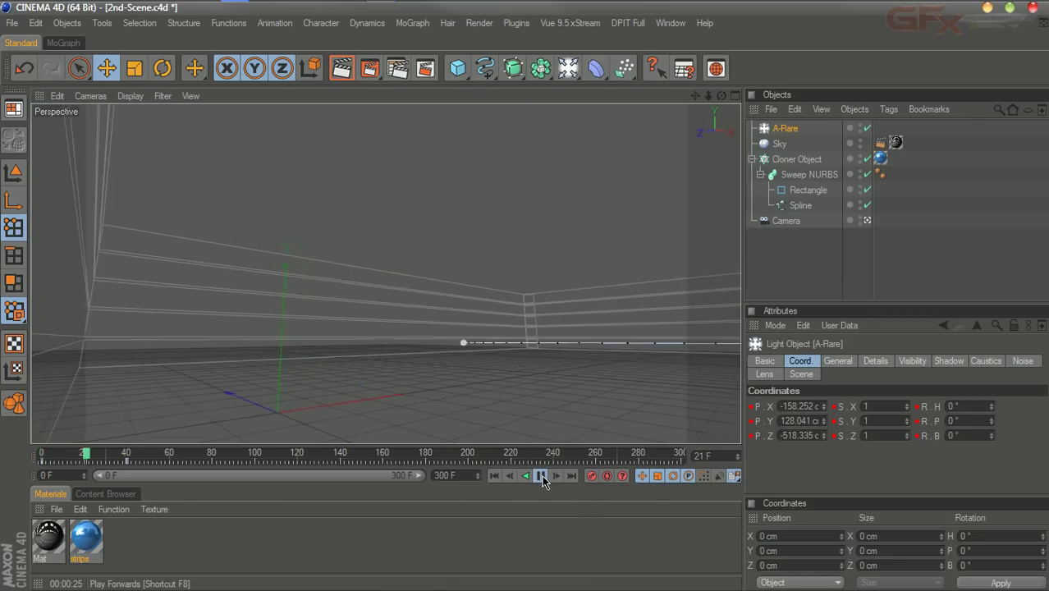
left_click(541, 475)
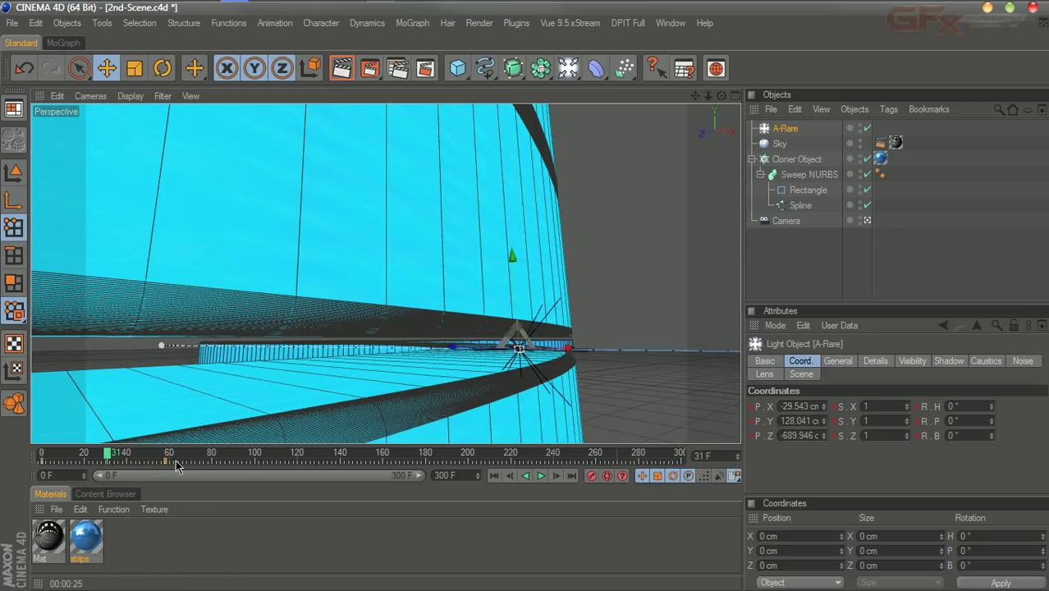
Retime the A-Flare light's end keyframe to frame 80 and play the animation from the start to check it
left_click(496, 476)
left_click(541, 476)
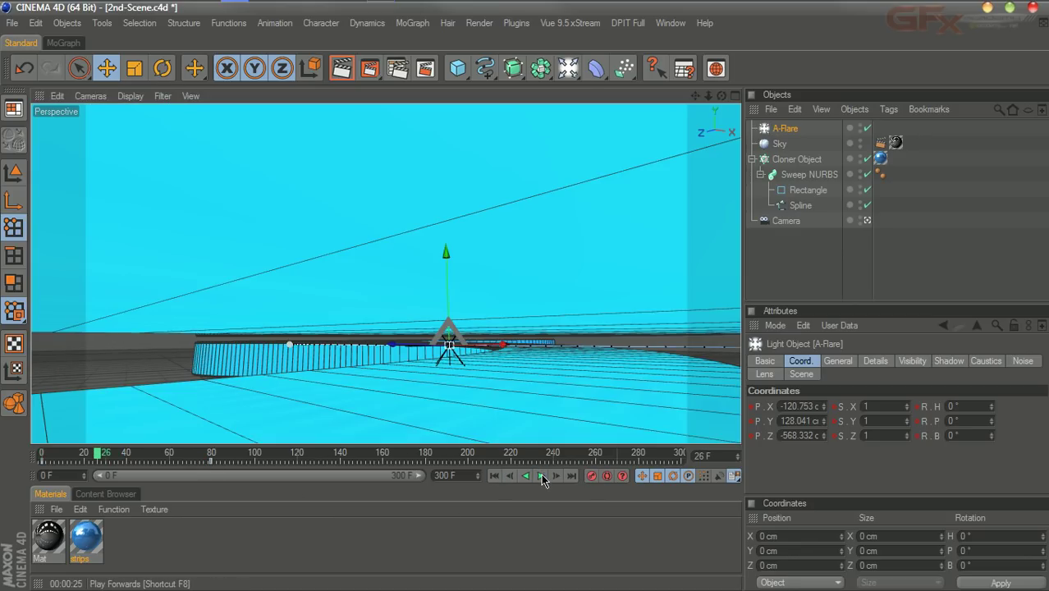
left_click(541, 476)
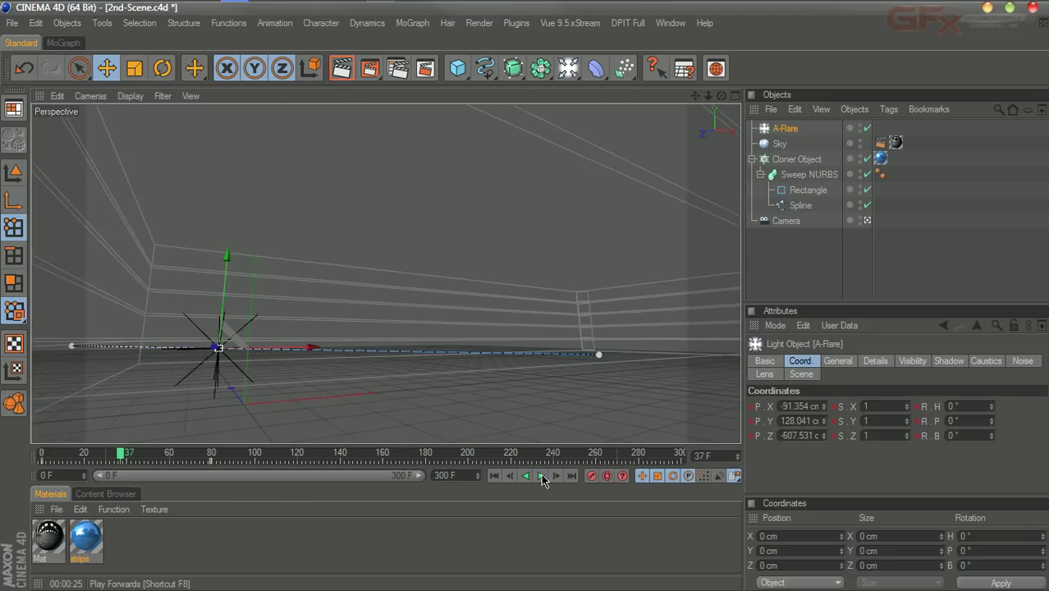
left_click(541, 476)
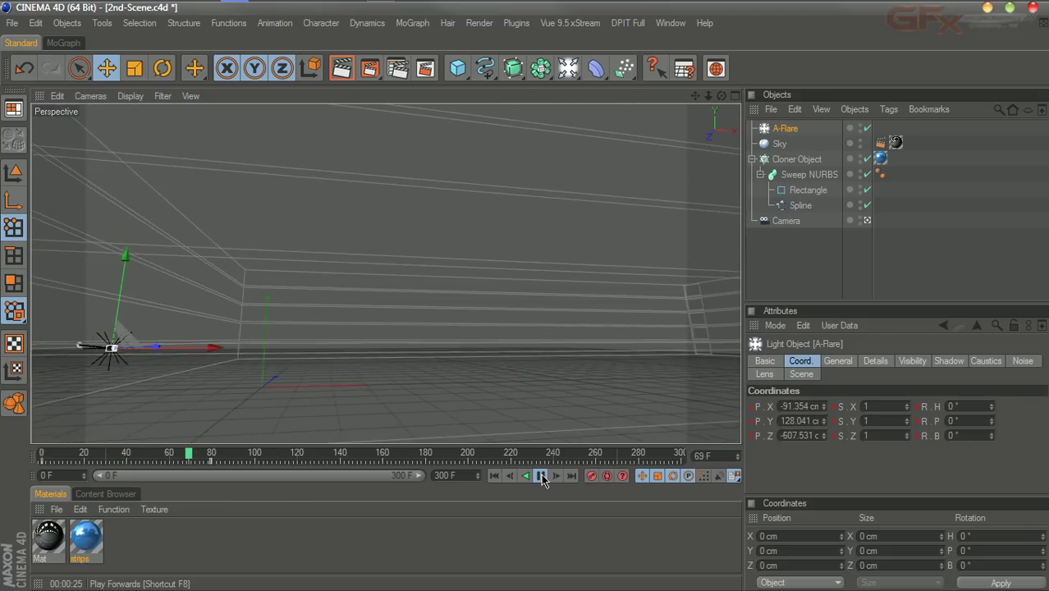
left_click(541, 476)
left_click(541, 476)
left_click(541, 476)
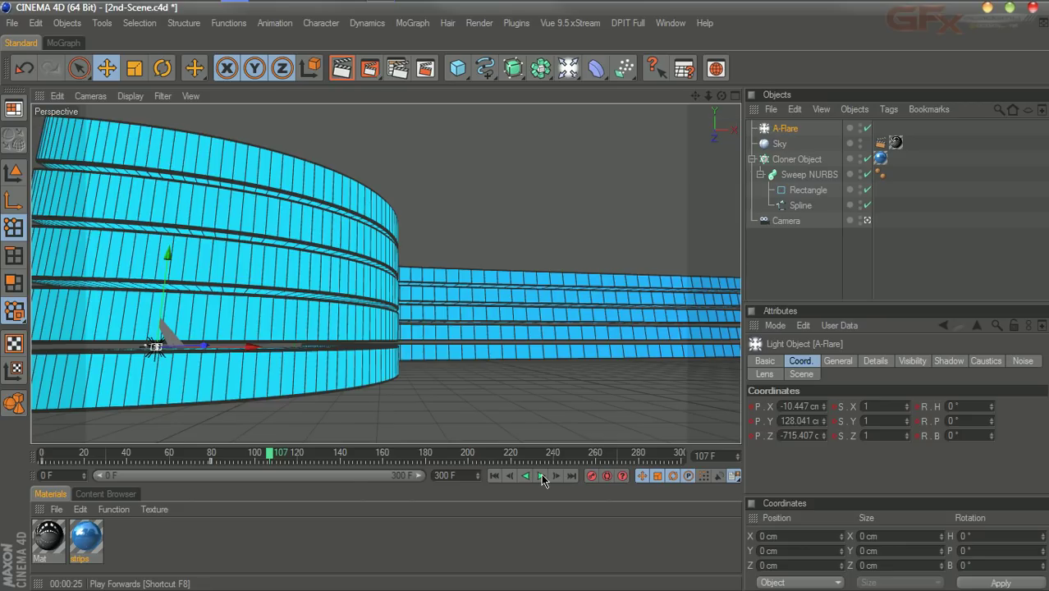
Return to frame 0 and keyframe the Sweep NURBS' Start Growth at 95%
left_click_drag(267, 457, 33, 461)
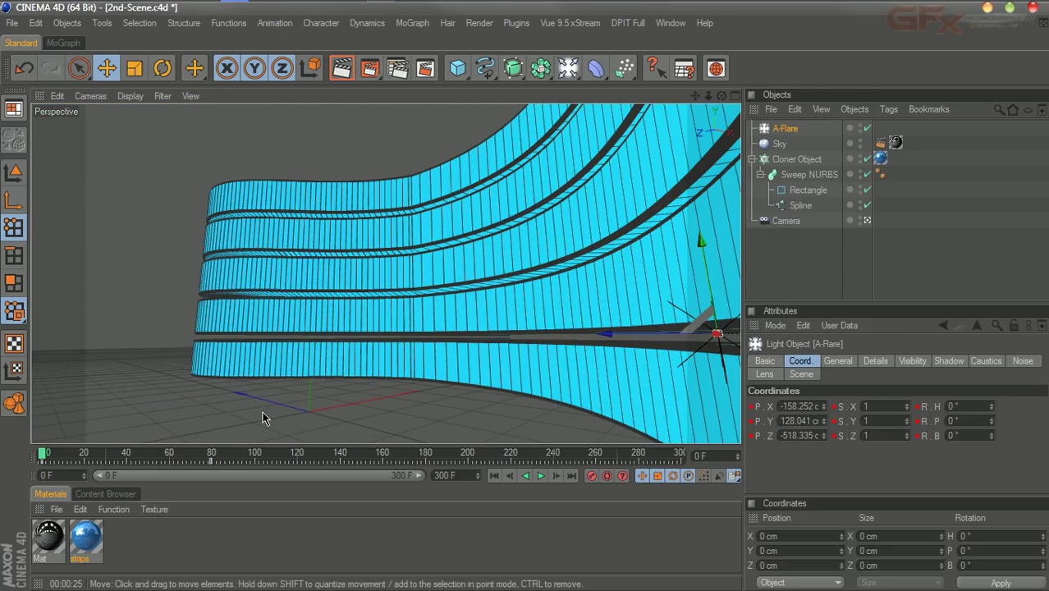
left_click(806, 175)
left_click(834, 362)
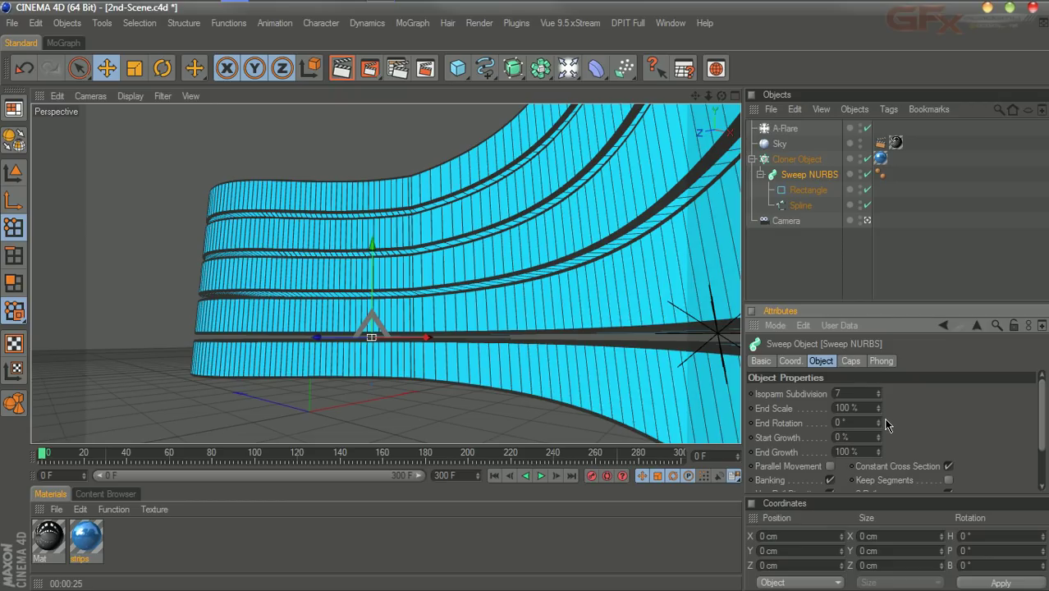
mouse_move(878, 437)
left_mouse_down()
mouse_move(912, 416)
mouse_move(878, 441)
left_mouse_up()
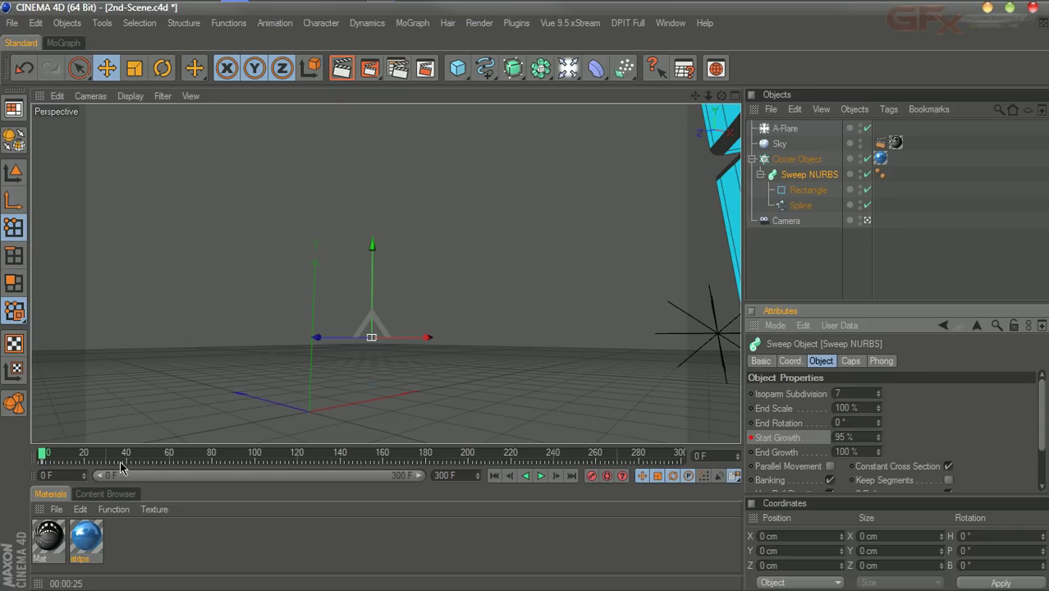
Keyframe the Sweep NURBS' Start Growth at 0% on frame 60 and play the animation from frame 0
left_click_drag(55, 457, 135, 462)
left_click_drag(877, 437, 874, 440)
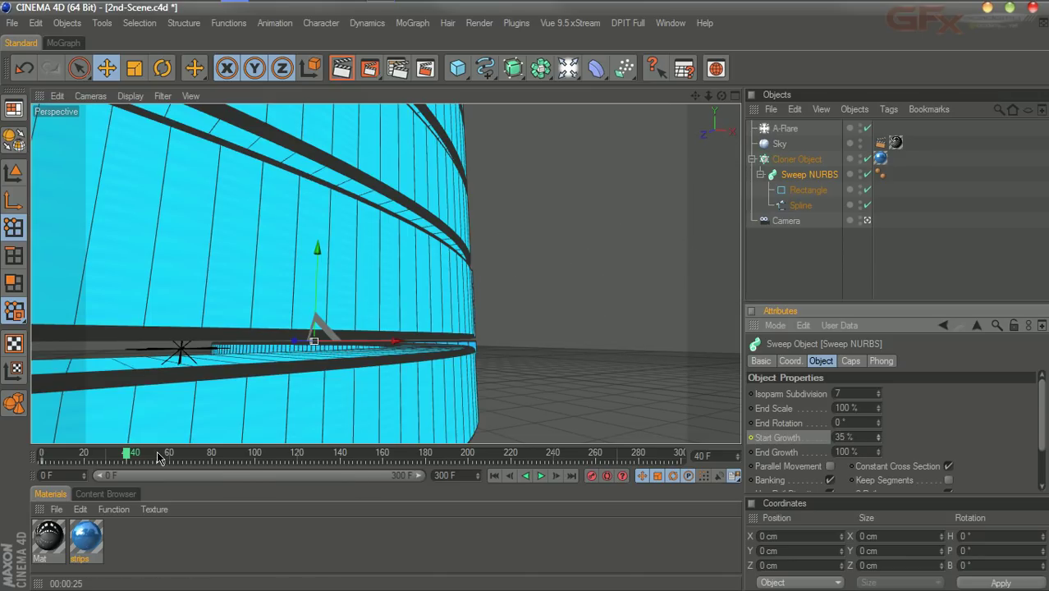
mouse_move(161, 454)
left_mouse_down()
mouse_move(139, 455)
mouse_move(172, 458)
left_mouse_up()
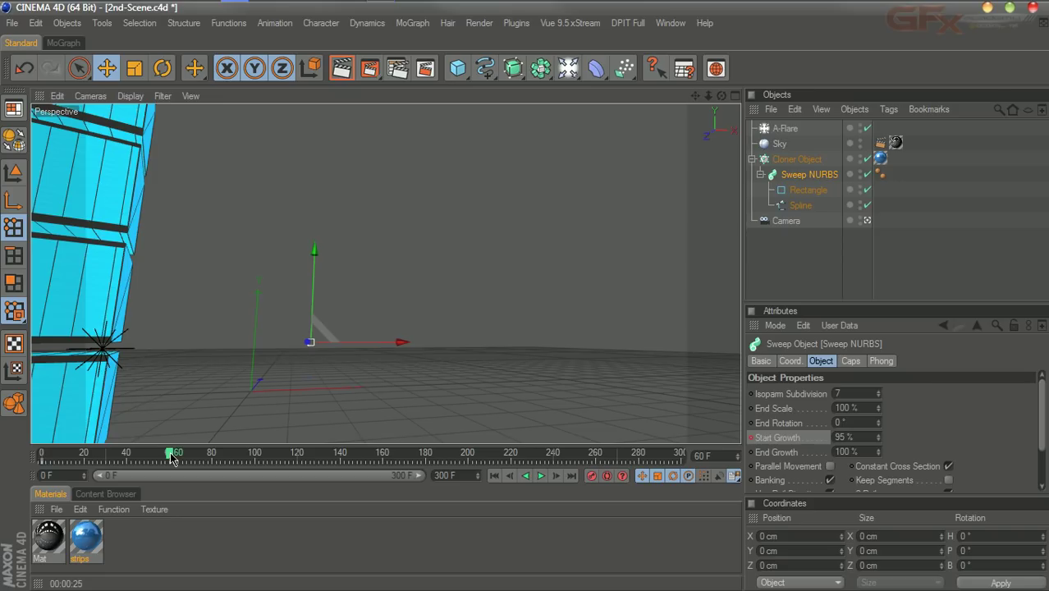
left_click_drag(879, 450, 879, 446)
left_click_drag(800, 446, 747, 444)
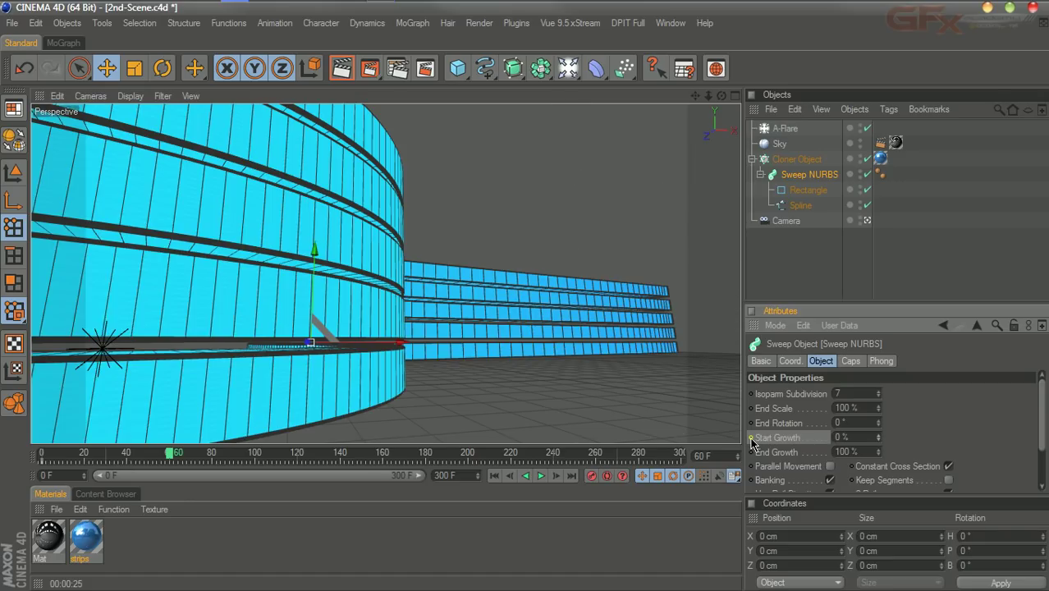
left_click_drag(170, 456, 33, 458)
left_click(541, 476)
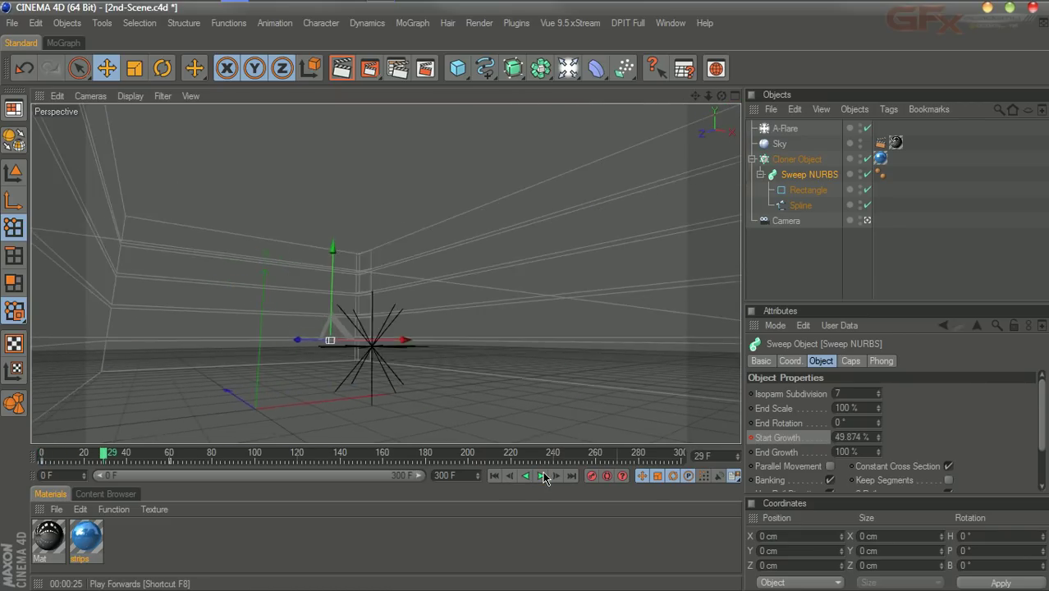
Play the animation in stages up to about frame 98 to check the strips' growth against the camera and light
left_click(543, 476)
left_click(543, 476)
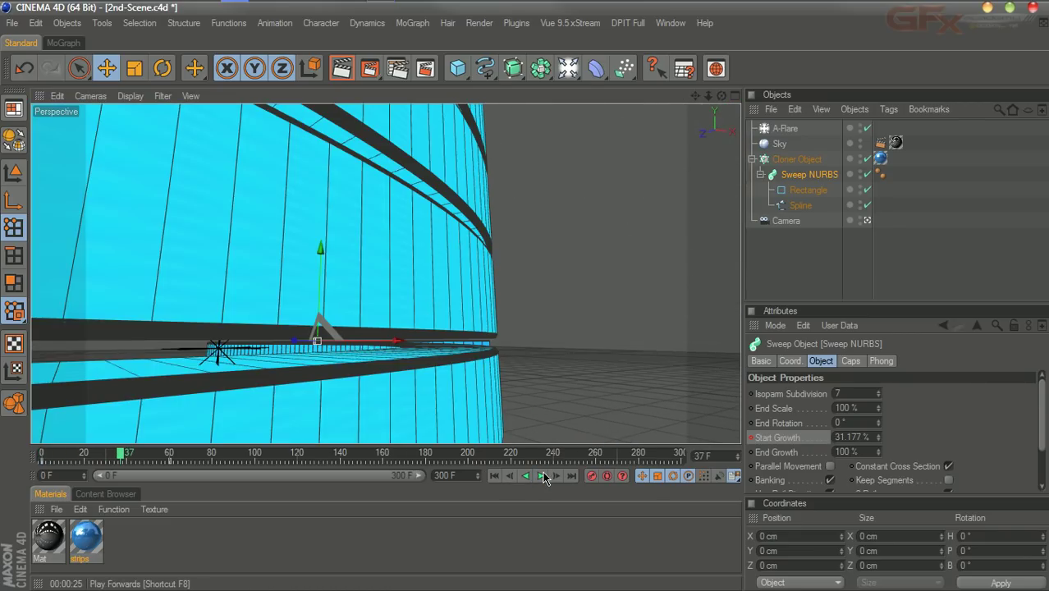
left_click(543, 476)
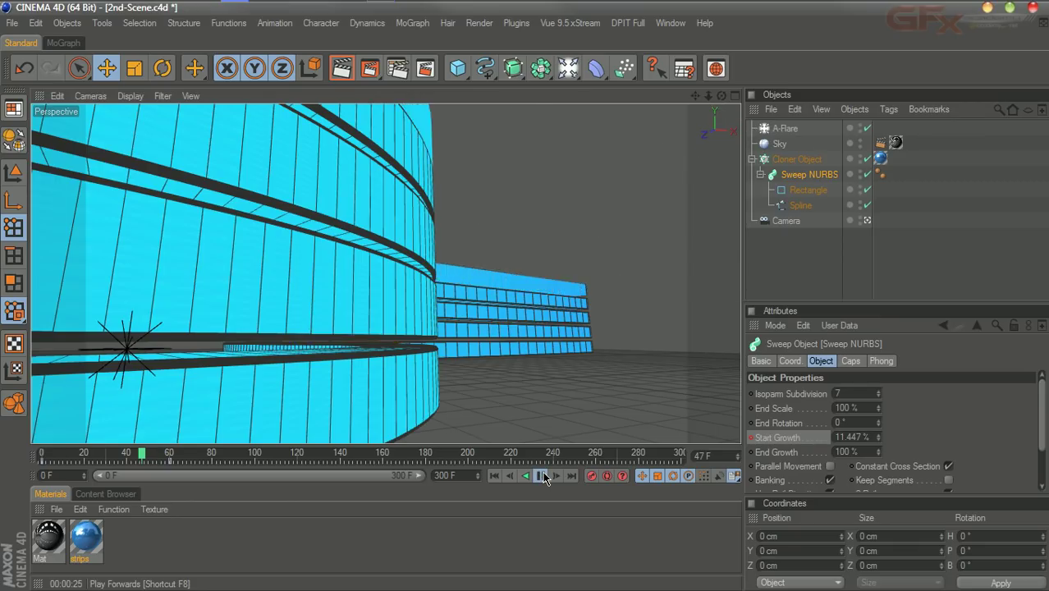
left_click(543, 476)
left_click(542, 476)
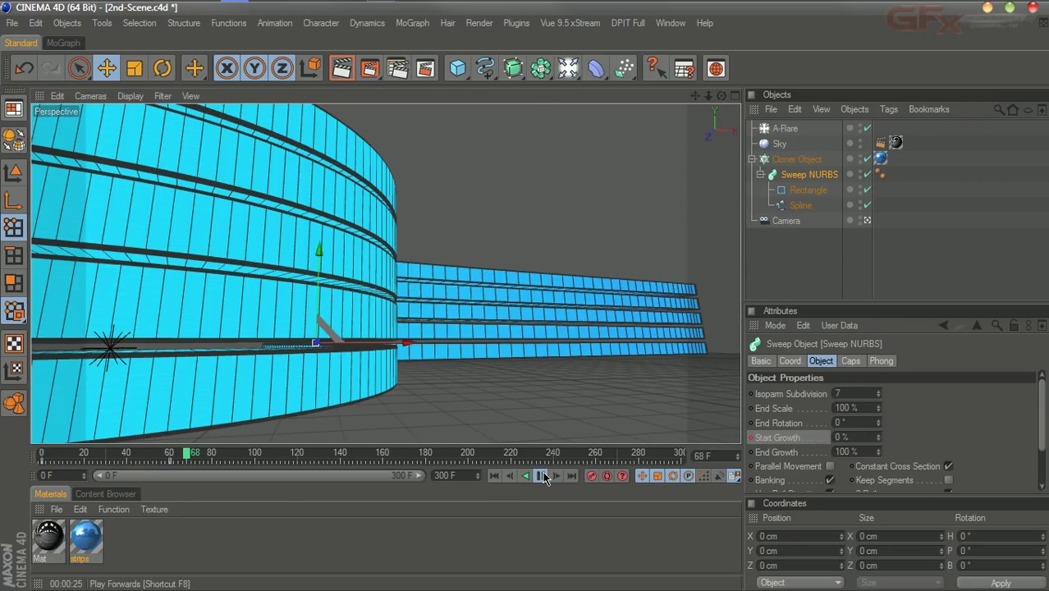
left_click(543, 476)
left_click(543, 476)
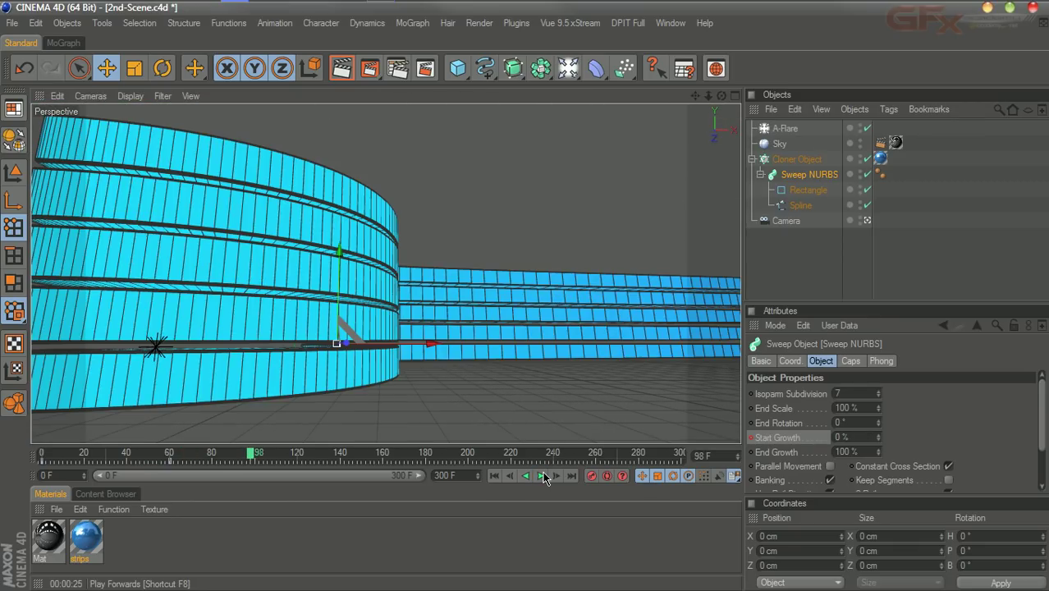
Preview-render the Perspective view at frames 13, 22, 37 and 76
left_click_drag(253, 453, 69, 457)
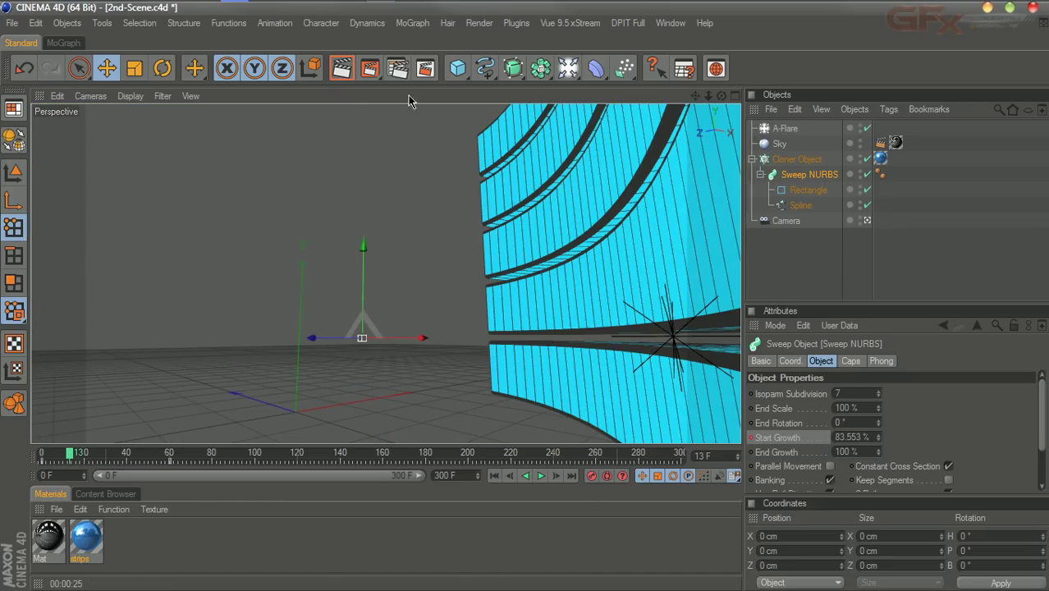
left_click(344, 76)
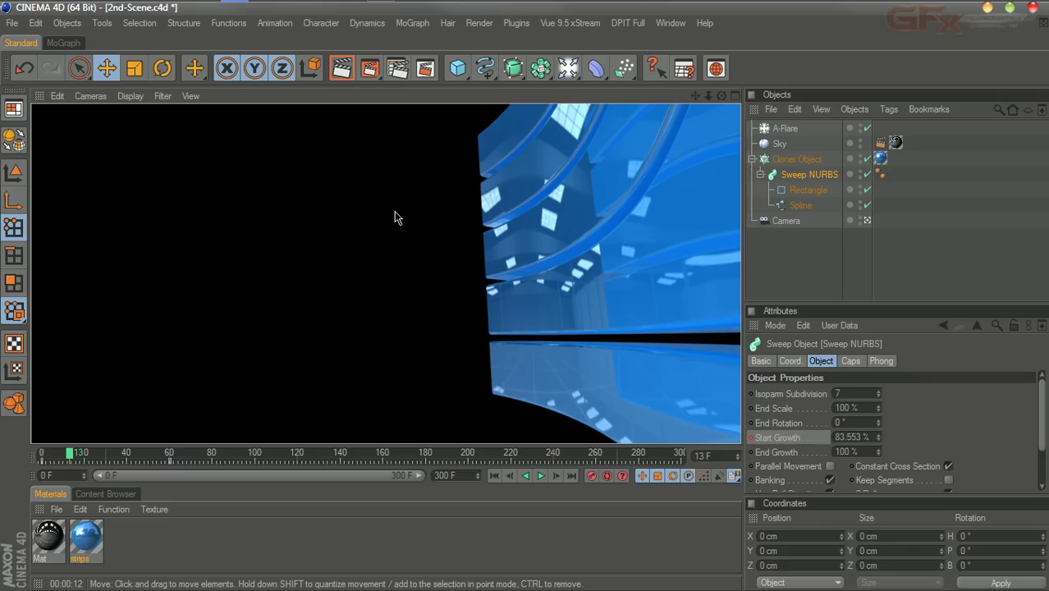
left_click_drag(70, 458, 88, 454)
left_click(344, 72)
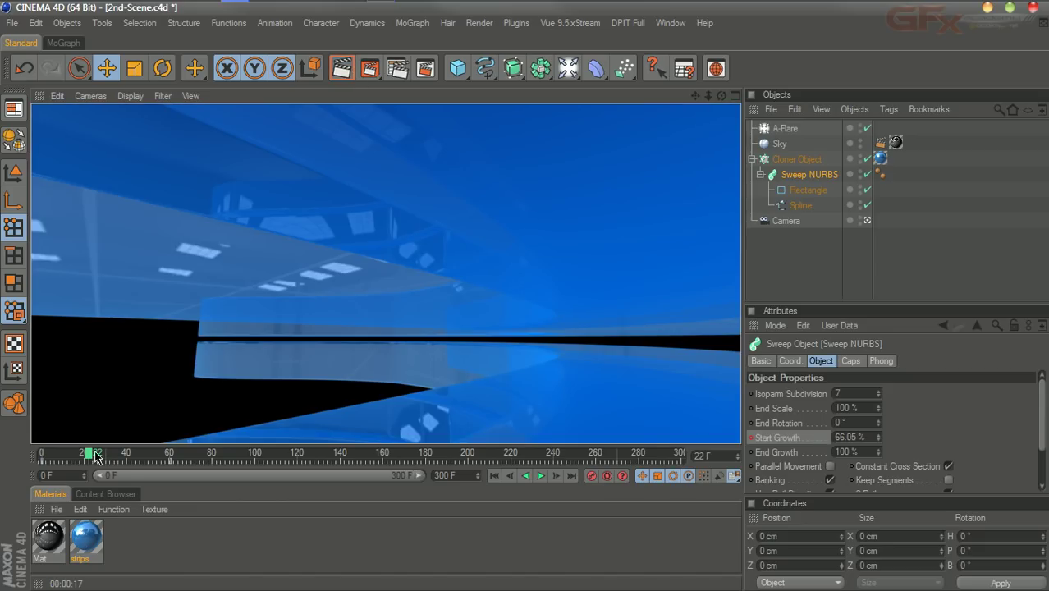
left_click_drag(95, 456, 121, 457)
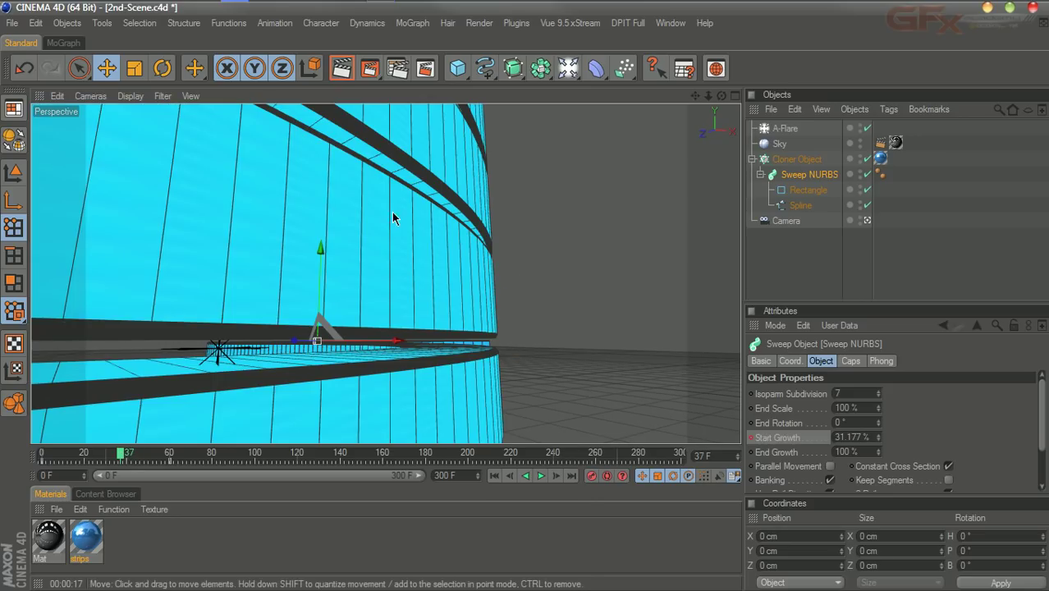
left_click(341, 68)
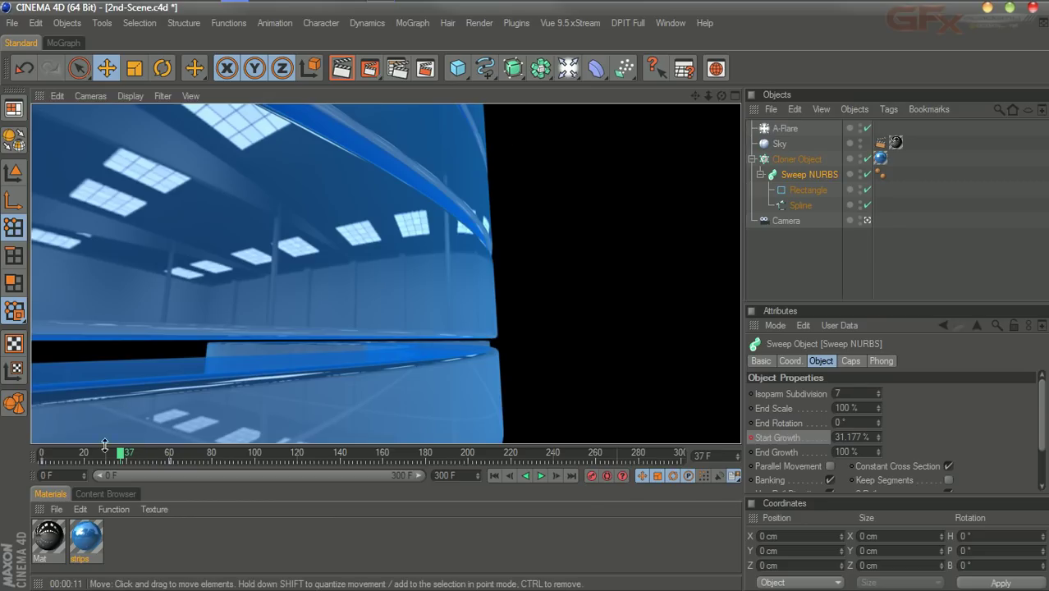
left_click_drag(131, 455, 205, 458)
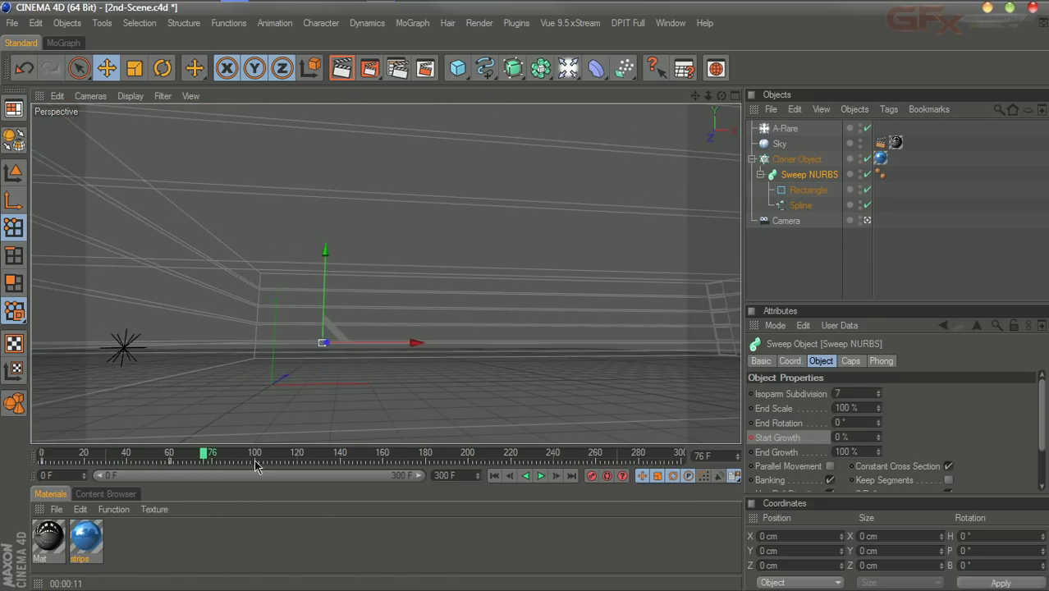
key("ctrl+r")
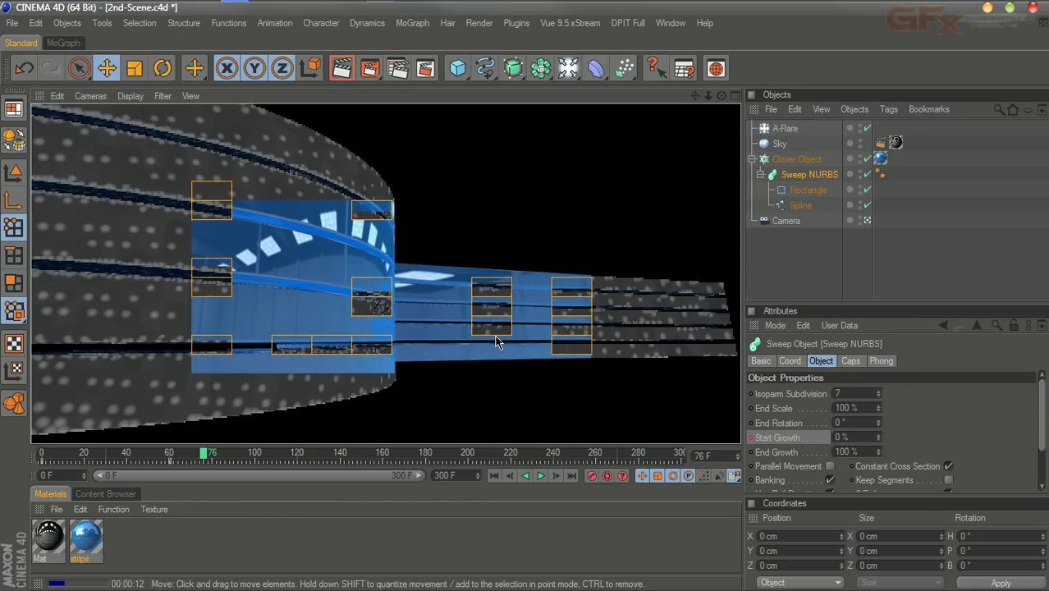
left_click(463, 244)
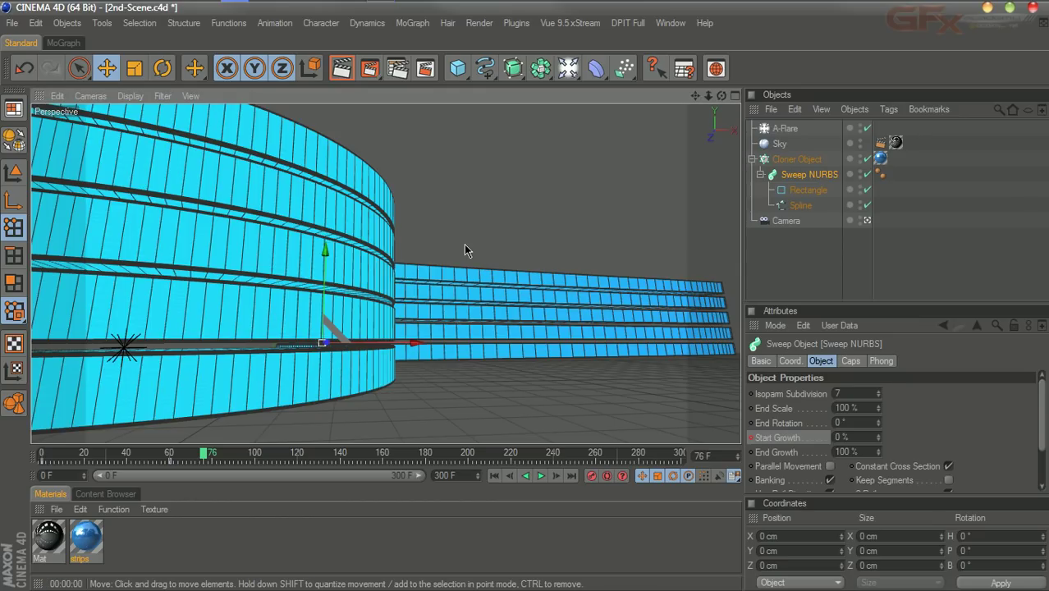
Move the current time back to frame 60
mouse_move(204, 454)
left_mouse_down()
mouse_move(146, 455)
mouse_move(214, 458)
mouse_move(152, 463)
left_mouse_up()
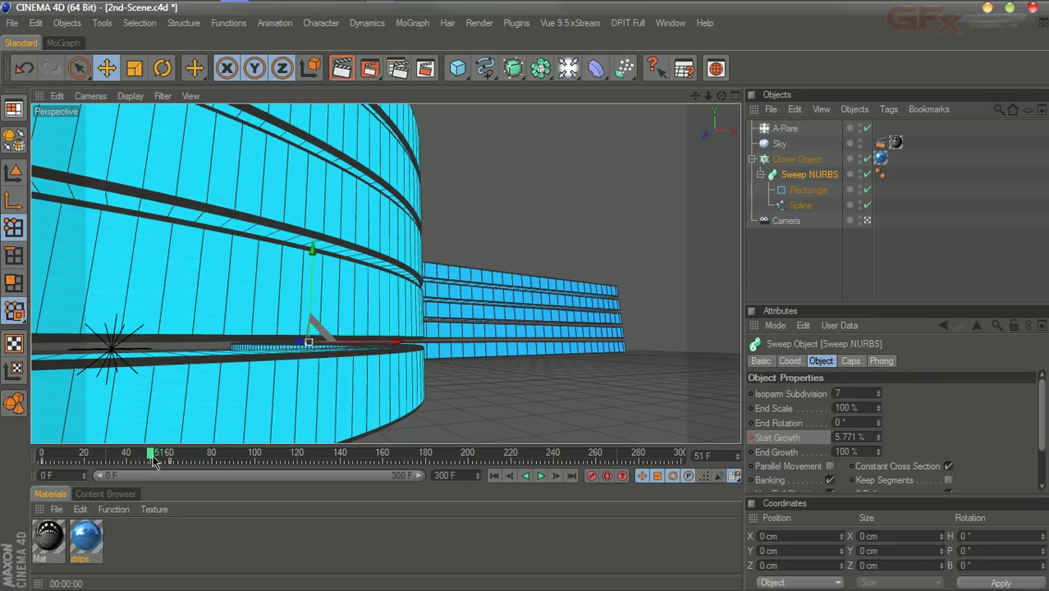
left_click(509, 477)
left_click(555, 477)
left_click(556, 478)
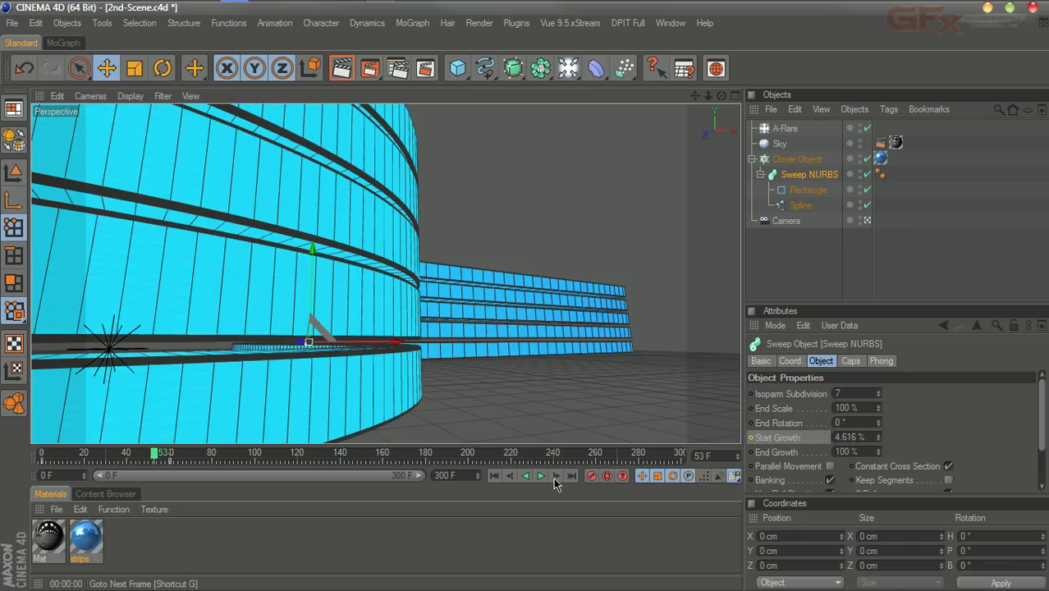
left_click(555, 478)
left_click(555, 478)
left_click(555, 478)
left_click(555, 477)
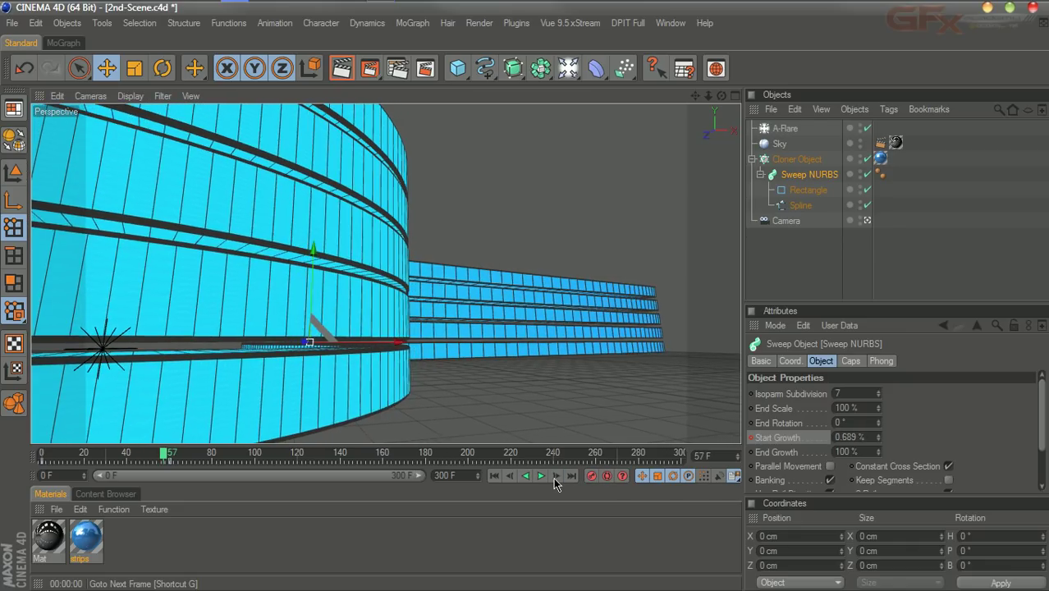
left_click(555, 478)
left_click(555, 478)
left_click(555, 477)
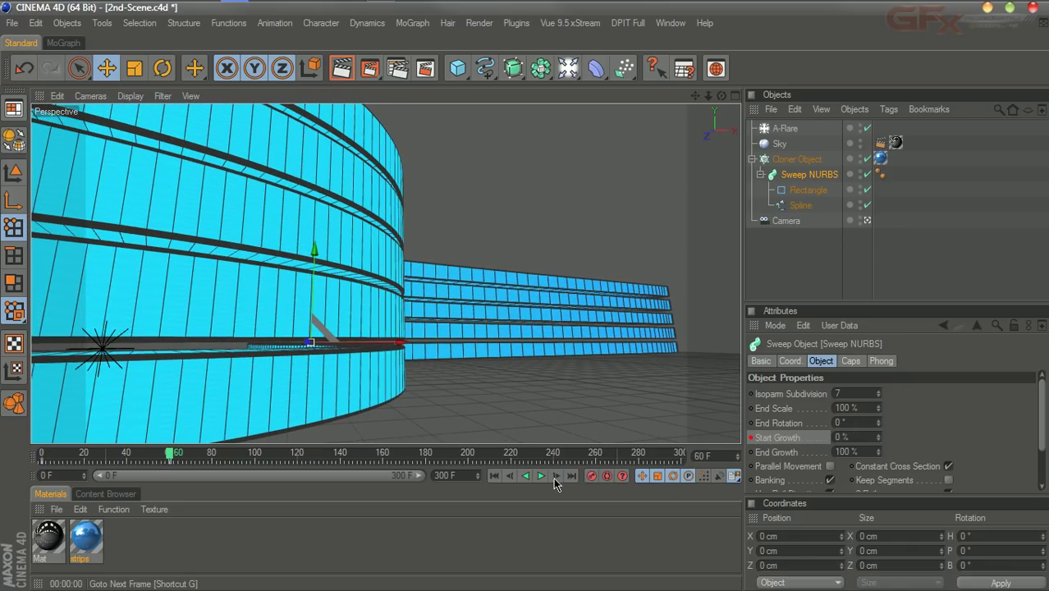
Duplicate the sweep's Spline to the top level of the hierarchy and raise the copy above the strips to about Y 554 cm
left_click(796, 207)
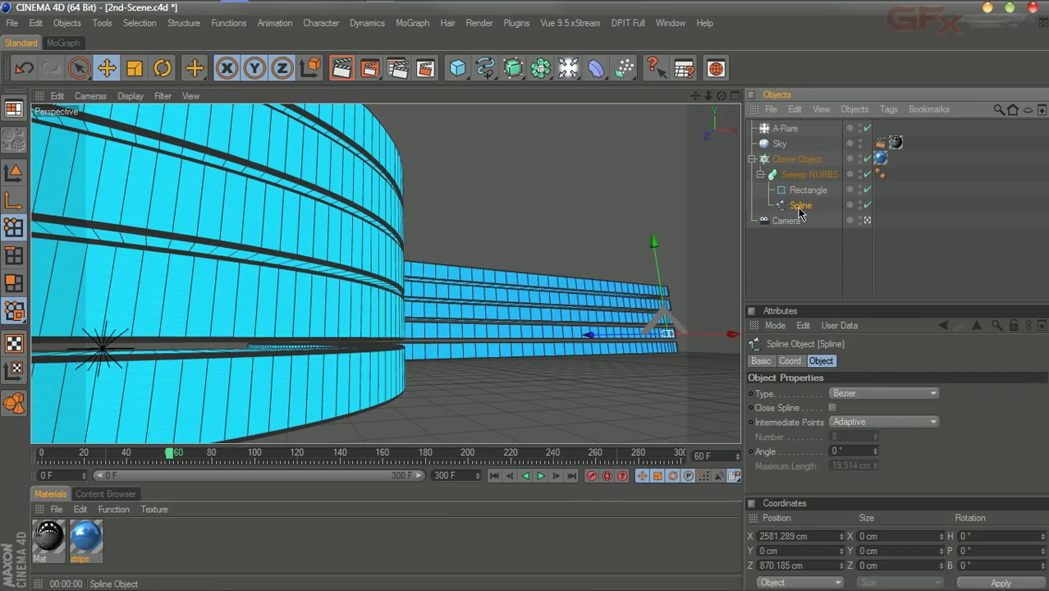
left_click_drag(799, 210, 800, 200, "ctrl")
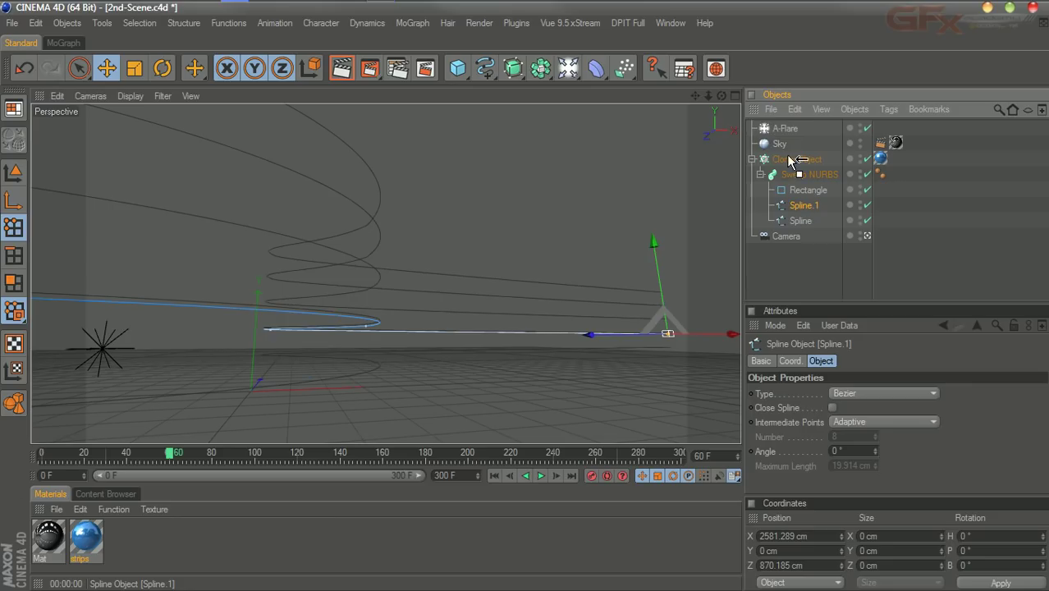
left_click_drag(790, 129, 790, 126, "ctrl")
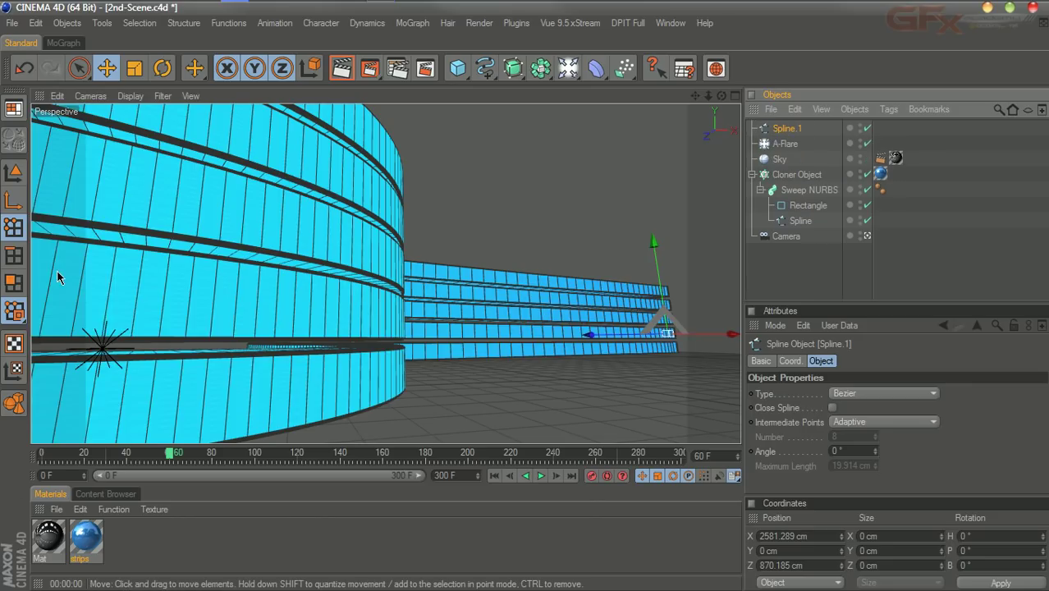
left_click(14, 173)
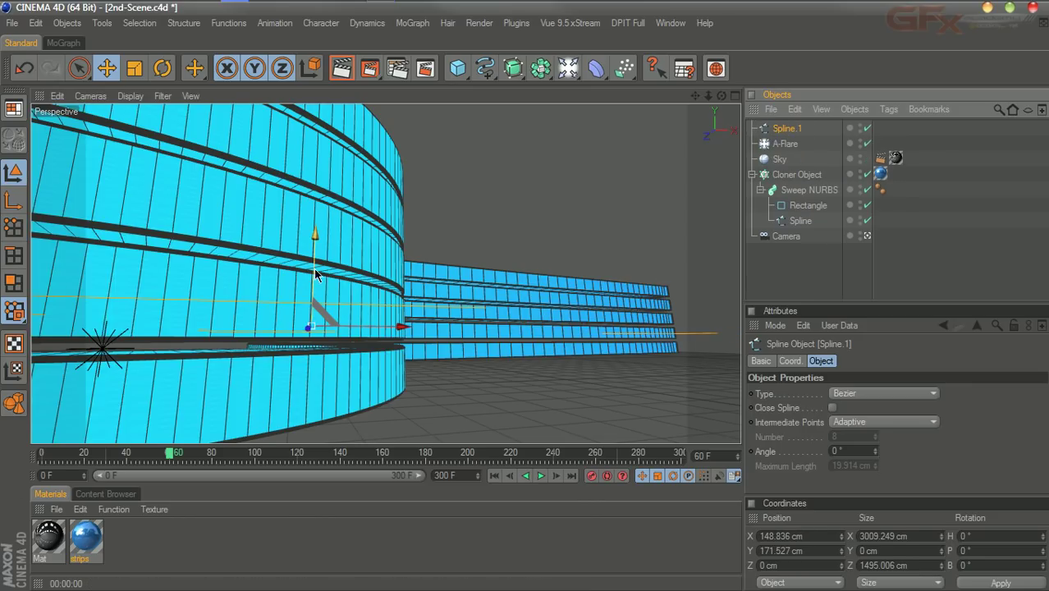
left_click_drag(313, 267, 317, 192)
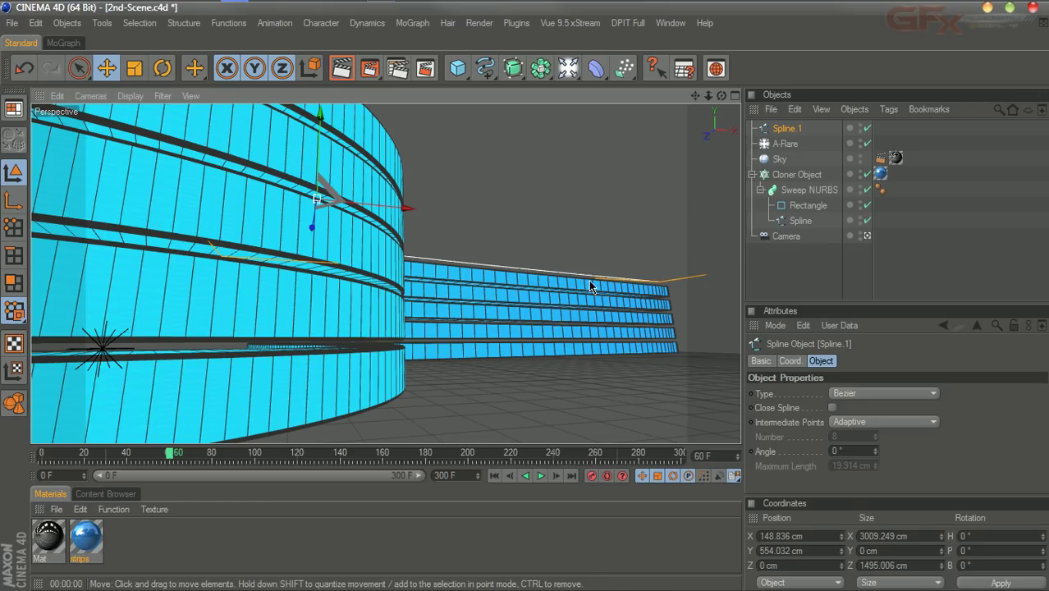
Add a new light object and rename it B-Light
left_click_drag(568, 68, 593, 92)
double_click(783, 129)
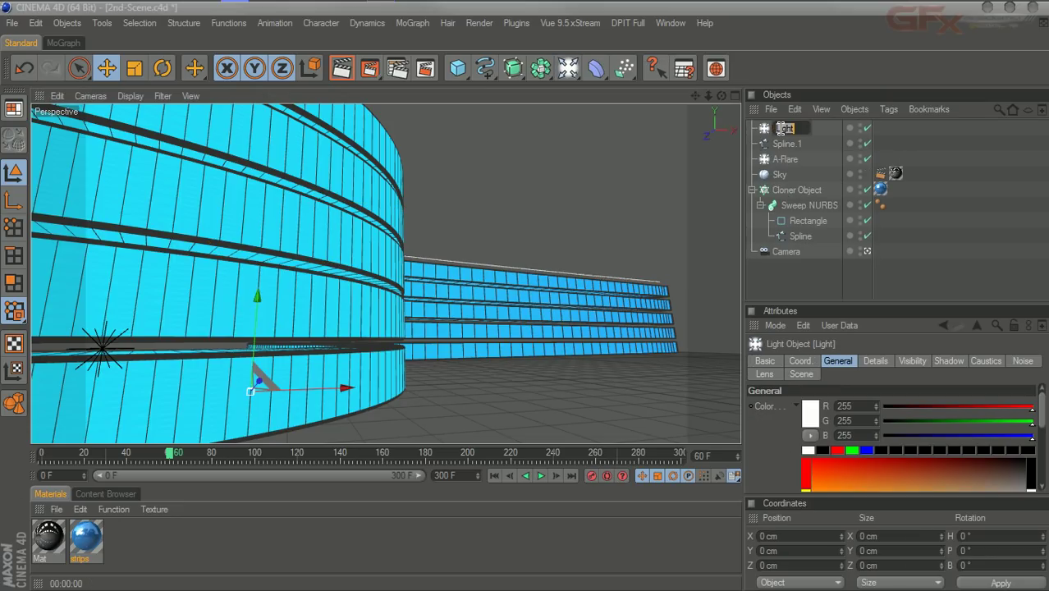
type("B")
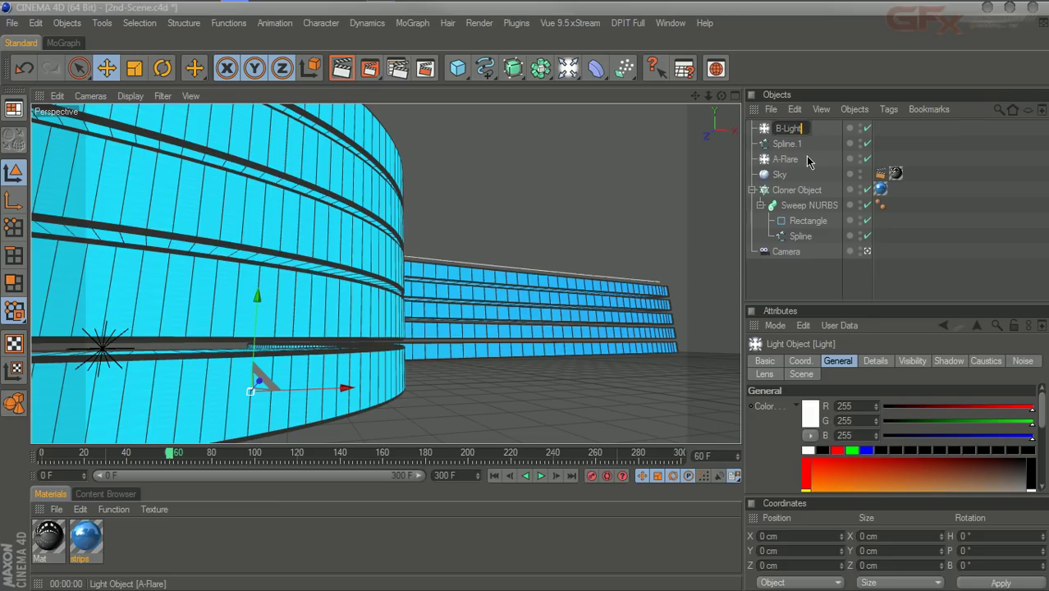
type("-Light")
key("Return")
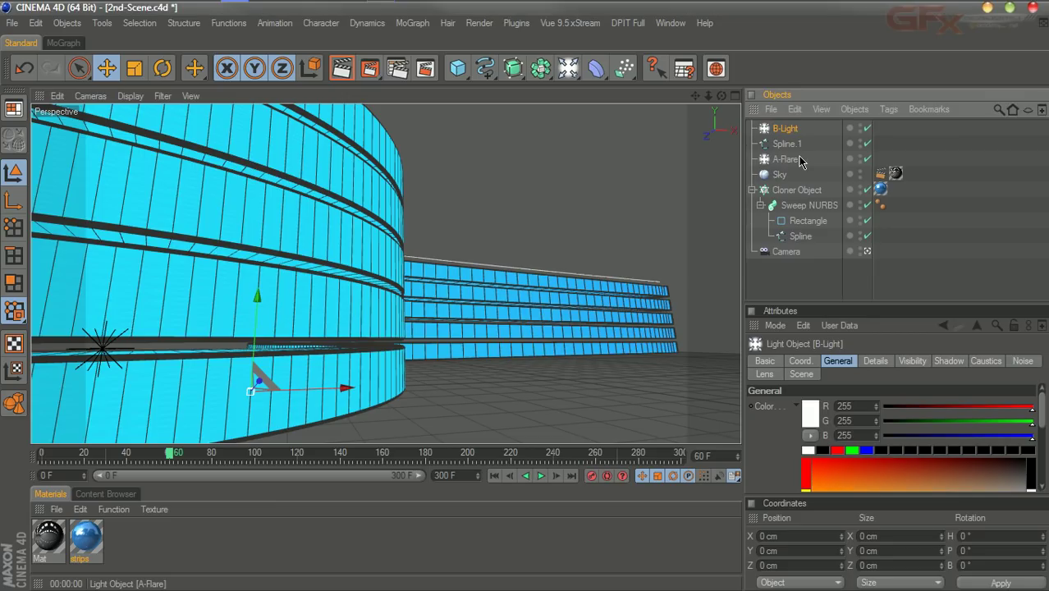
Give B-Light an Align To Spline tag with Spline.1 as its Spline Path and try out its Position along the path
right_click(785, 129)
mouse_move(815, 25)
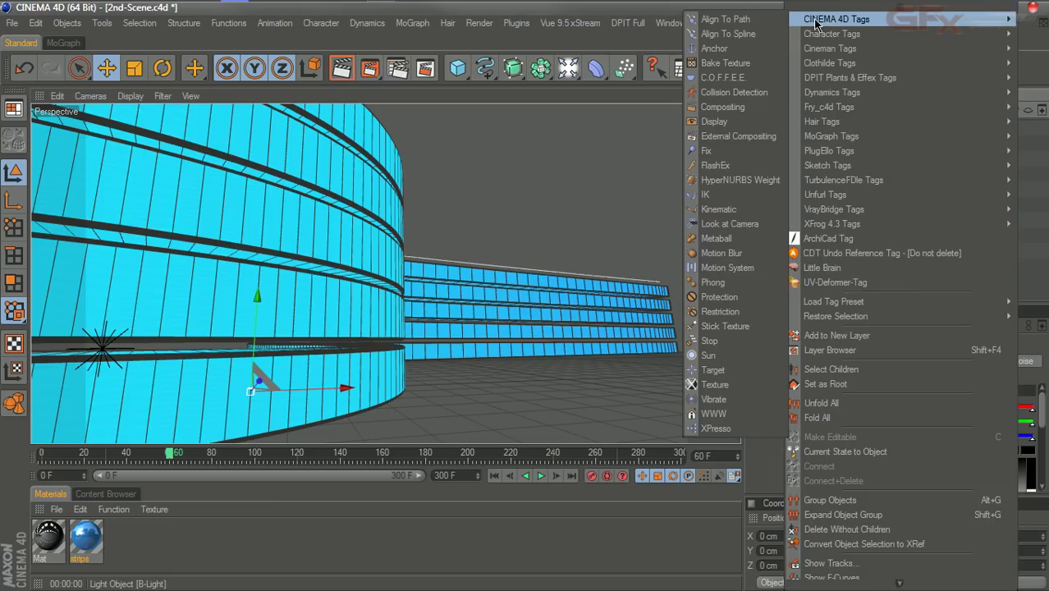
left_click(741, 34)
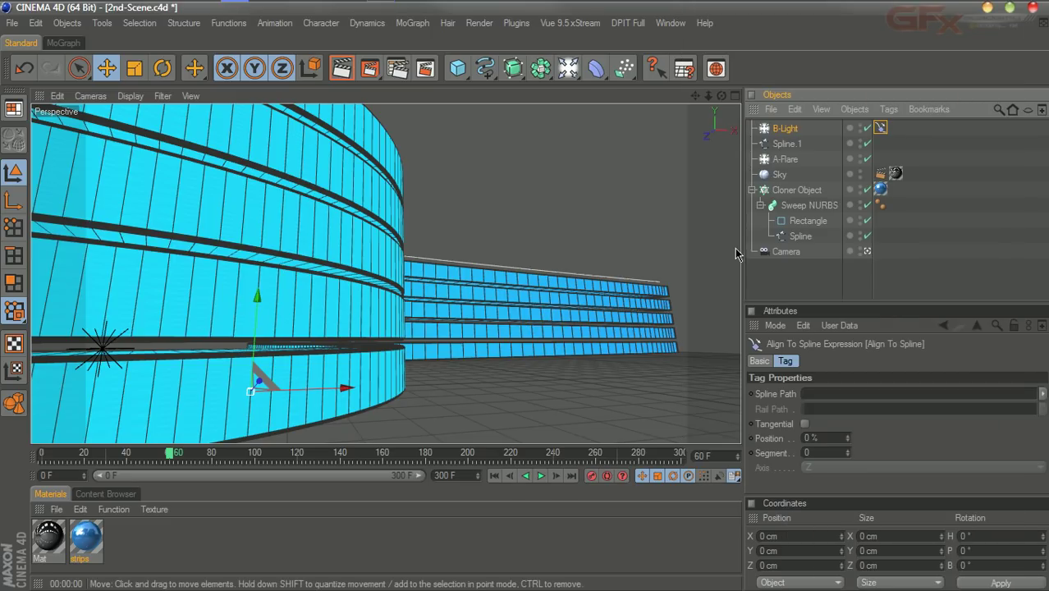
left_click_drag(785, 146, 821, 396)
mouse_move(856, 437)
left_mouse_down()
mouse_move(895, 434)
mouse_move(858, 441)
left_mouse_up()
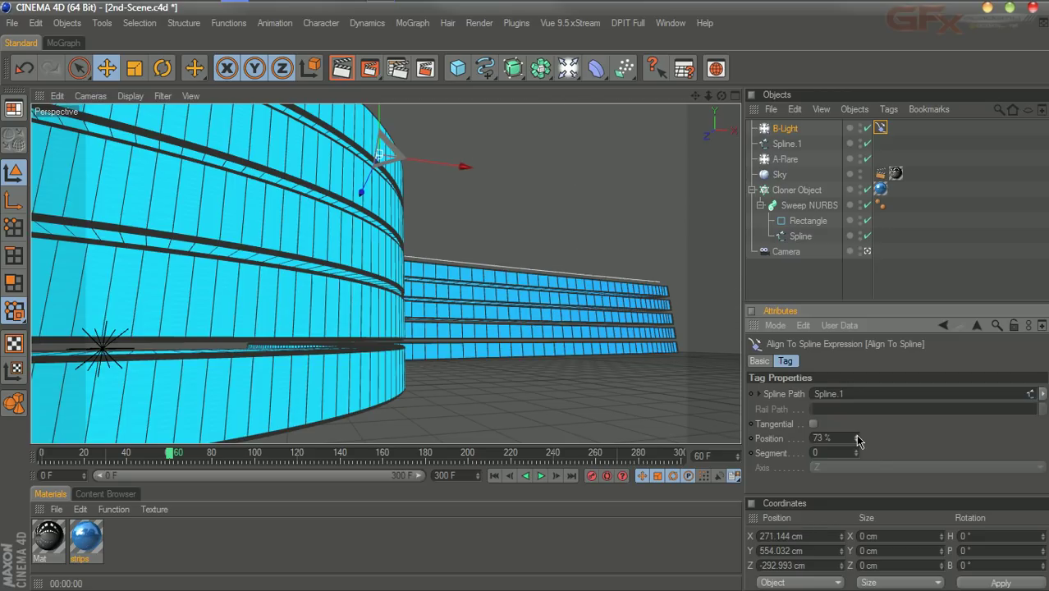
Shift Spline.1 slightly outward from the strips in the Top view, to about X 212 cm and Z -21 cm
left_click(787, 143)
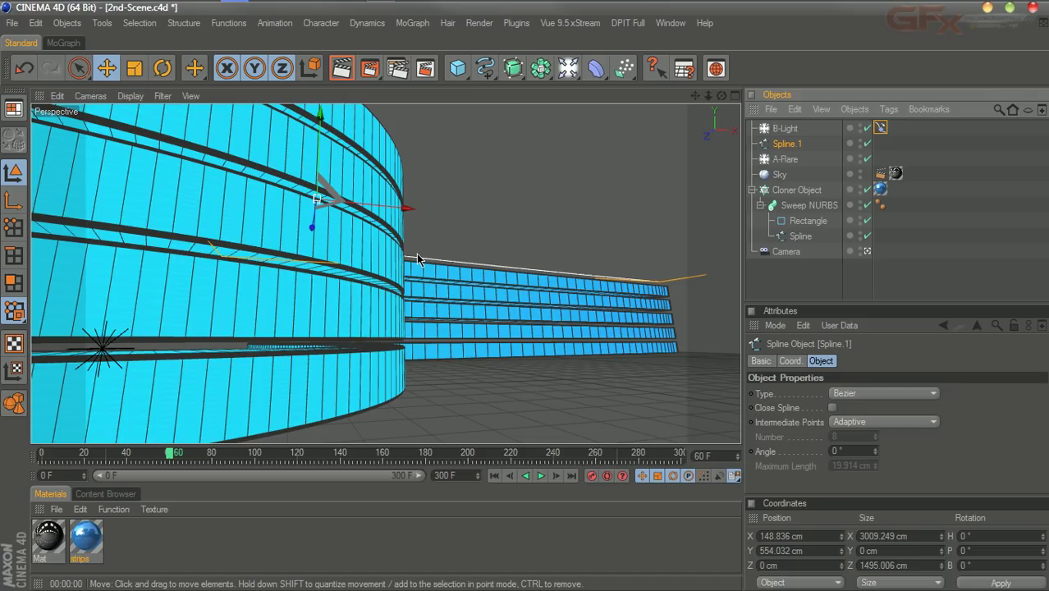
left_click(735, 97)
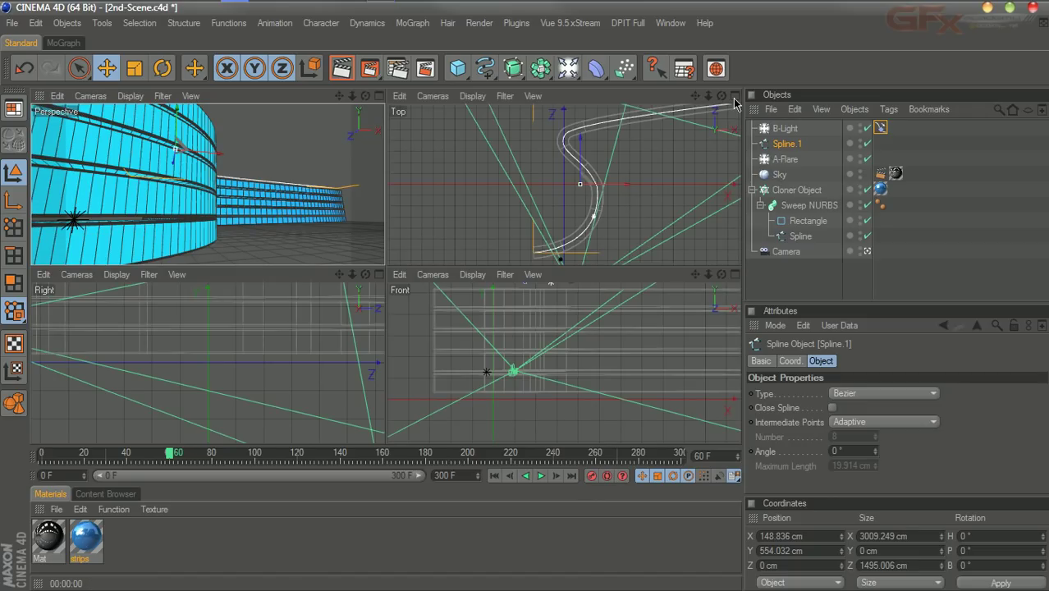
mouse_move(624, 183)
left_mouse_down()
mouse_move(591, 163)
mouse_move(611, 191)
left_mouse_up()
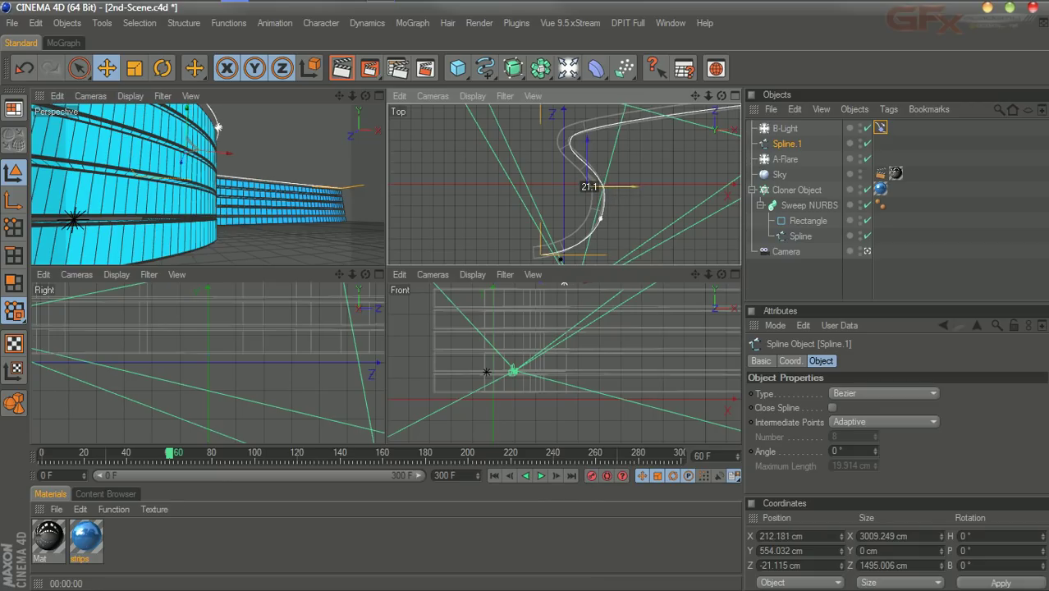
key("F1")
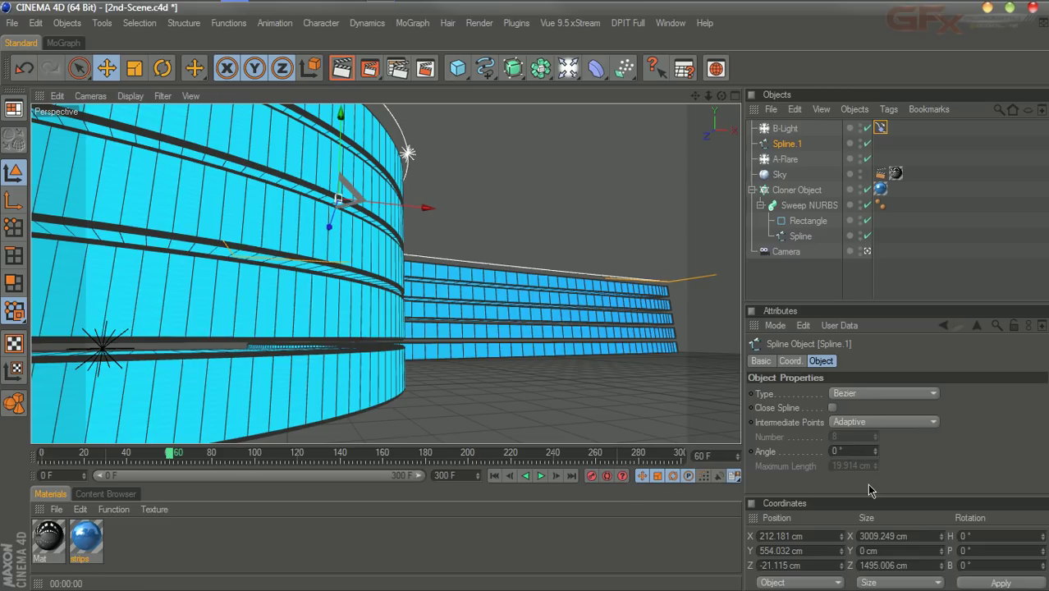
Reset B-Light's Align To Spline Position to 0% and keyframe it on frame 60
left_click(880, 128)
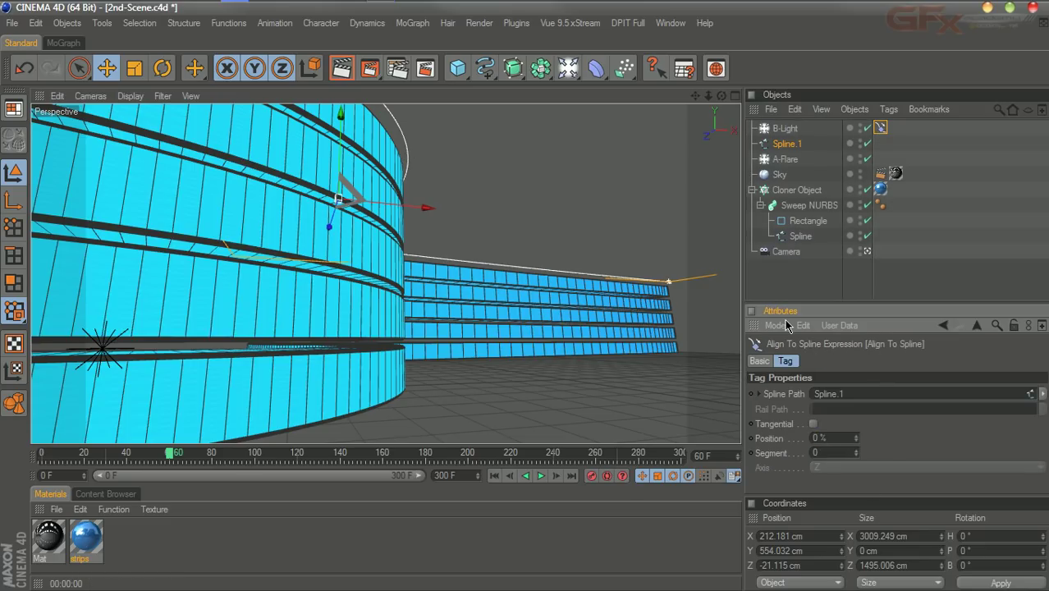
left_click(751, 440, "ctrl")
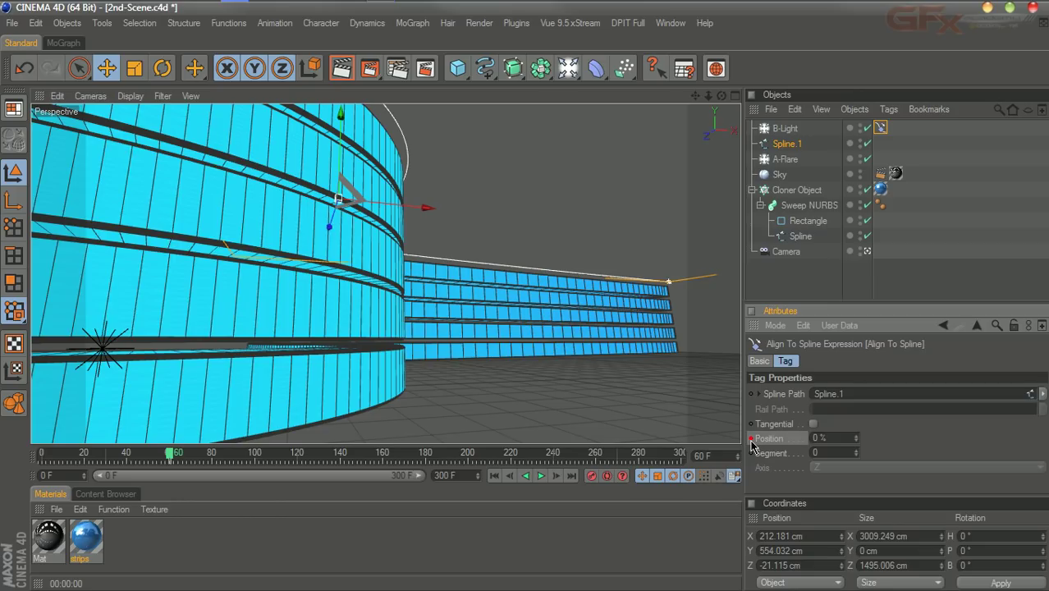
Keyframe B-Light's Align To Spline Position at 90% on frame 140 and enable the tag's Tangential option
left_click_drag(169, 457, 343, 464)
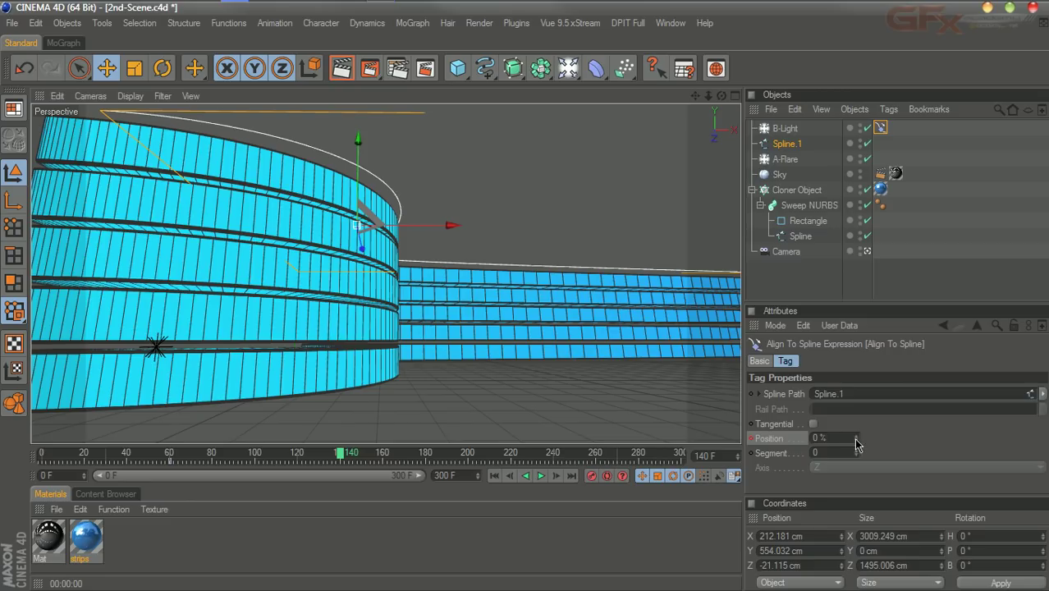
left_click(855, 437)
left_click(856, 437)
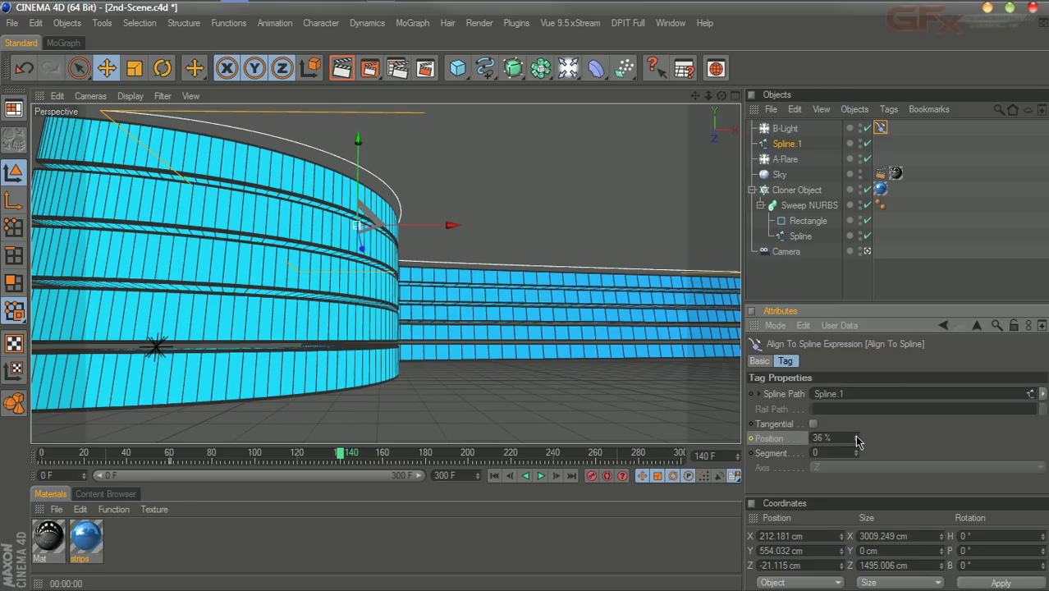
left_click(856, 437)
left_click(856, 439)
left_click(856, 437)
left_click(856, 438)
left_click(856, 438)
left_click(856, 439)
left_click(750, 439)
left_click(813, 424)
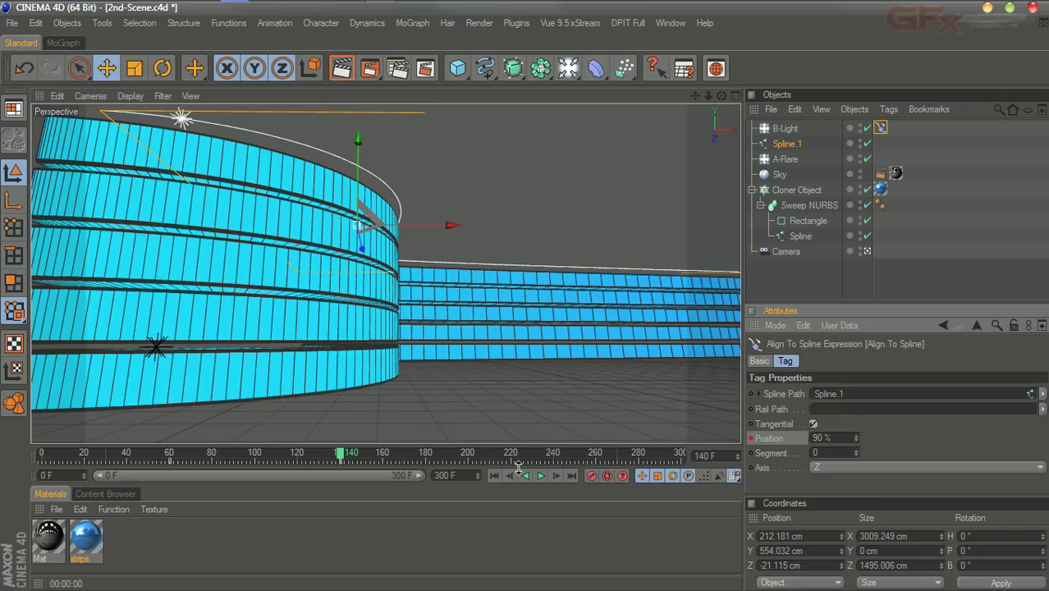
Preview B-Light's travel along the spline by scrubbing and playing the animation between its keyframes
left_click_drag(343, 457, 201, 457)
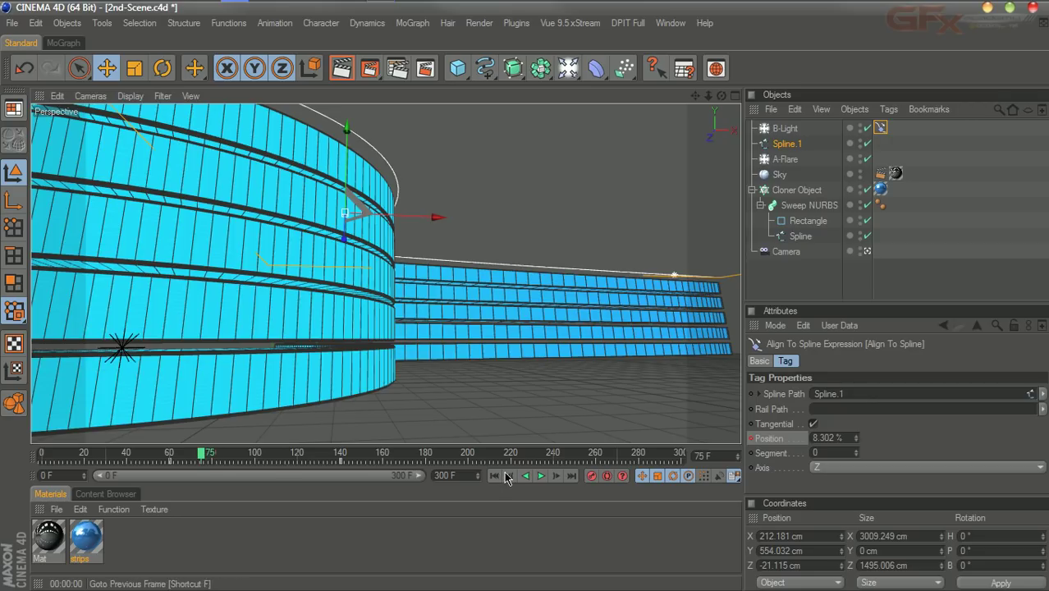
left_click(543, 477)
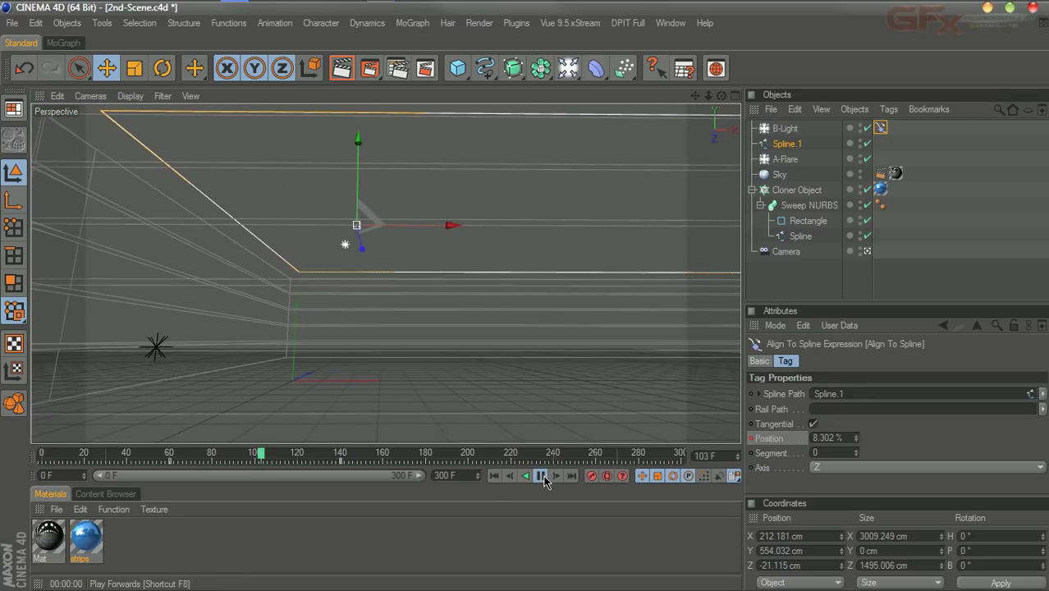
left_click(545, 478)
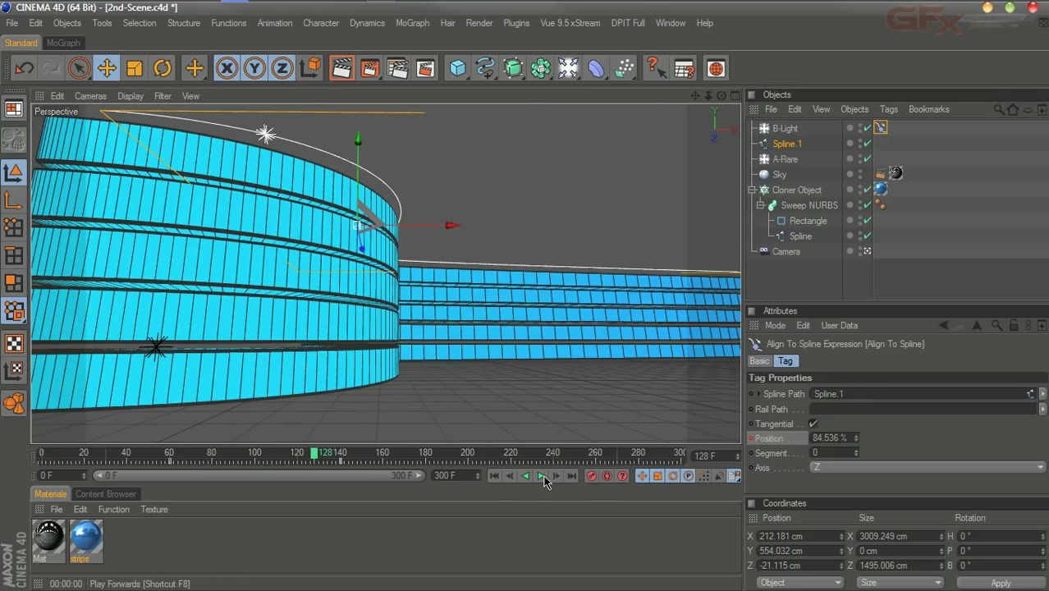
mouse_move(319, 457)
left_mouse_down()
mouse_move(216, 457)
mouse_move(295, 460)
left_mouse_up()
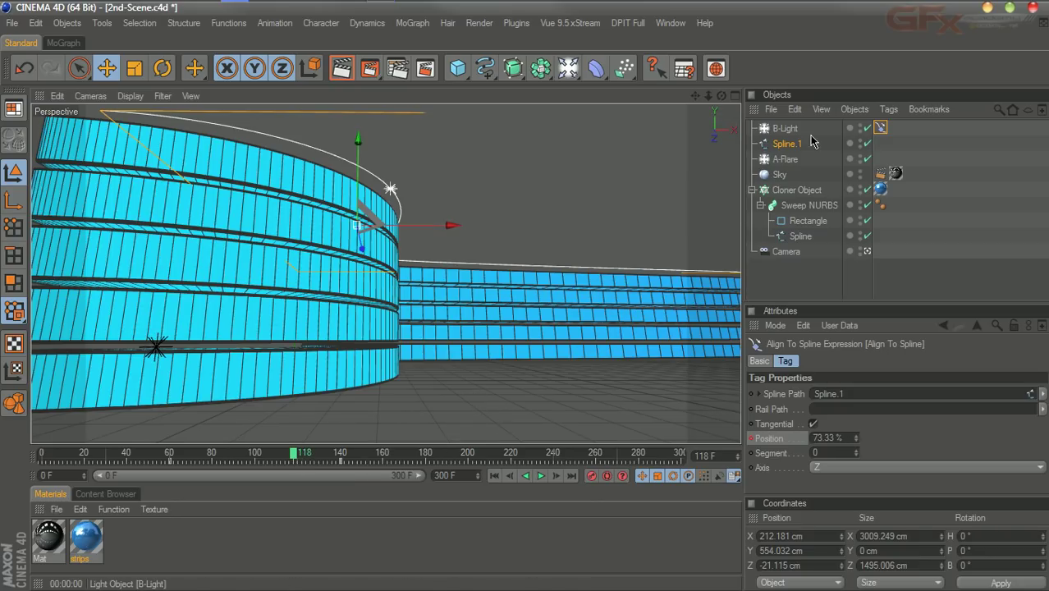
Set B-Light's Intensity to 0% and collapse the Cloner Object's hierarchy
left_click(785, 128)
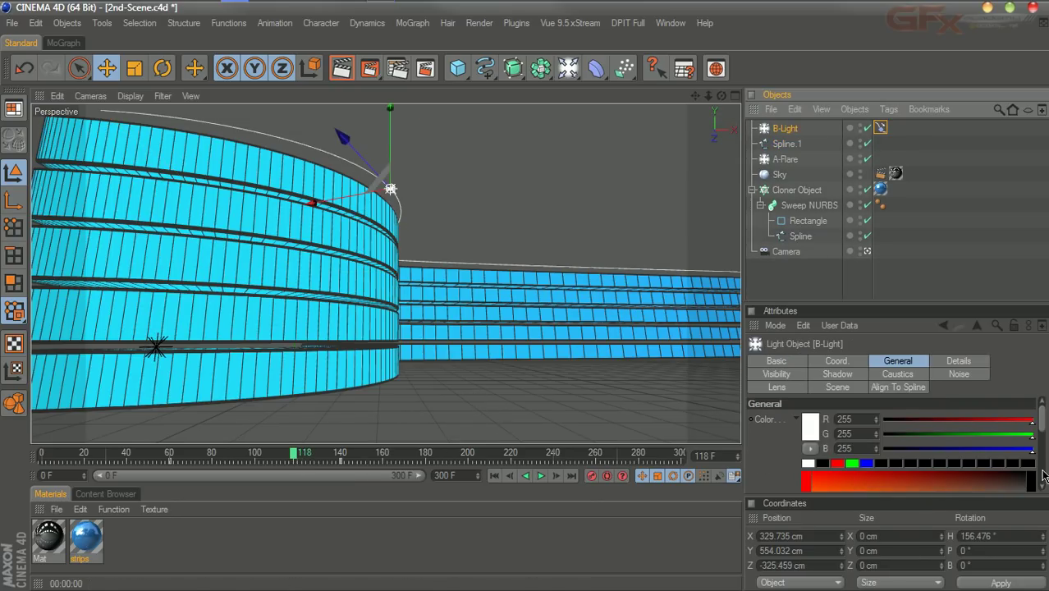
left_click(1043, 476)
left_click_drag(893, 450, 784, 445)
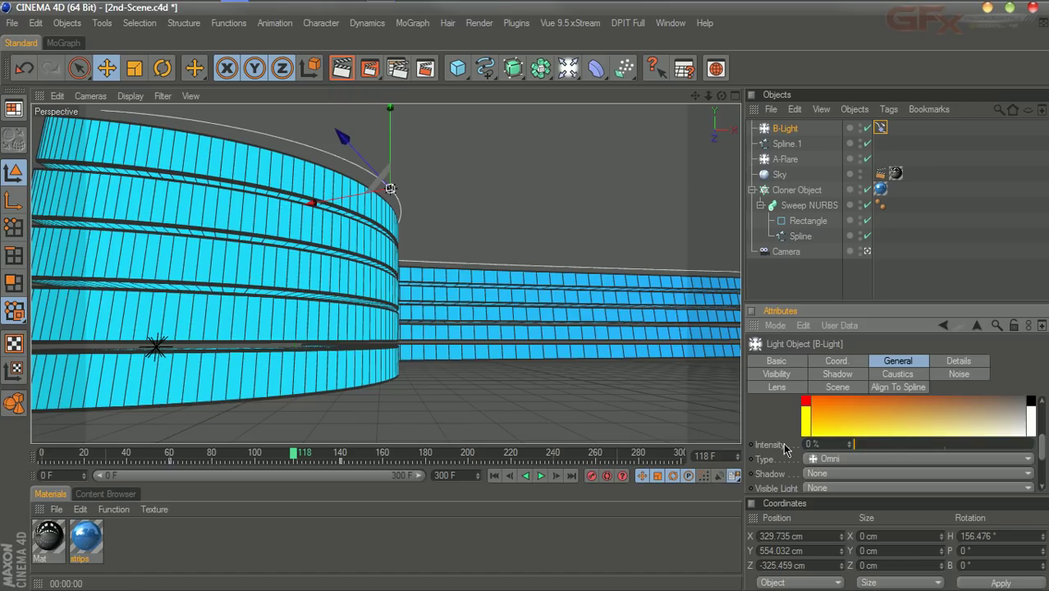
left_click(752, 190)
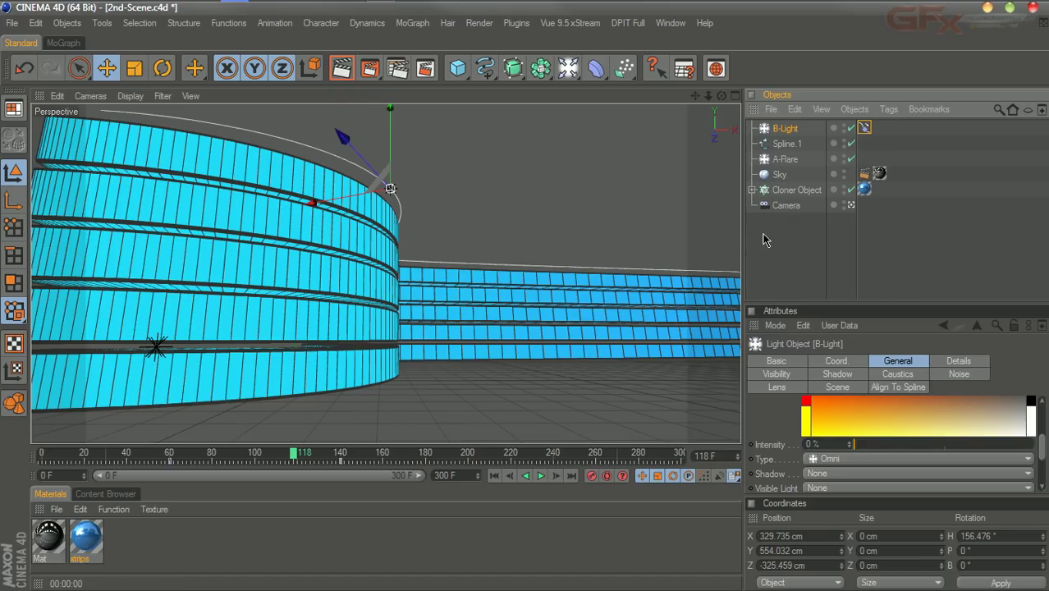
left_click(784, 271)
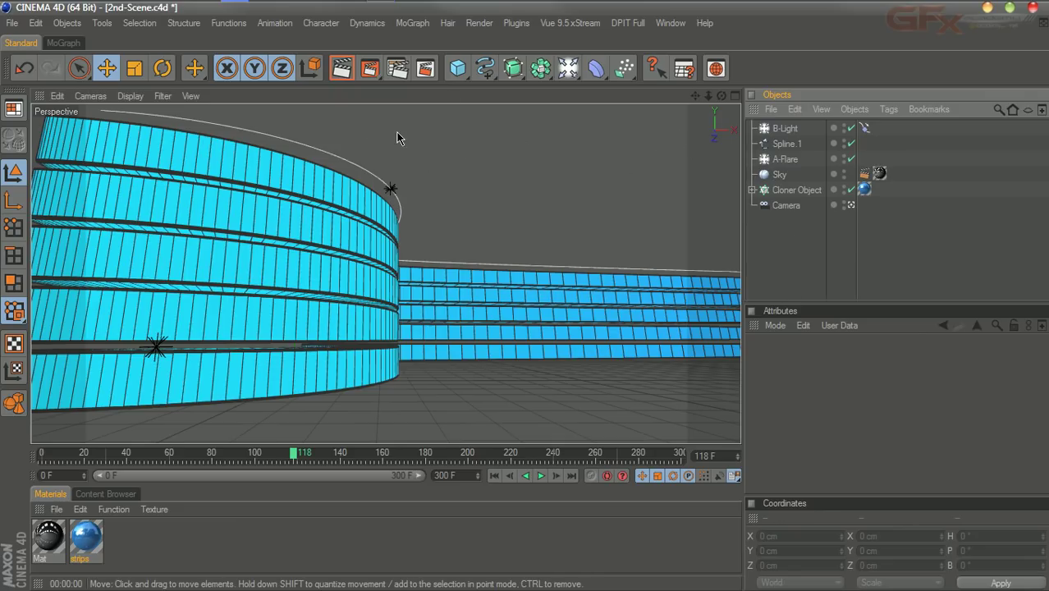
Add a new light and move it behind the strips in the Top view, to about X 1011 cm and Z 902 cm
left_click(734, 97)
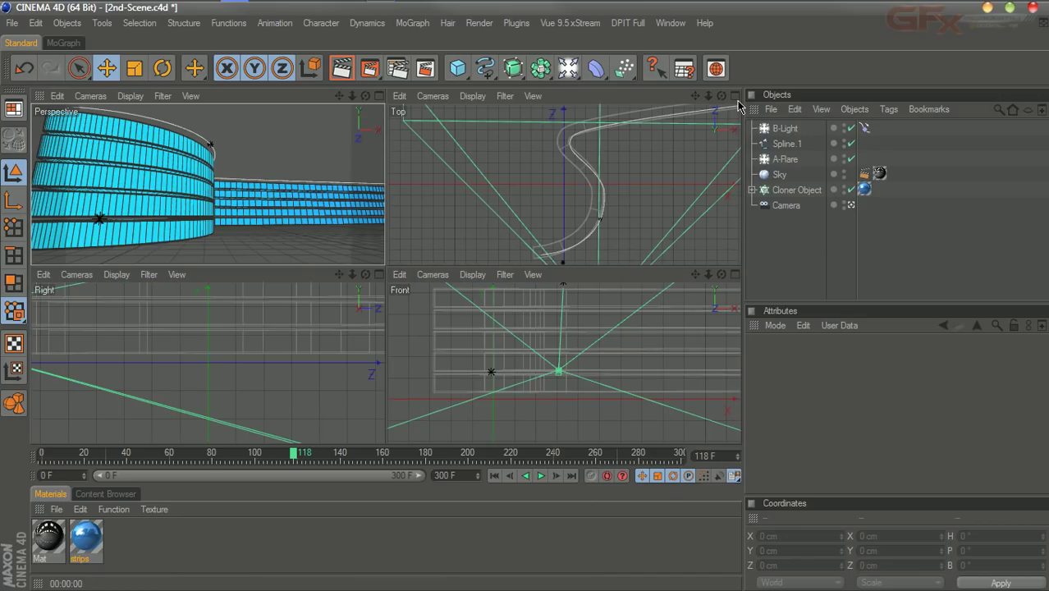
left_click_drag(568, 68, 596, 87)
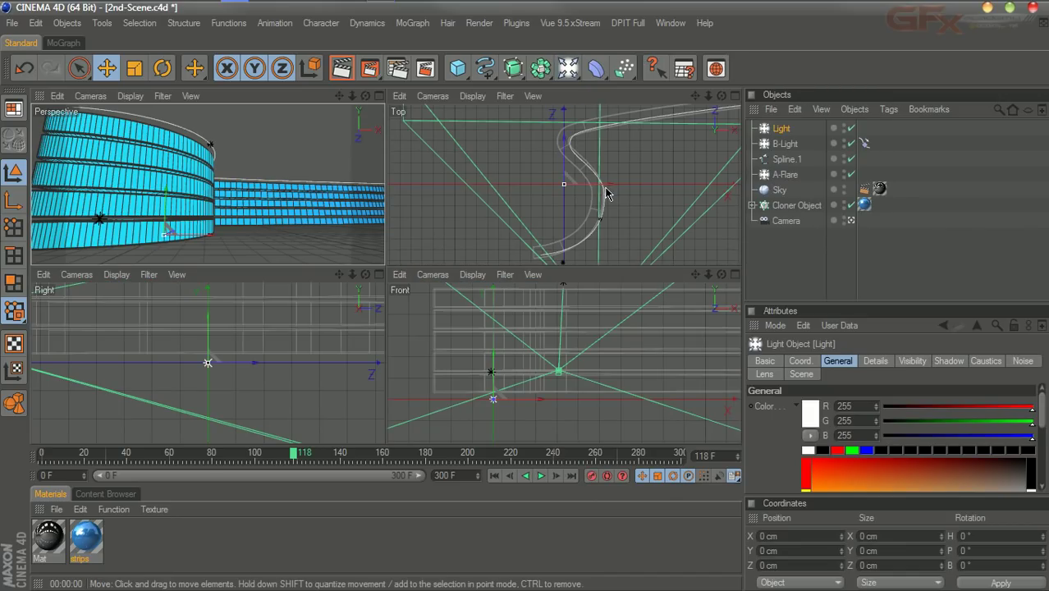
scroll(634, 238, "down", 2)
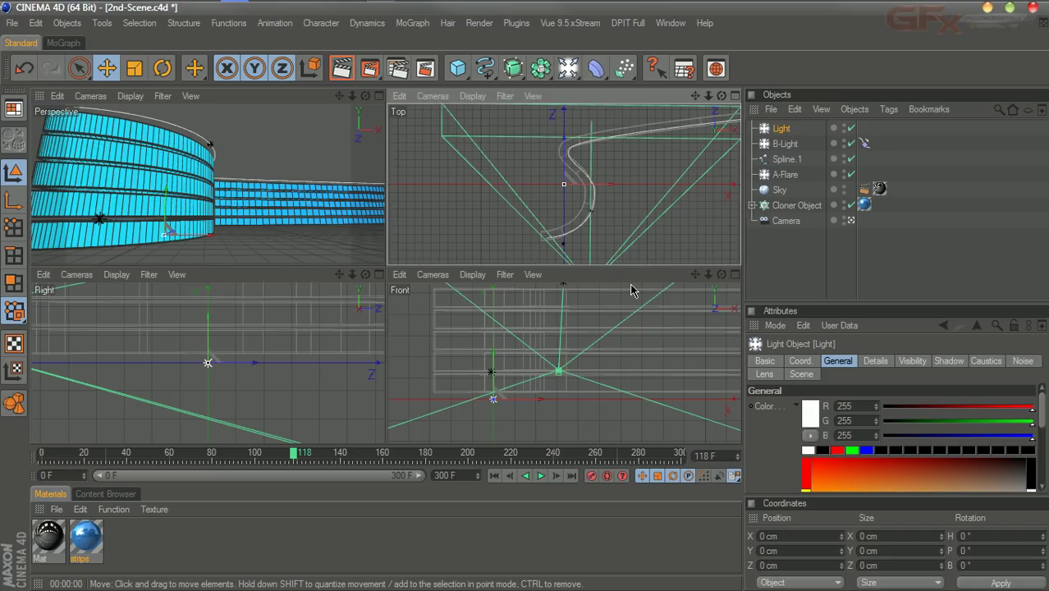
scroll(632, 292, "down", 2)
scroll(632, 292, "down", 1)
scroll(645, 174, "up", 2)
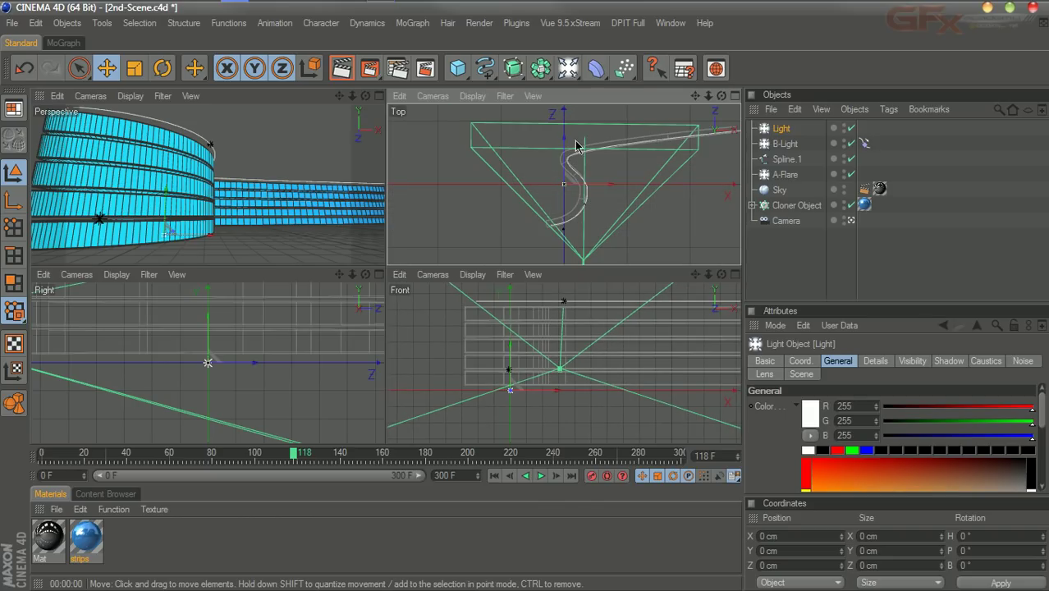
left_click_drag(563, 134, 624, 101)
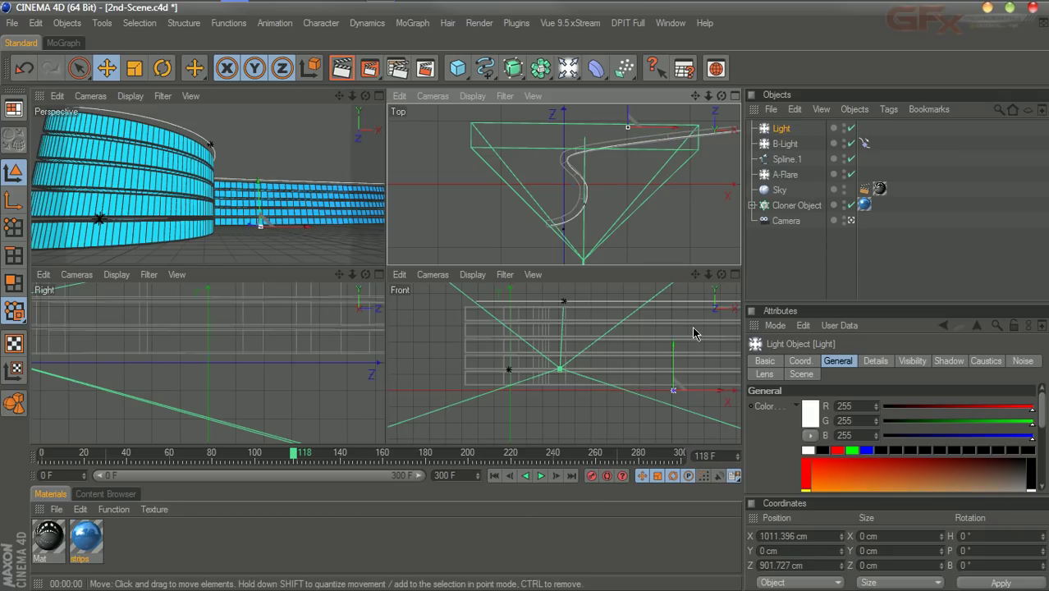
Move the new light up and outward in the Front view, to about X 1896 cm and Y 1151 cm
mouse_move(676, 352)
left_mouse_down()
mouse_move(675, 279)
mouse_move(692, 346)
left_mouse_up()
left_click_drag(695, 275, 630, 347)
left_click_drag(630, 392, 737, 329)
left_click(380, 96)
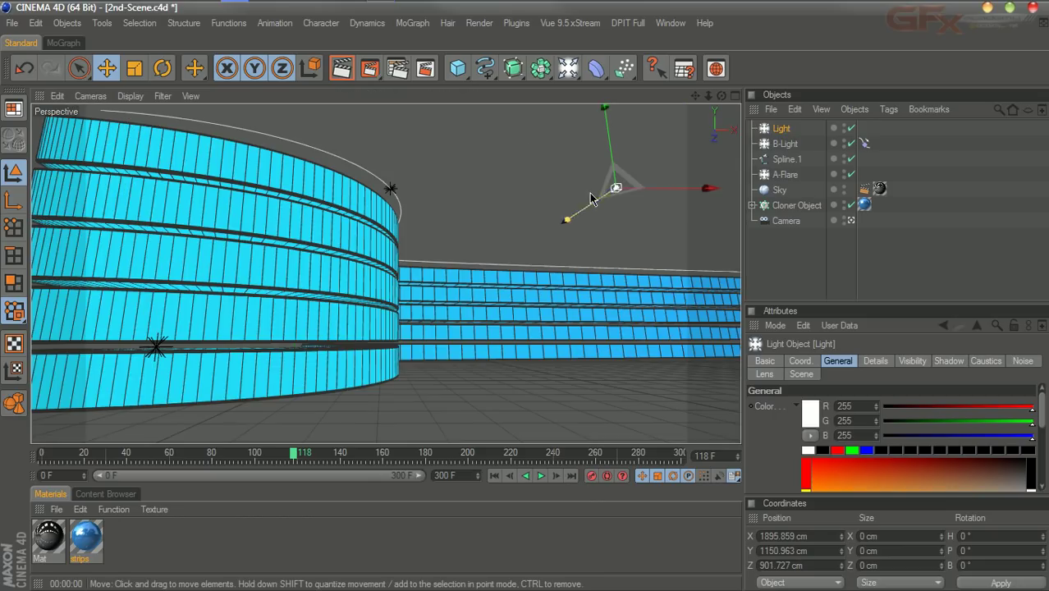
Rename the new light F-Light and set its Intensity to 0%
double_click(781, 129)
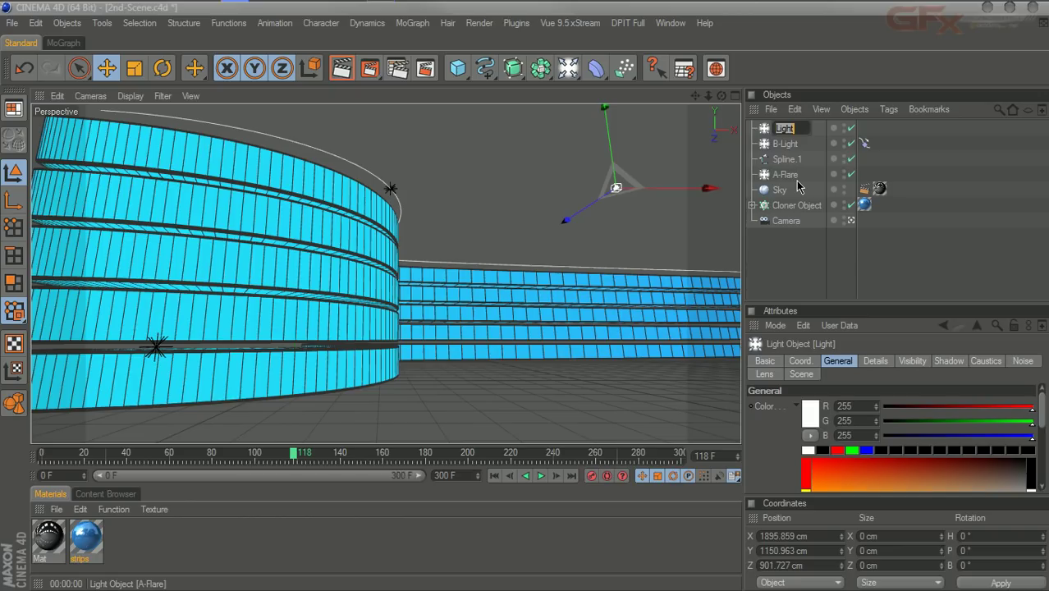
type("F-Light")
key("Return")
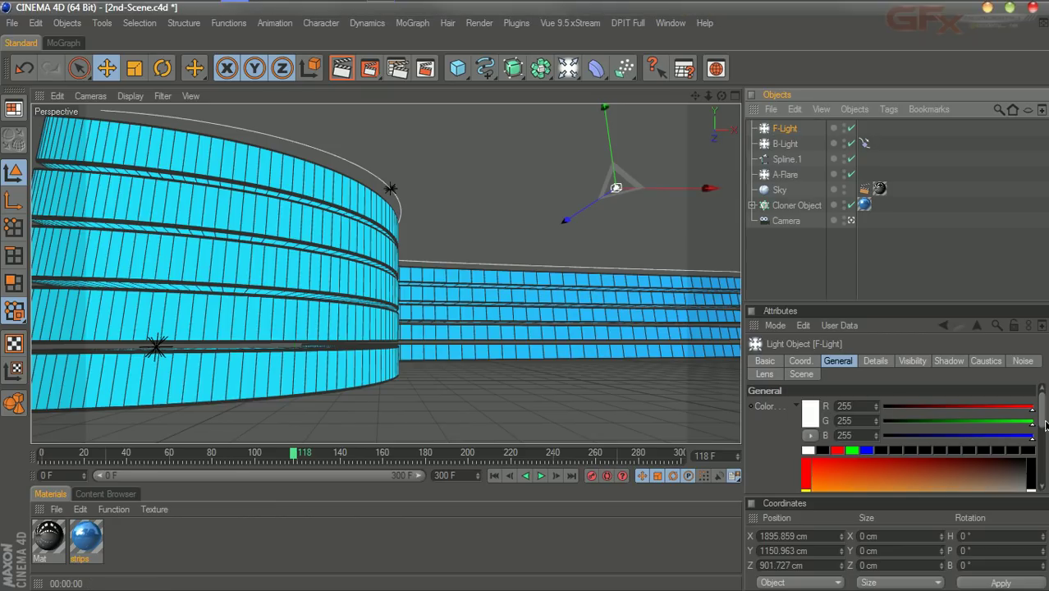
scroll(1039, 451, "down", 2)
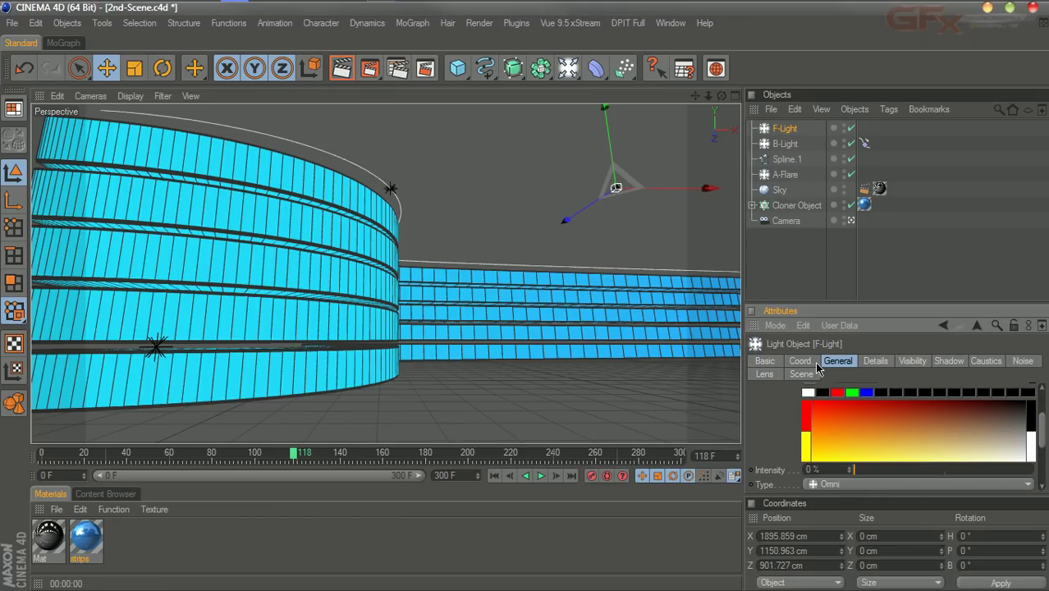
left_click(792, 281)
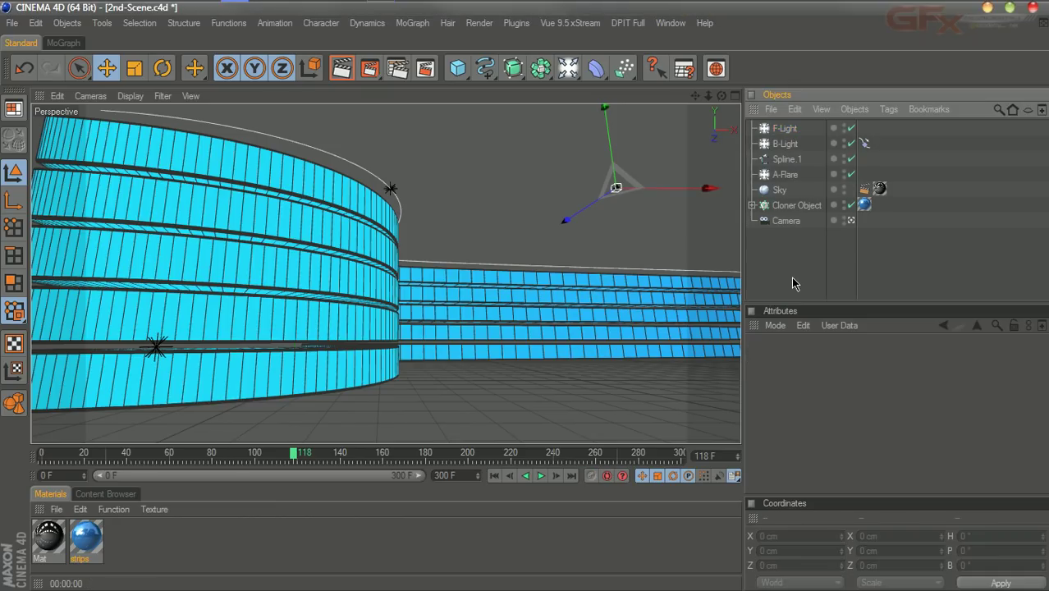
Add an External Compositing tag to the A-Flare light
left_click(780, 175)
left_click(784, 146)
left_click(785, 129)
left_click(781, 176)
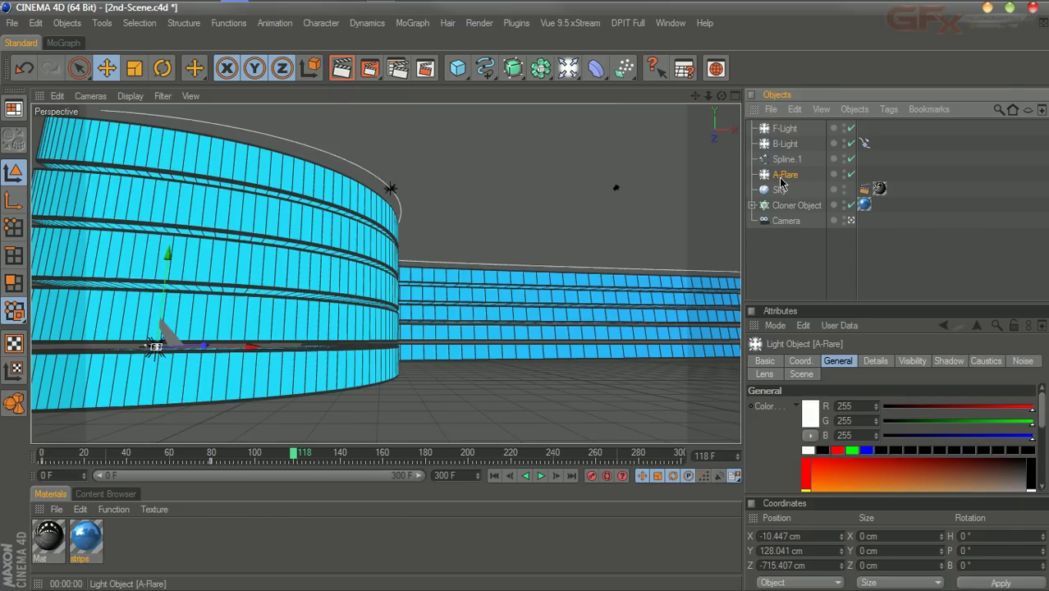
right_click(781, 182)
mouse_move(829, 19)
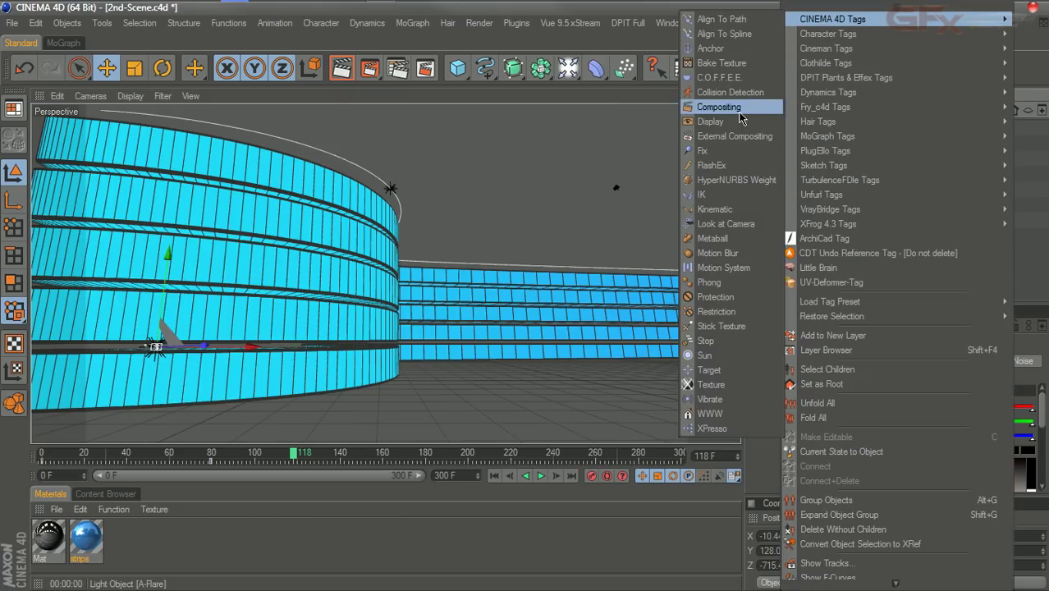
left_click(741, 136)
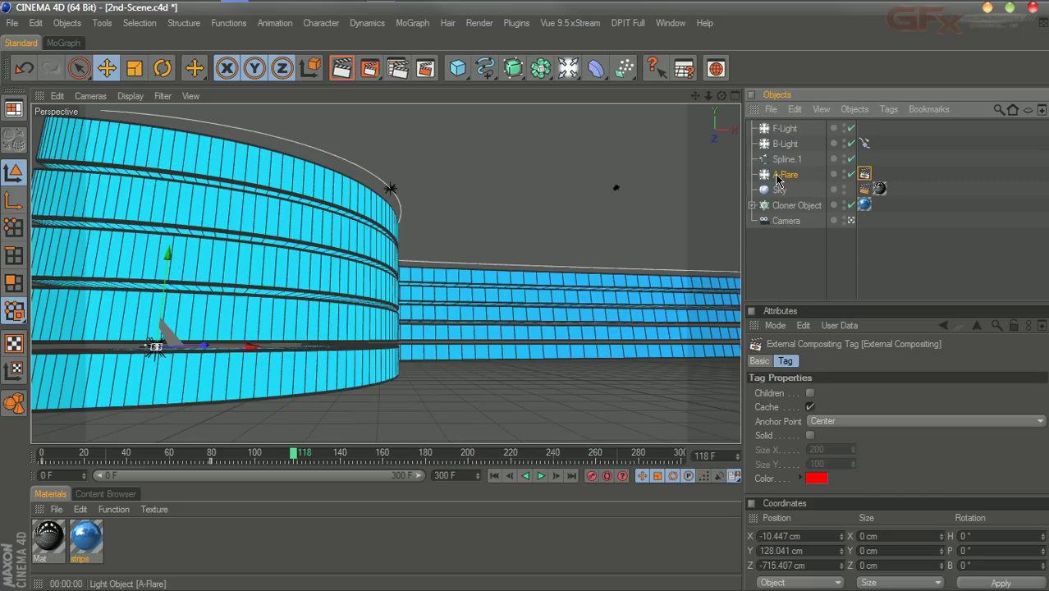
Add External Compositing tags to both B-Light and F-Light
left_click(786, 144)
right_click(788, 148)
mouse_move(818, 23)
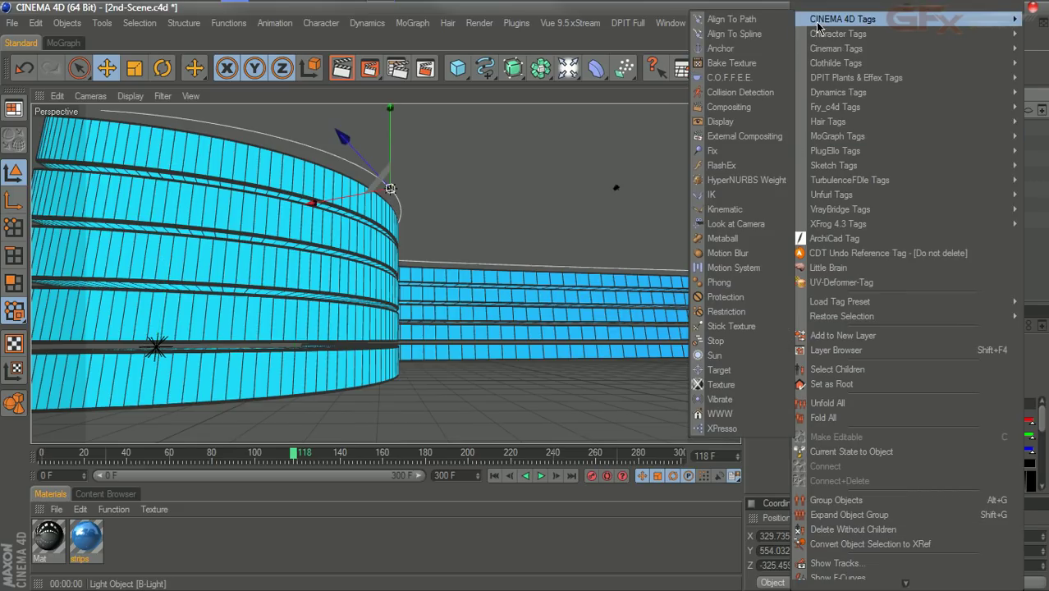
left_click(741, 137)
left_click(784, 130)
right_click(791, 134)
mouse_move(824, 22)
left_click(754, 136)
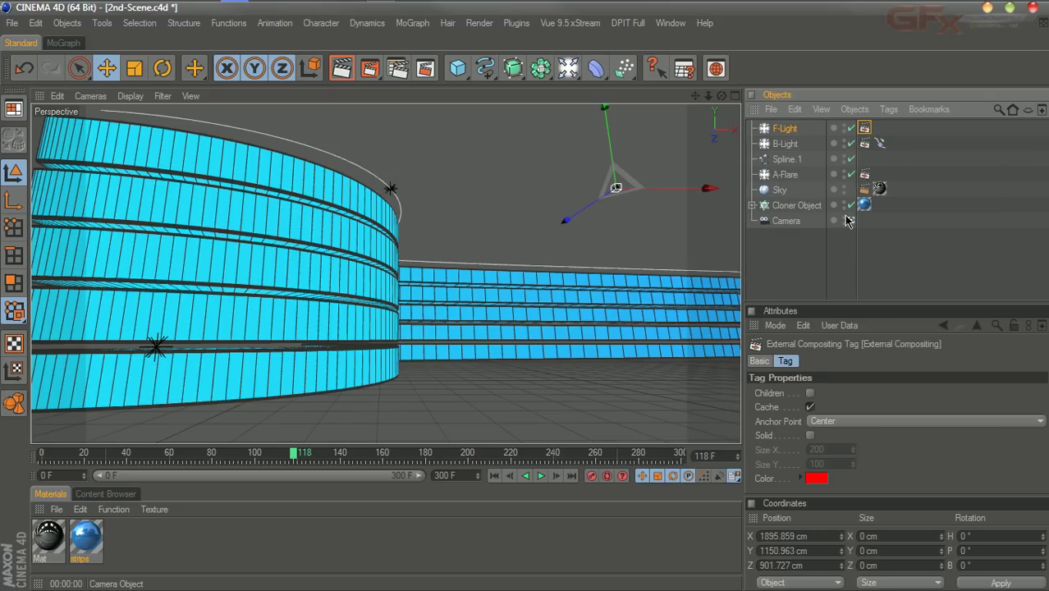
left_click(781, 176)
left_click(784, 144)
left_click(784, 128)
left_click(782, 275)
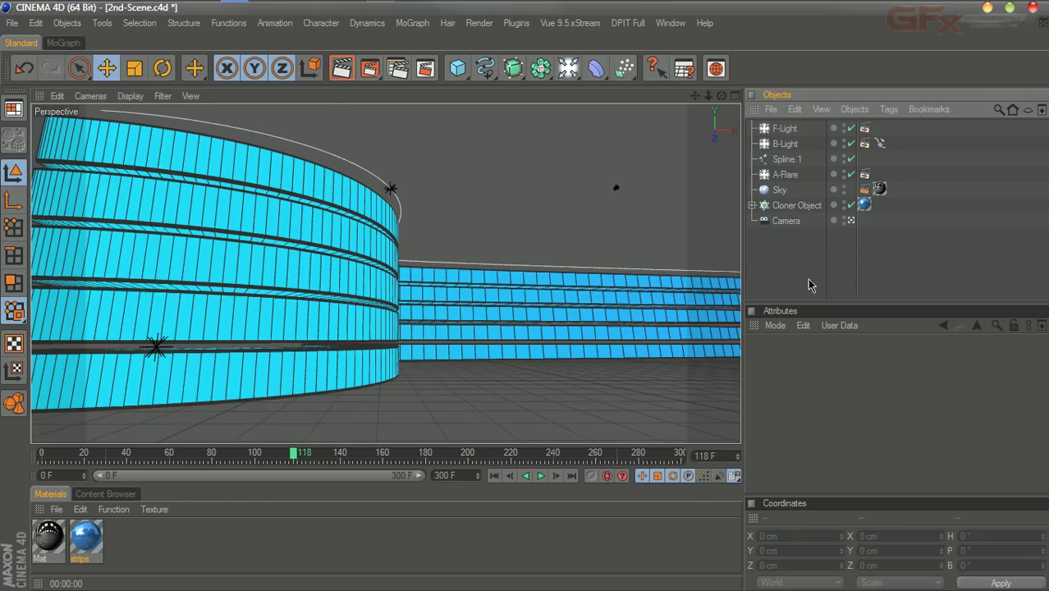
Add a Compositing tag to the Cloner Object and enable Object Buffer 1 on it
left_click(787, 206)
right_click(796, 207)
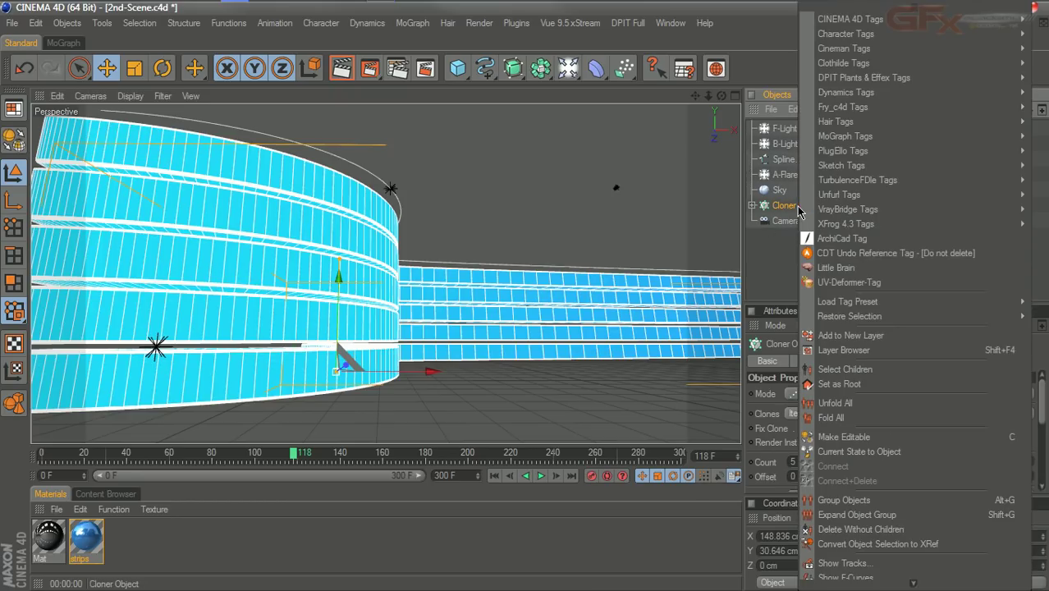
mouse_move(873, 23)
left_click(754, 107)
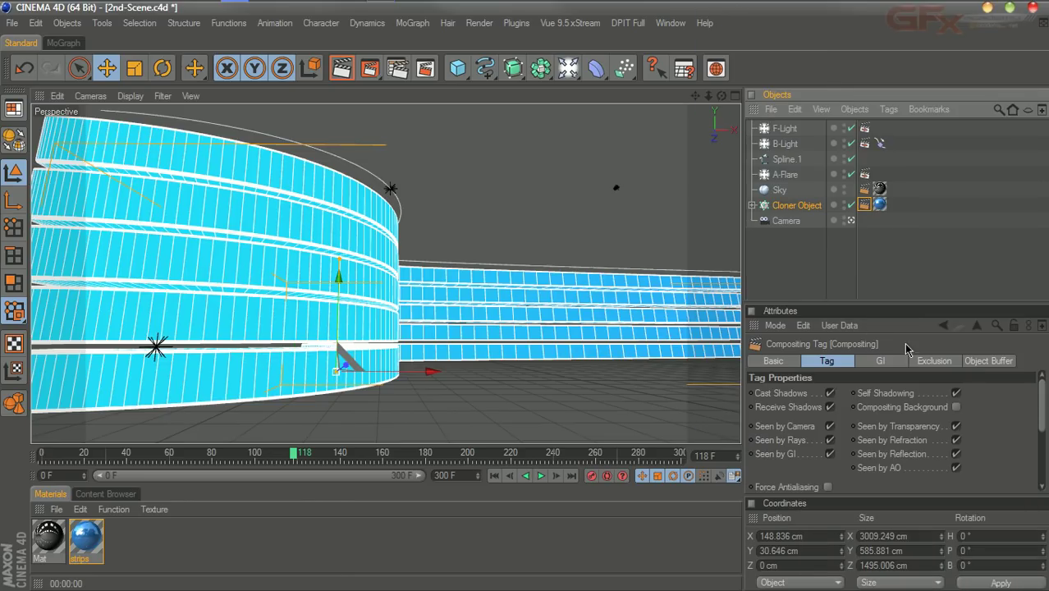
left_click(981, 362)
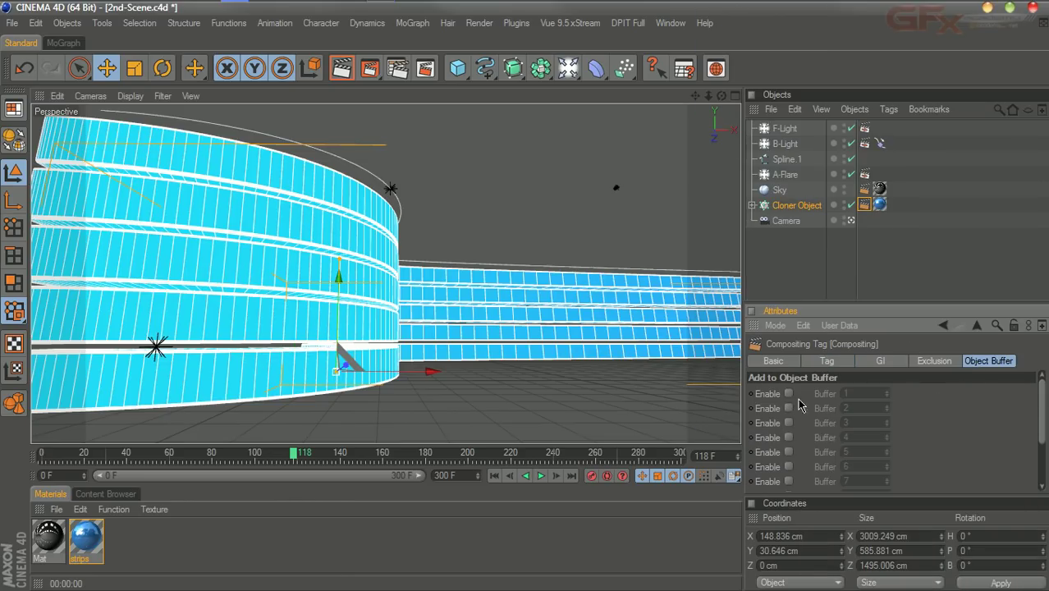
left_click(789, 395)
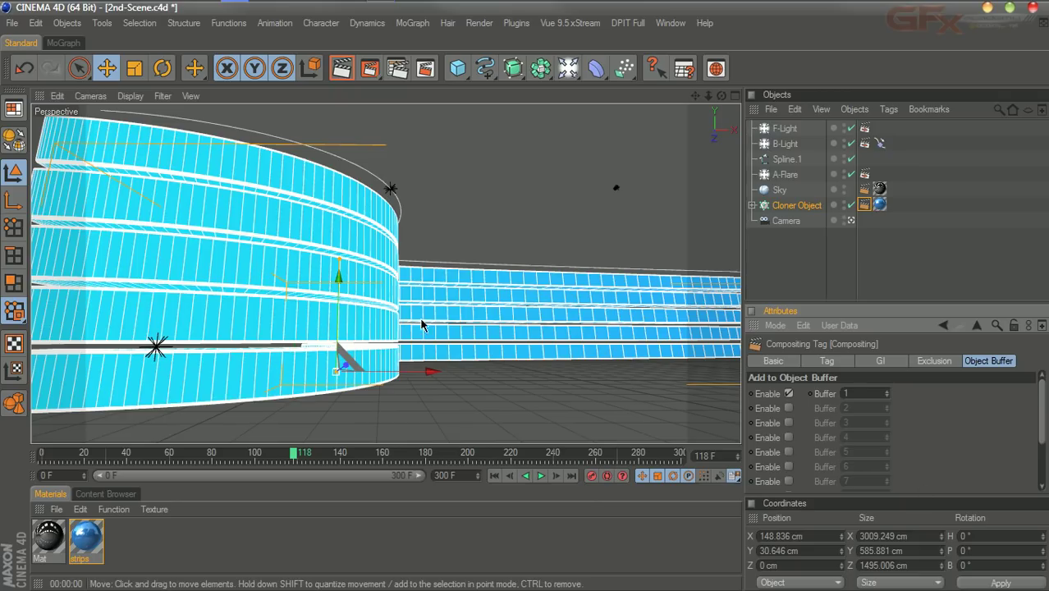
Play the whole animation from frame 0 to review the strips, camera and light motion
left_click(494, 476)
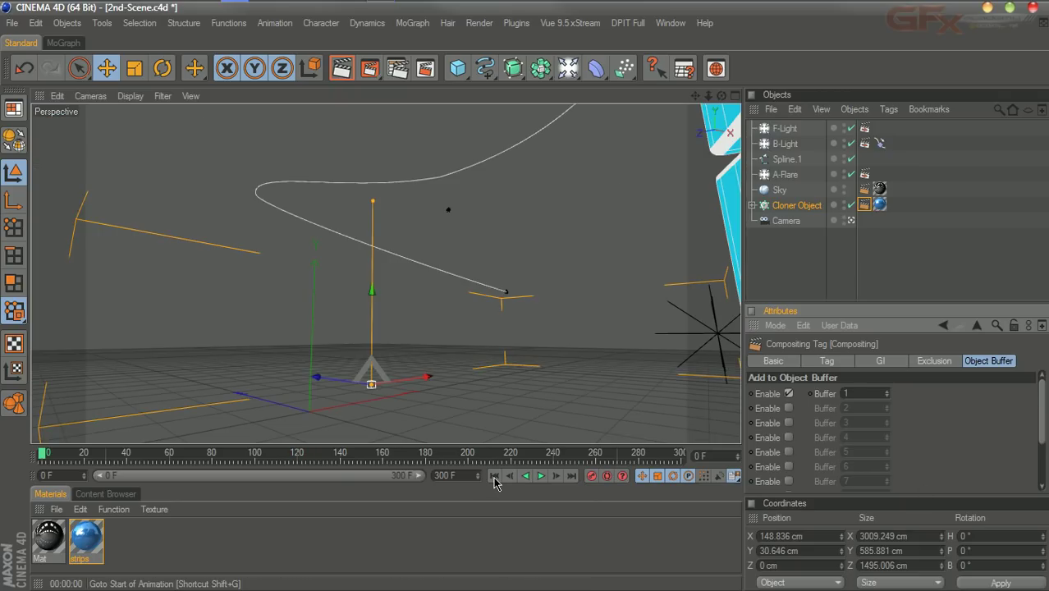
left_click(541, 476)
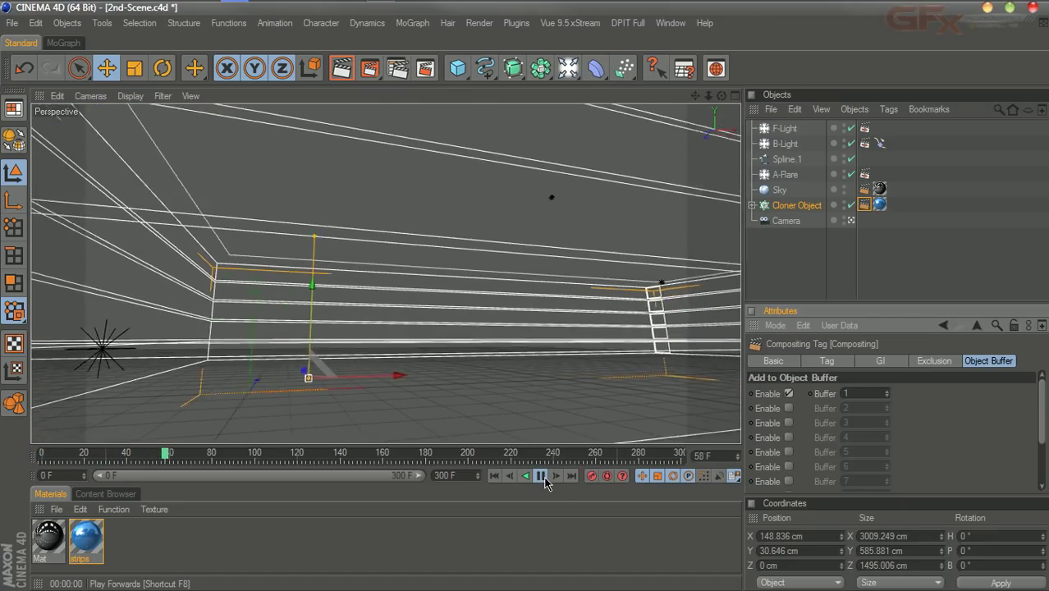
left_click(543, 476)
left_click(544, 476)
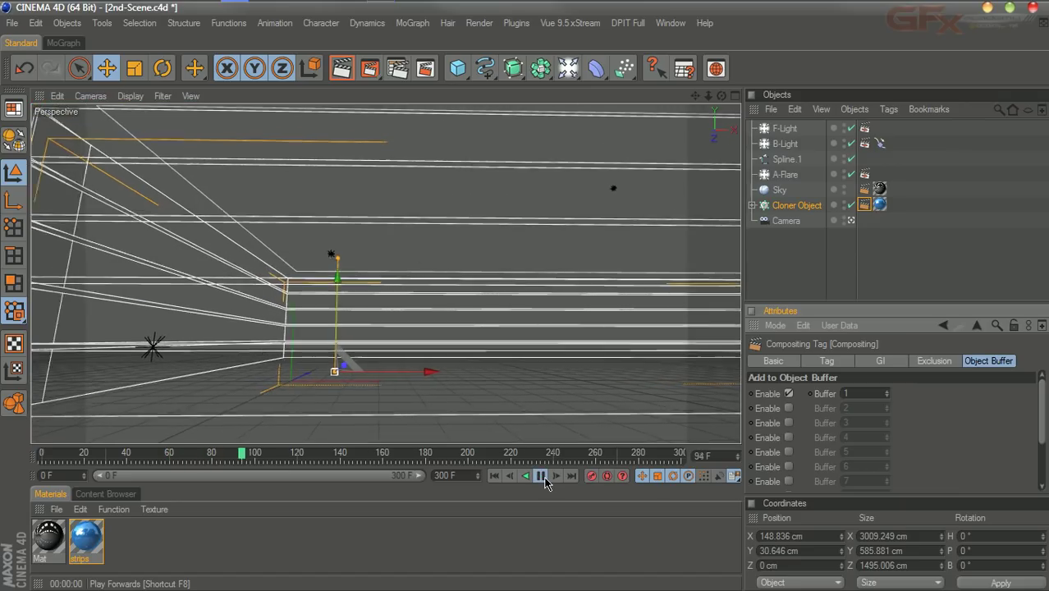
left_click(542, 477)
left_click(542, 477)
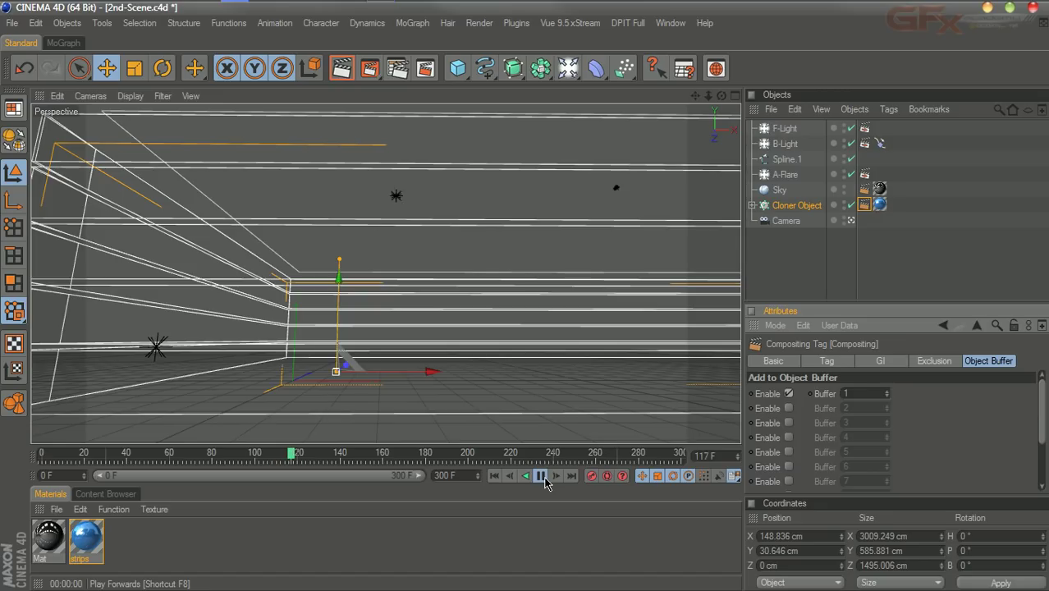
Stop playback and, at frame 200, orbit the camera slightly around the Cloner Object's strips and keyframe the new camera view
left_click(542, 476)
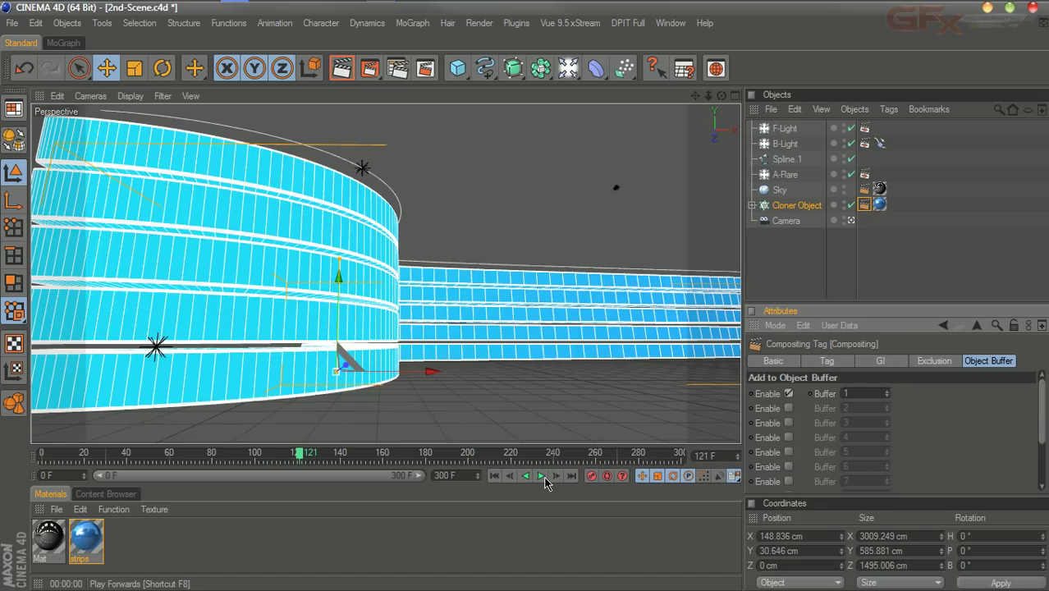
left_click(786, 222)
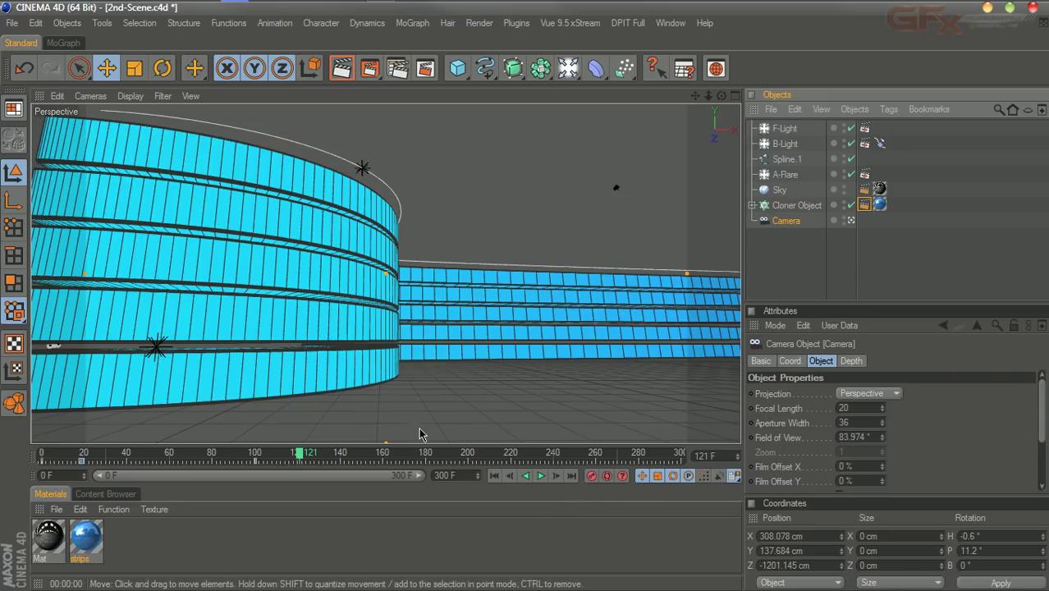
left_click_drag(301, 454, 468, 459)
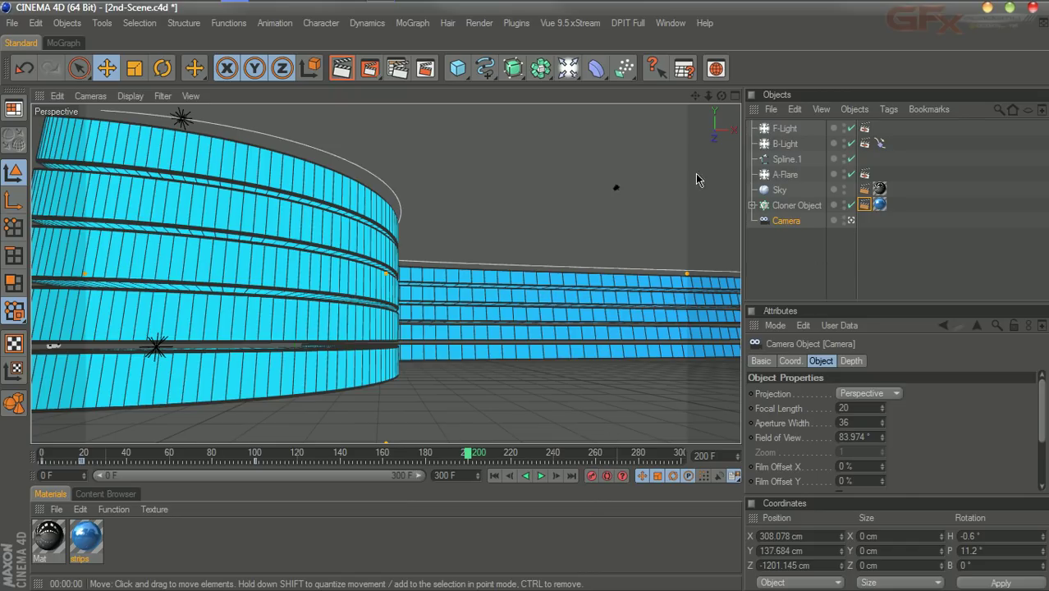
left_click_drag(722, 95, 726, 94)
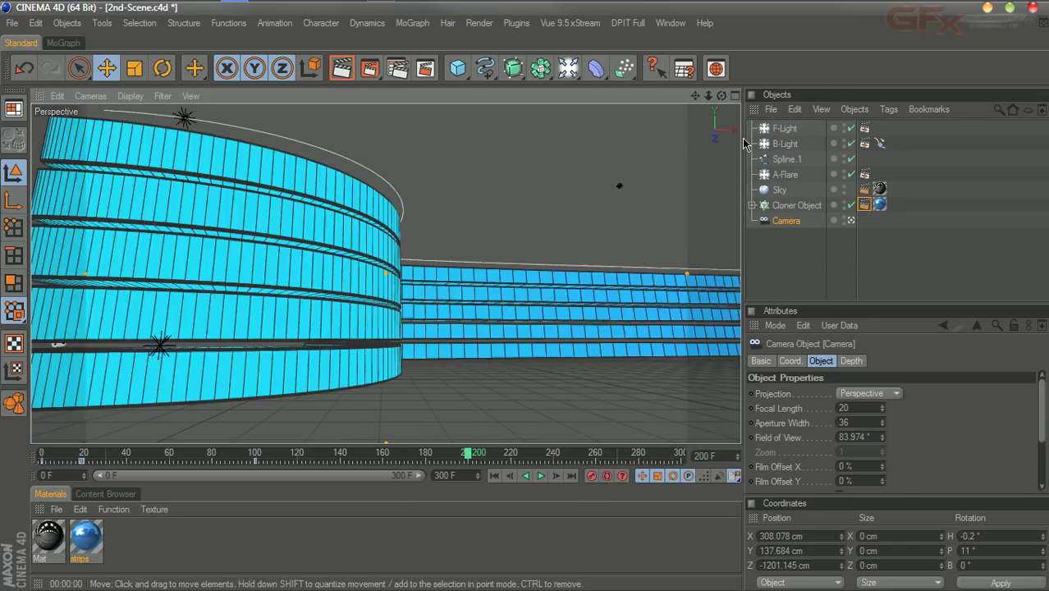
left_click(789, 206)
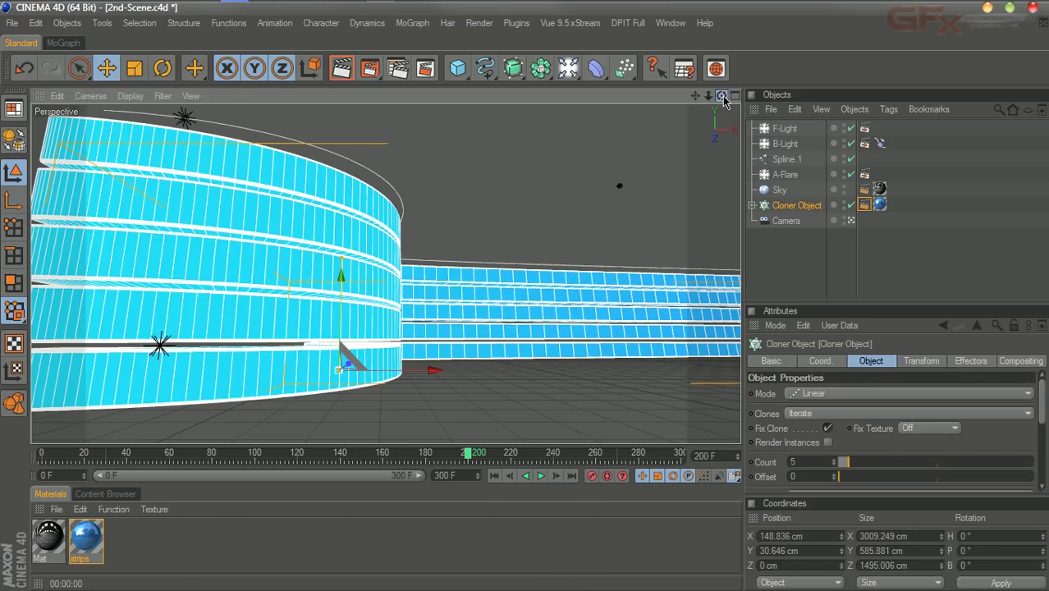
scroll(386, 263, "up", 5)
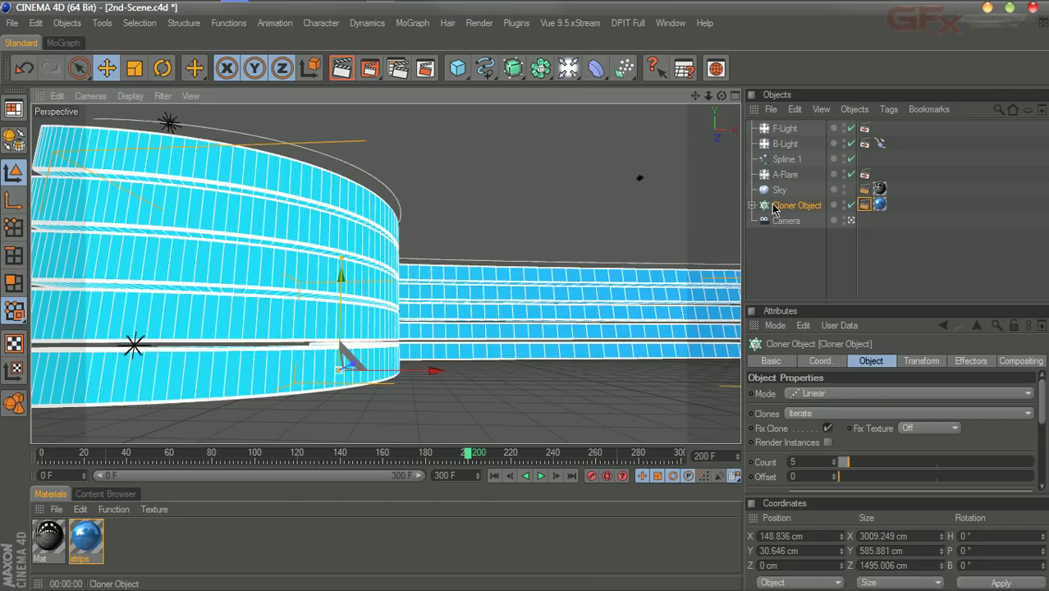
left_click(785, 221)
Play the stretch leading up to frame 200 to check the camera's new motion, and deselect the camera
left_click_drag(362, 485, 257, 482)
left_click(540, 477)
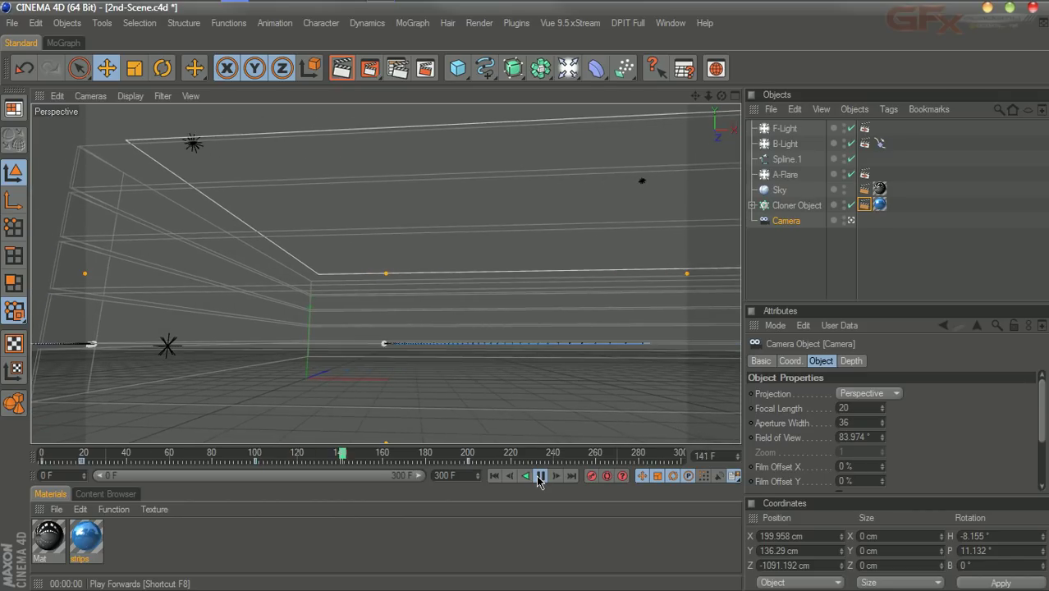
left_click(539, 476)
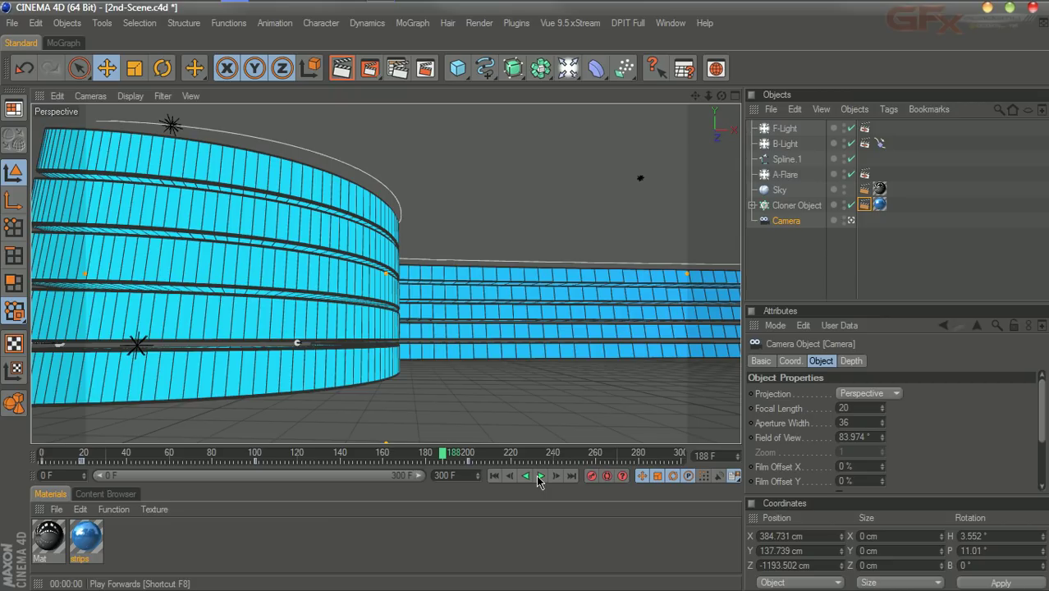
left_click_drag(443, 457, 468, 457)
left_click(813, 266)
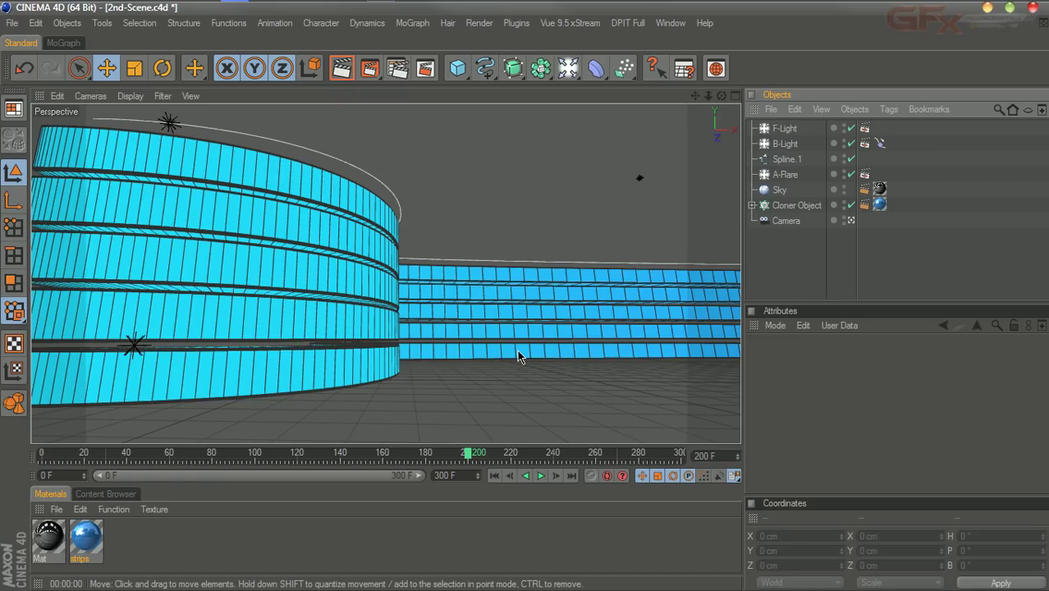
Play the animation in stages from frame 0 to review the camera and light motion, and return to frame 0
left_click(495, 475)
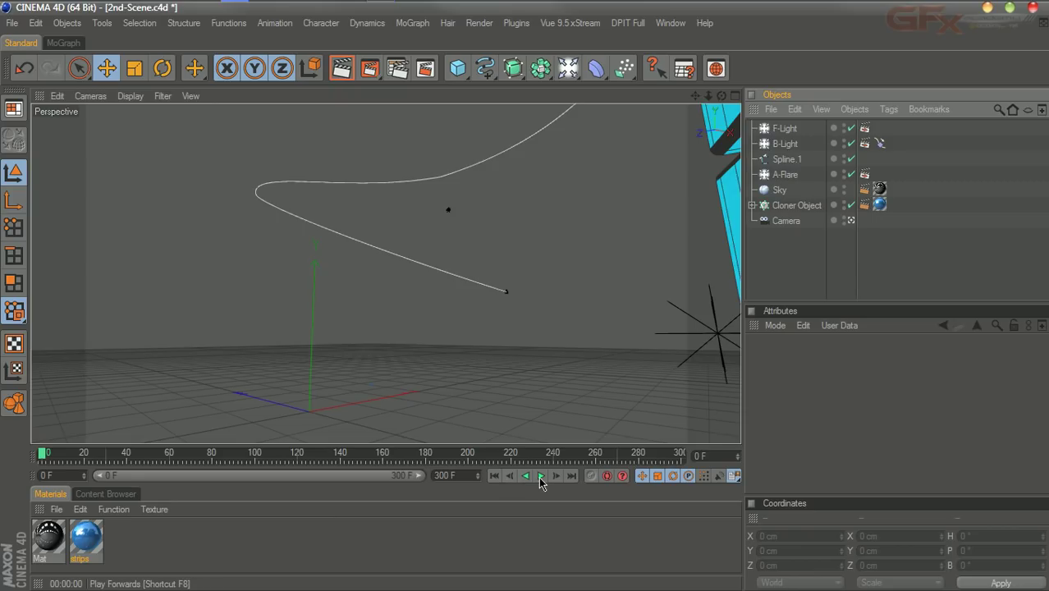
left_click(540, 477)
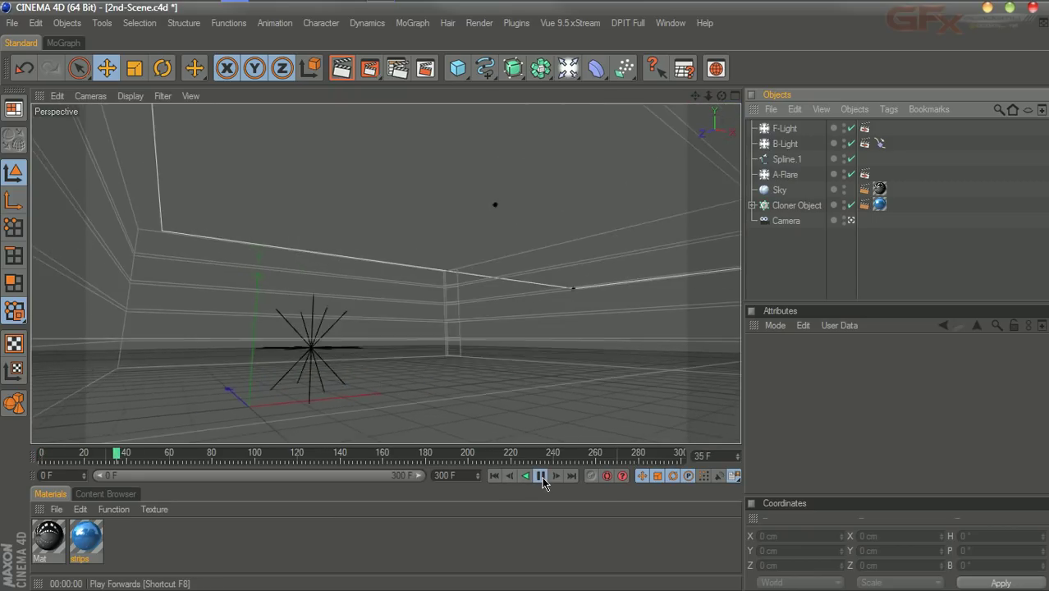
left_click(542, 477)
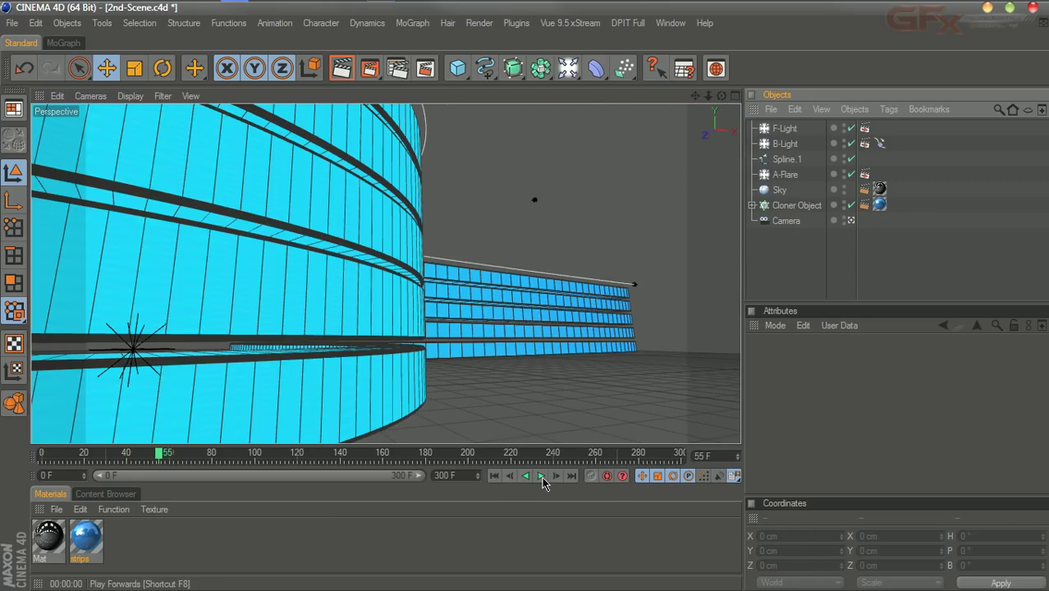
left_click(542, 478)
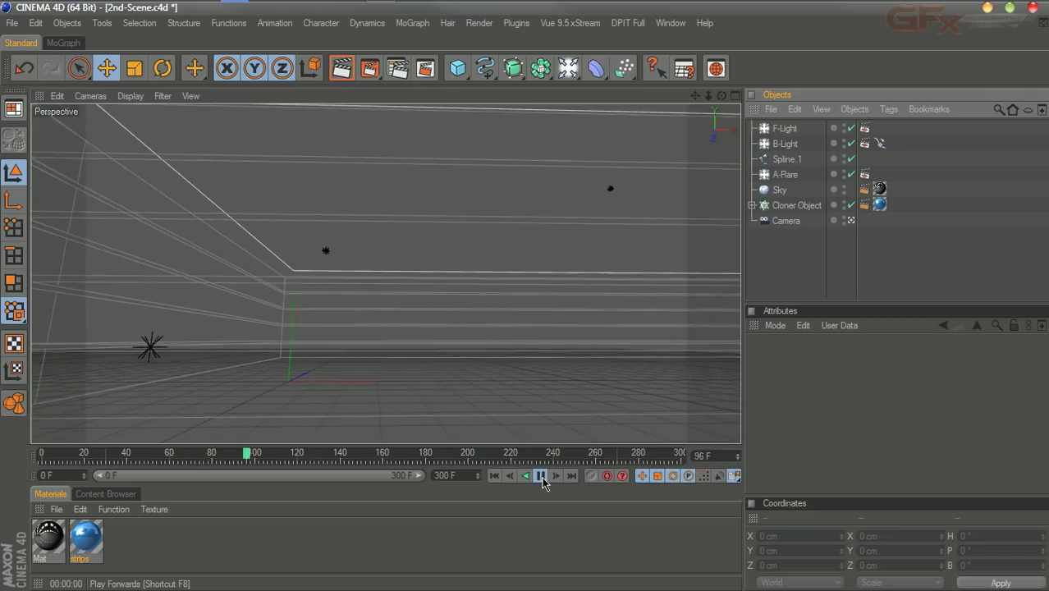
left_click(542, 477)
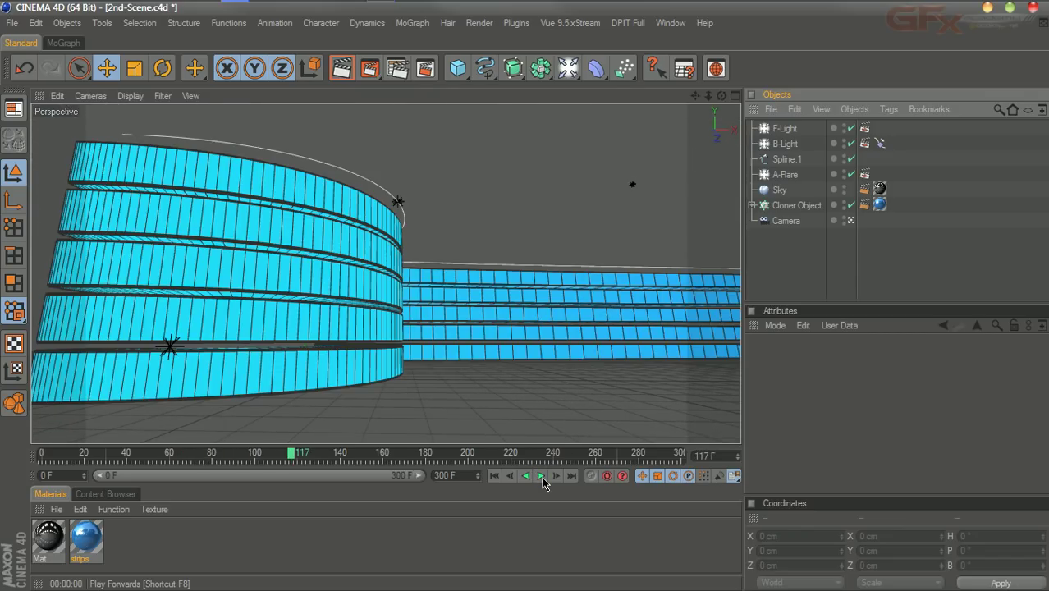
left_click(542, 477)
left_click(542, 477)
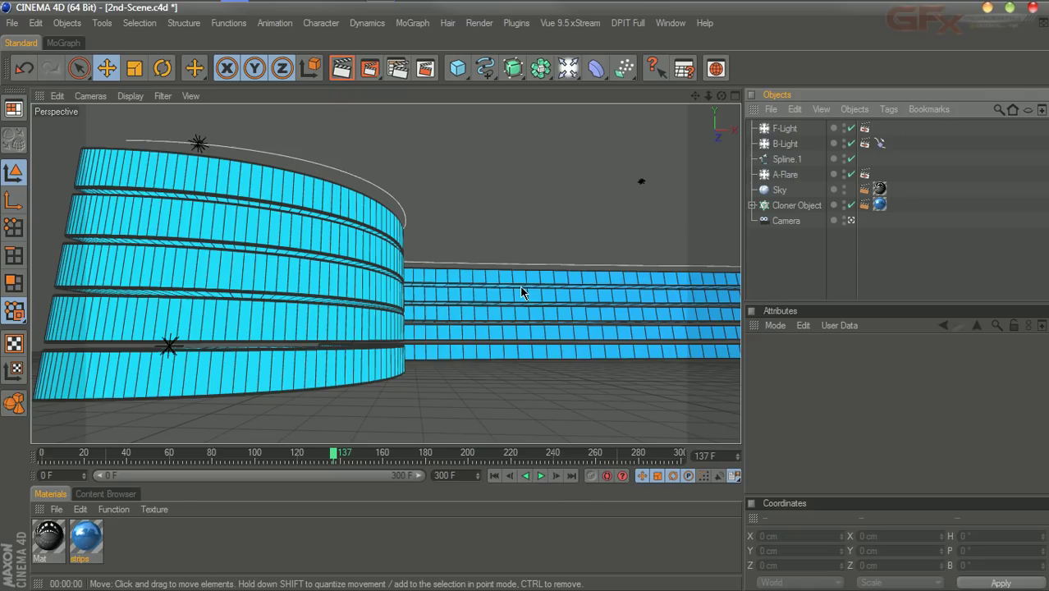
left_click_drag(332, 454, 39, 458)
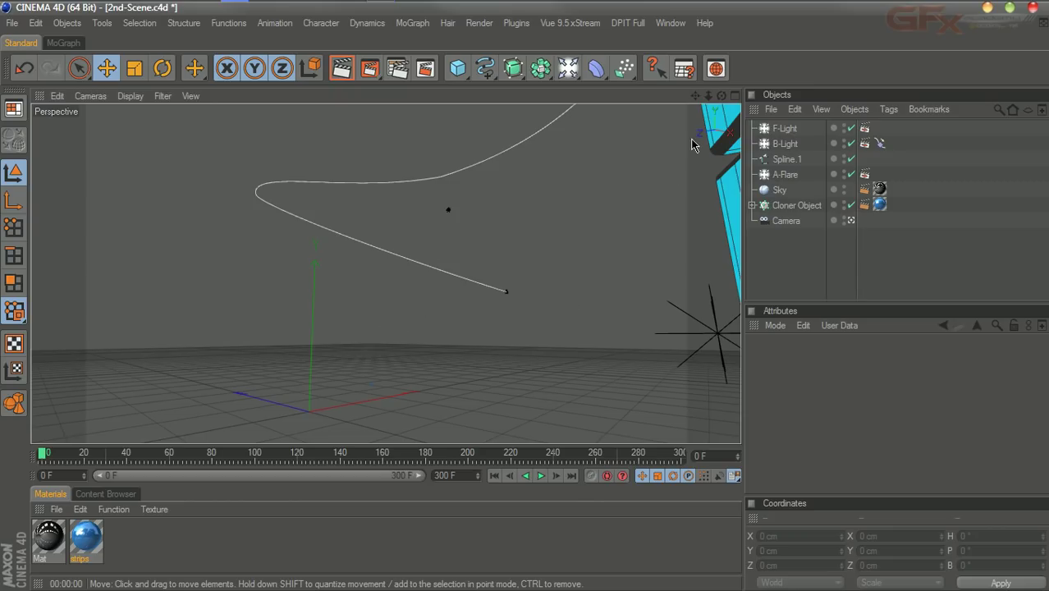
Add a Null Object in the four-view layout and move it to about X 157, Y 483, Z 2270 cm, behind the strips
left_click(735, 96)
left_click(781, 250)
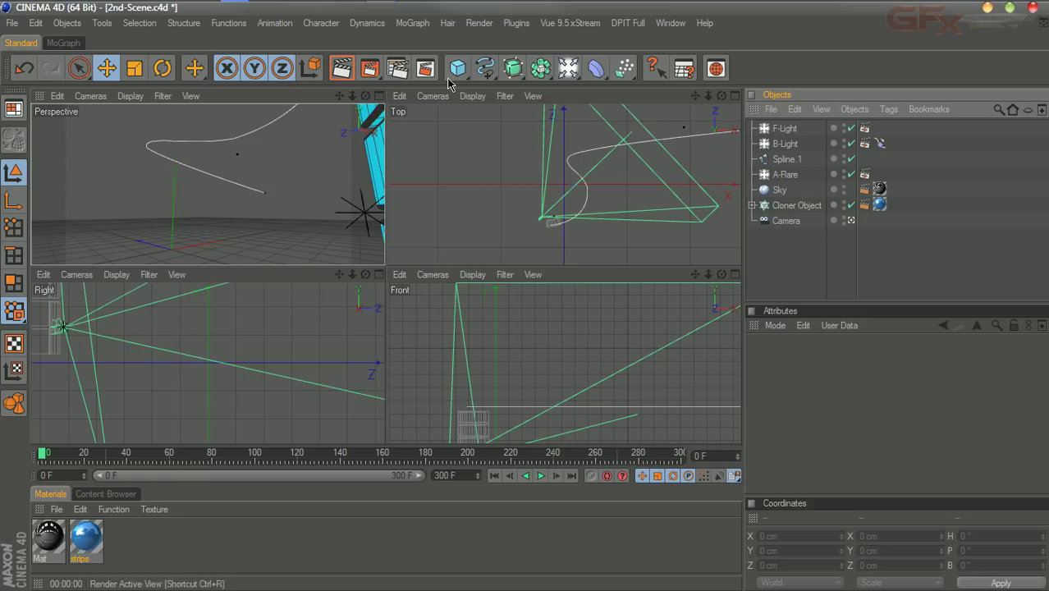
left_click(68, 23)
left_click(85, 44)
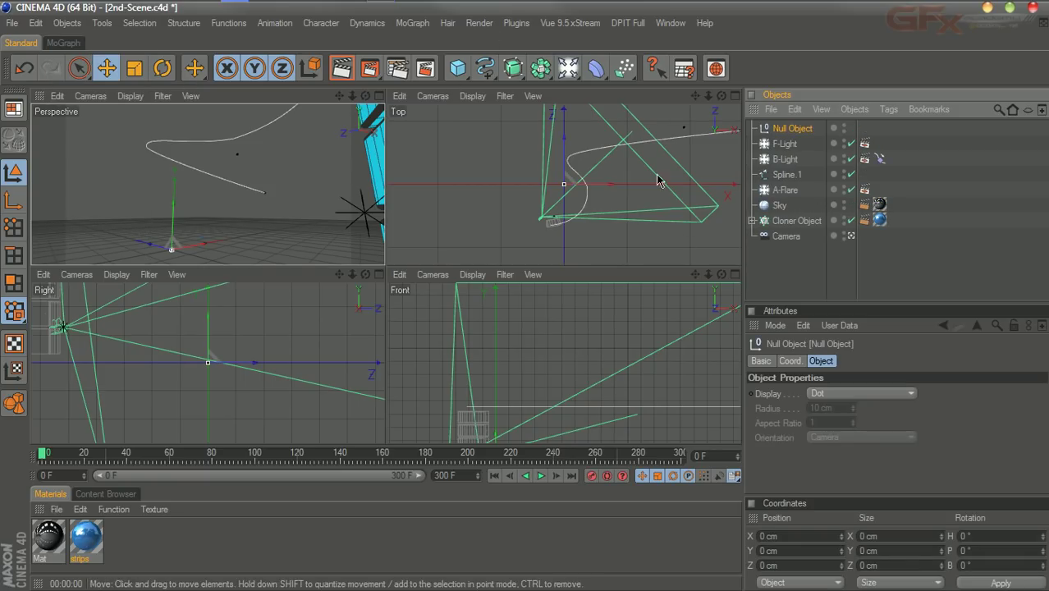
left_click_drag(695, 96, 584, 178)
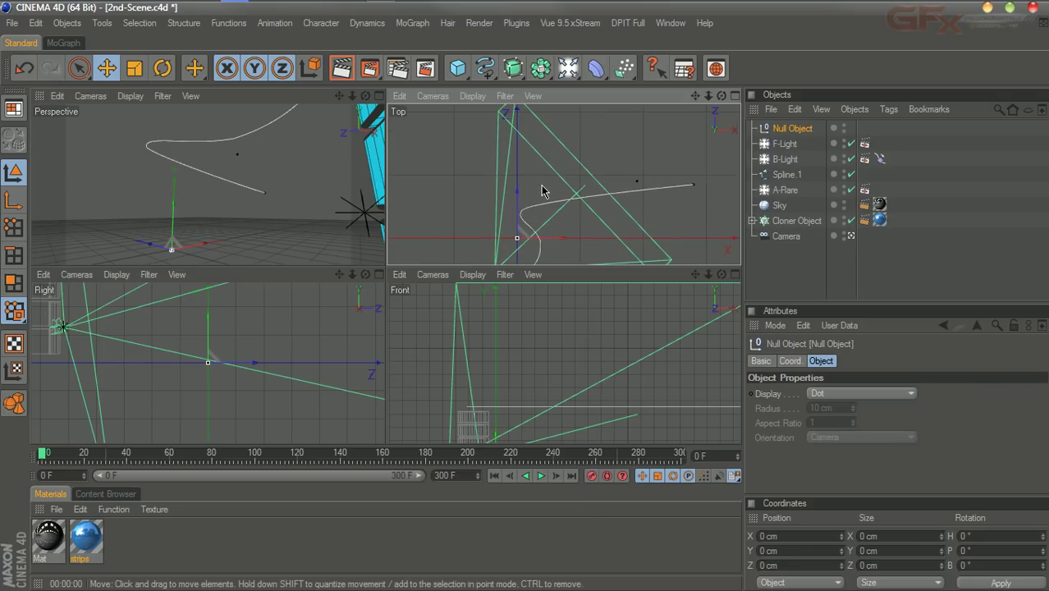
left_click_drag(517, 209, 538, 123)
scroll(529, 123, "down", 3)
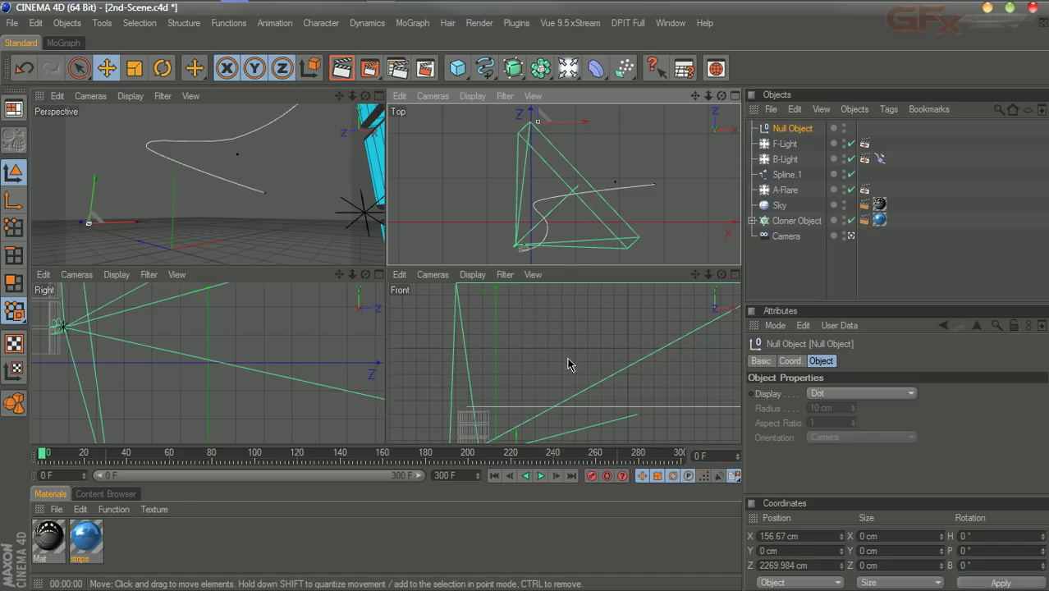
left_click_drag(519, 435, 518, 415)
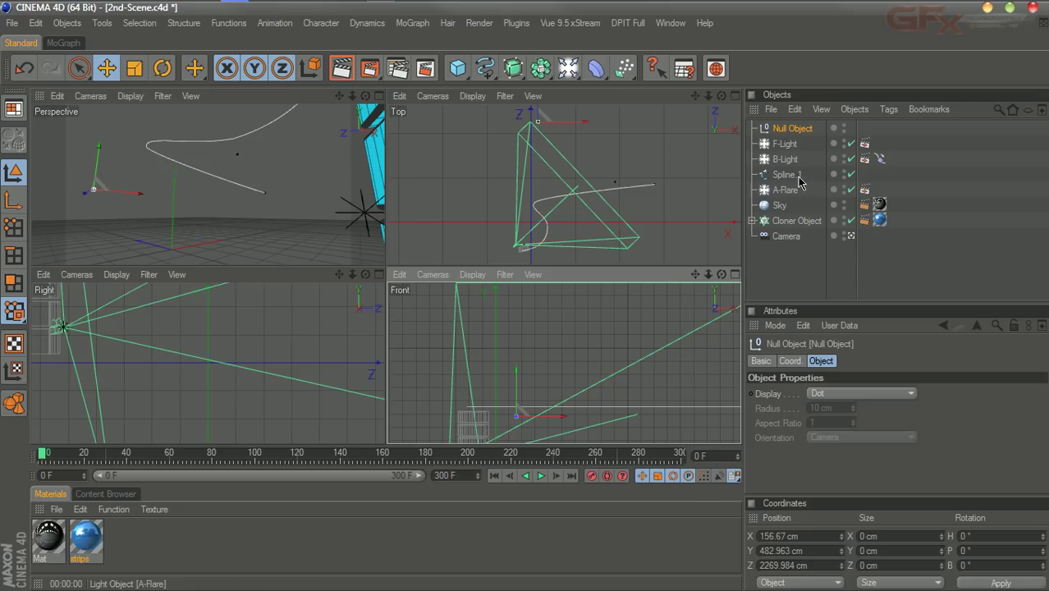
Rename the null as BG-Guide and add an External Compositing tag to it
double_click(793, 128)
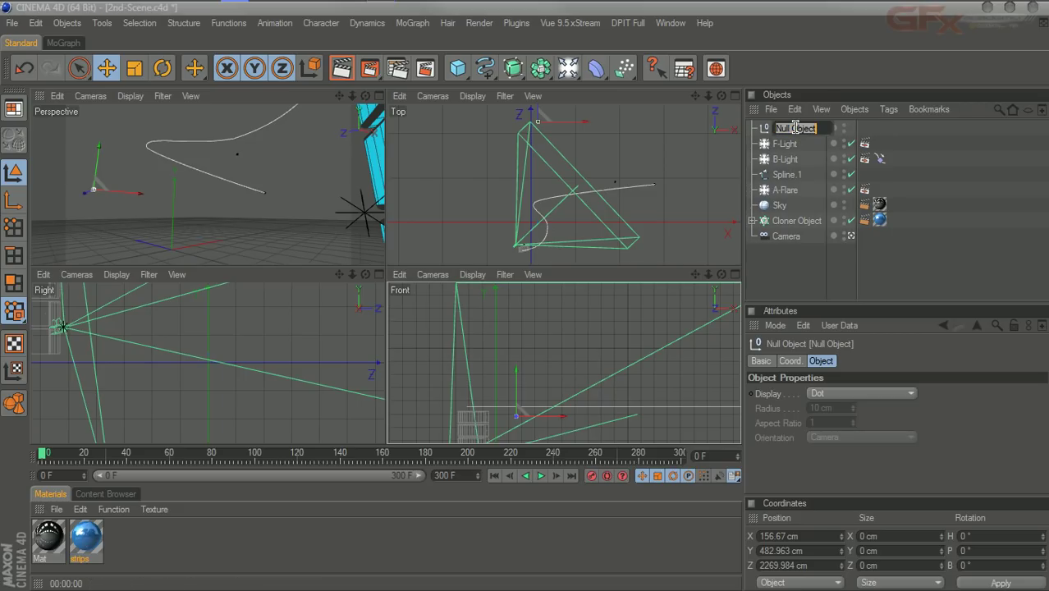
type("BG-Guide")
key("Return")
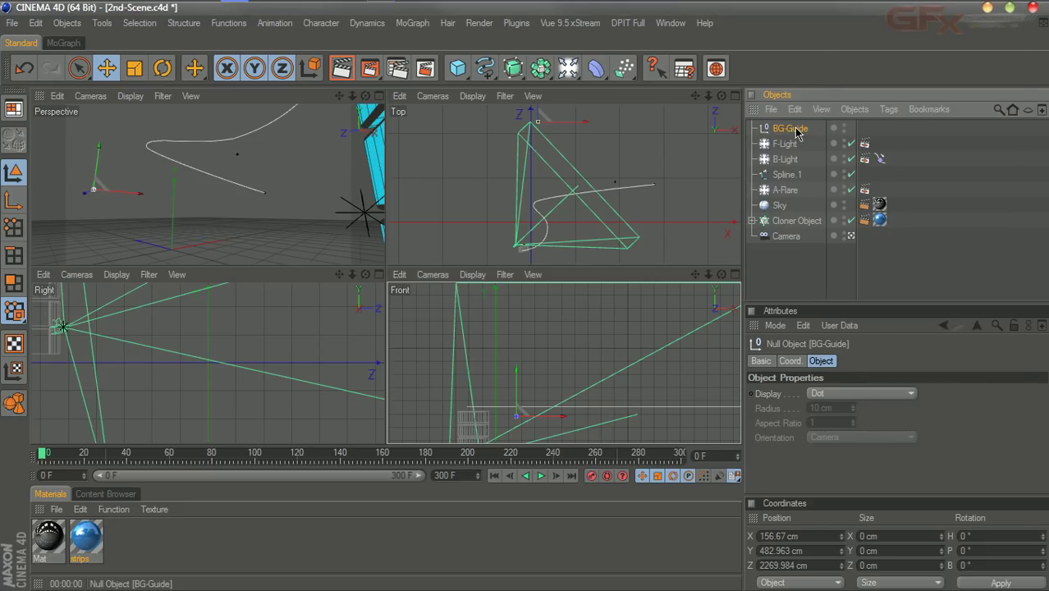
right_click(797, 132)
mouse_move(845, 19)
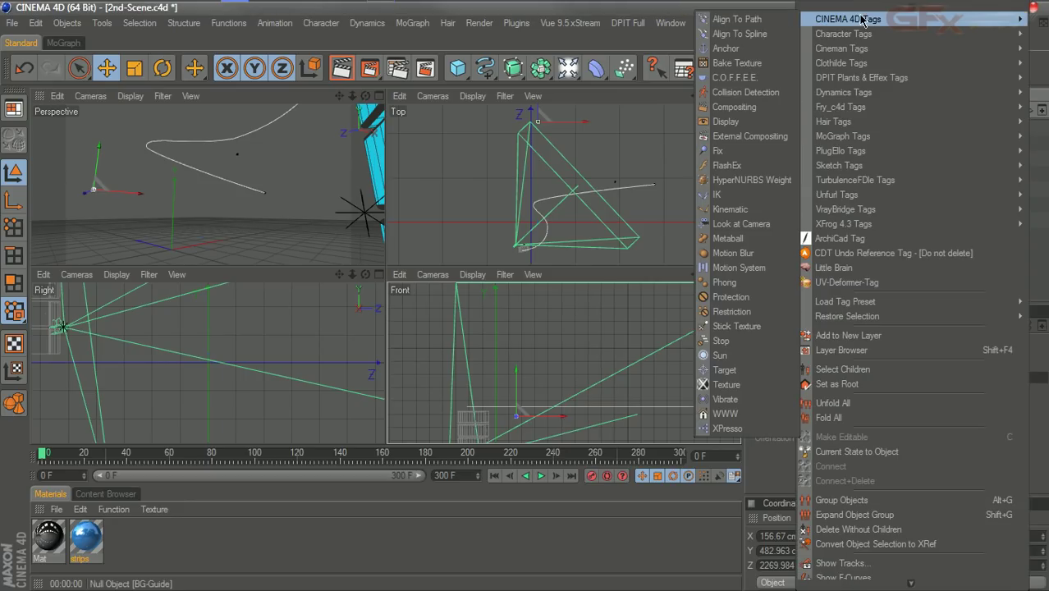
left_click(739, 136)
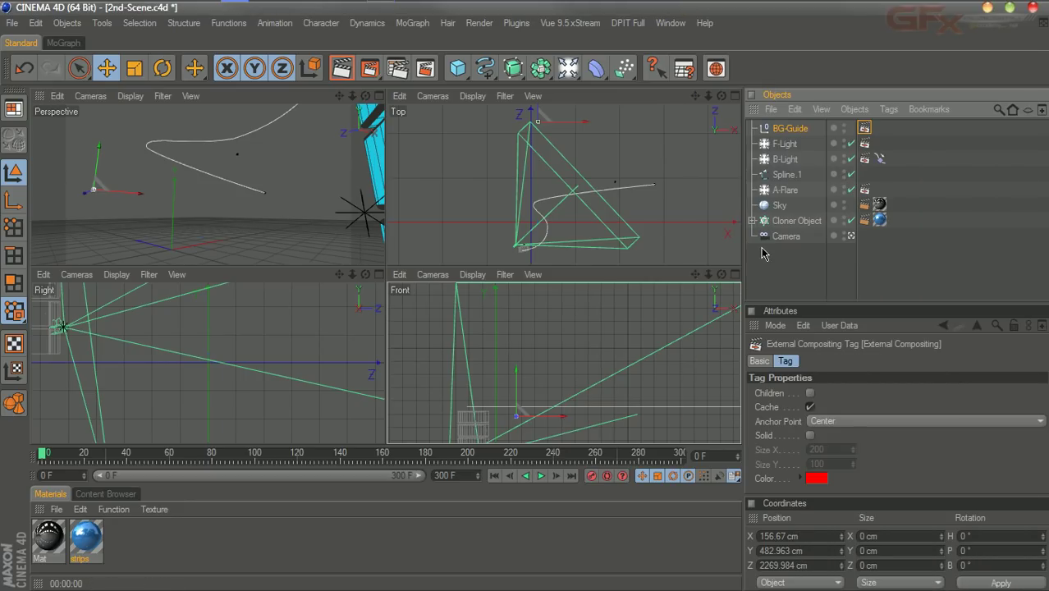